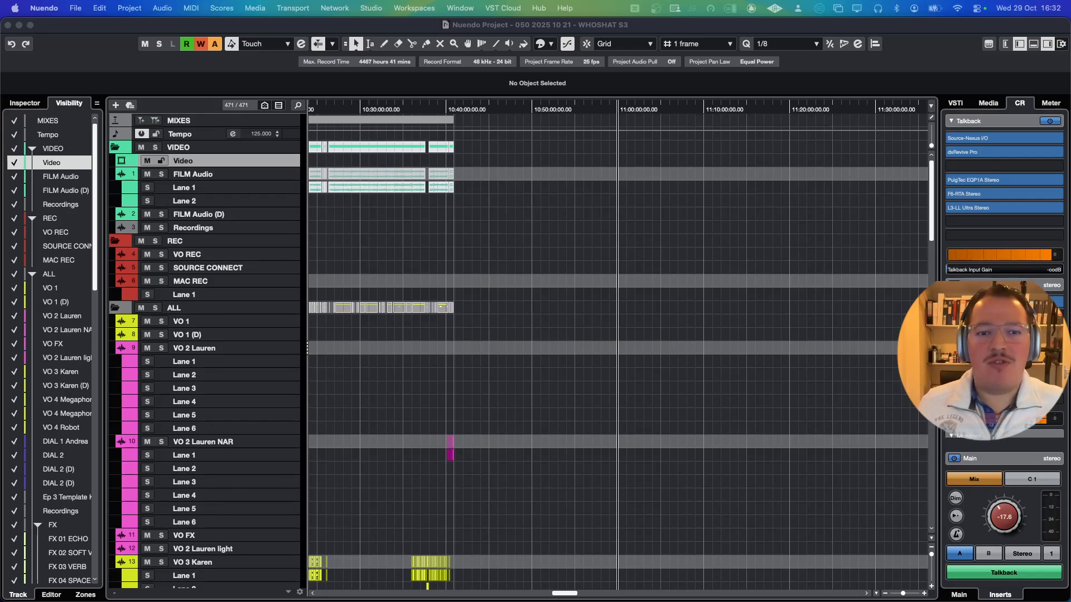
Switch to Keyboard Maestro to show the After RX11 macro in the Nuendo group and return to the Nuendo project
key(super+Tab)
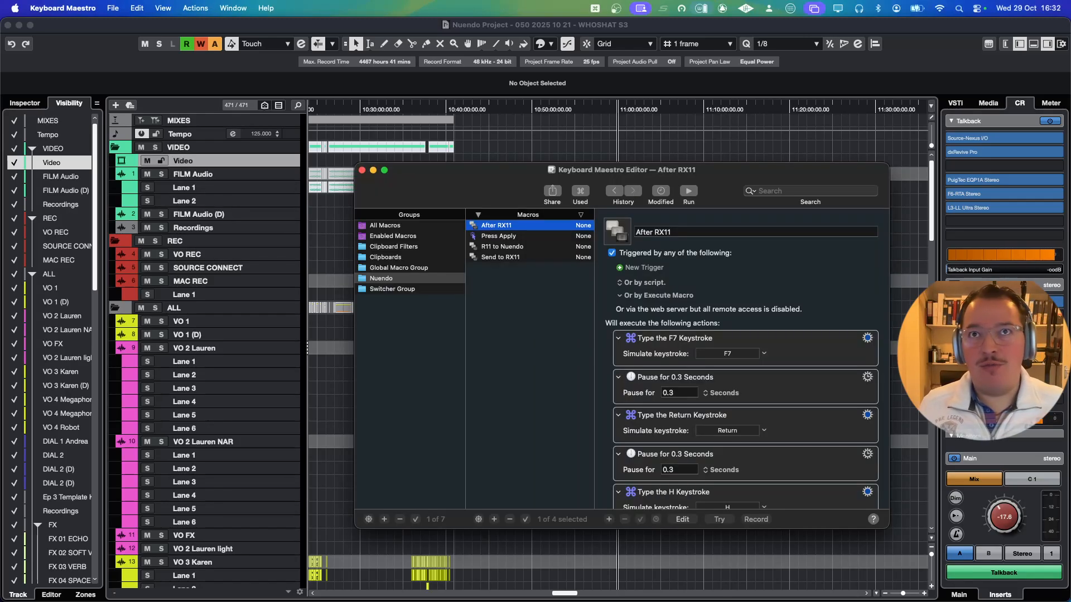
drag(607, 178, 525, 160)
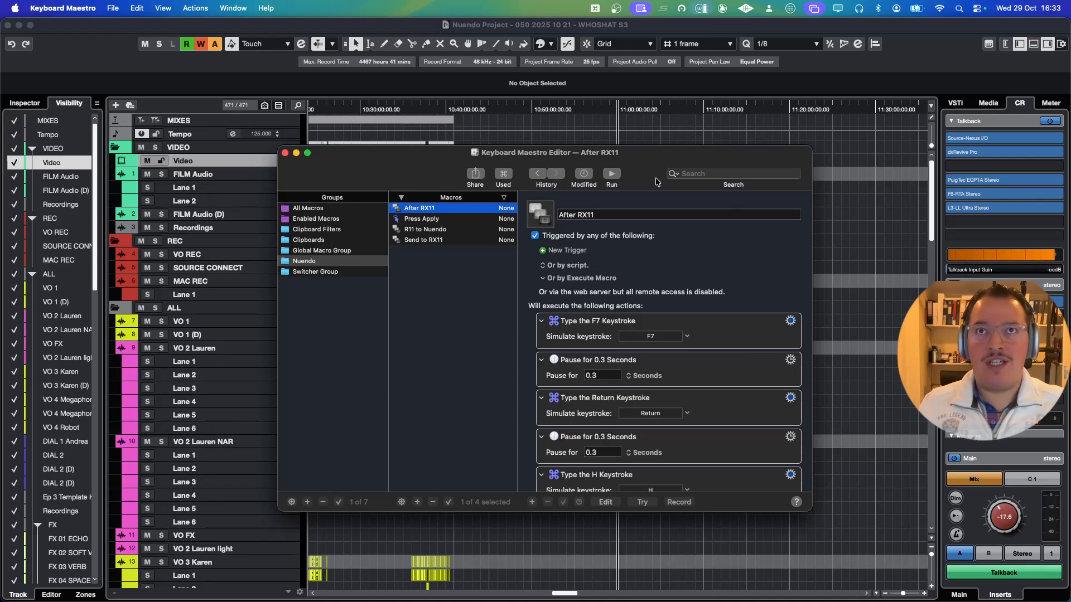
drag(640, 158, 717, 165)
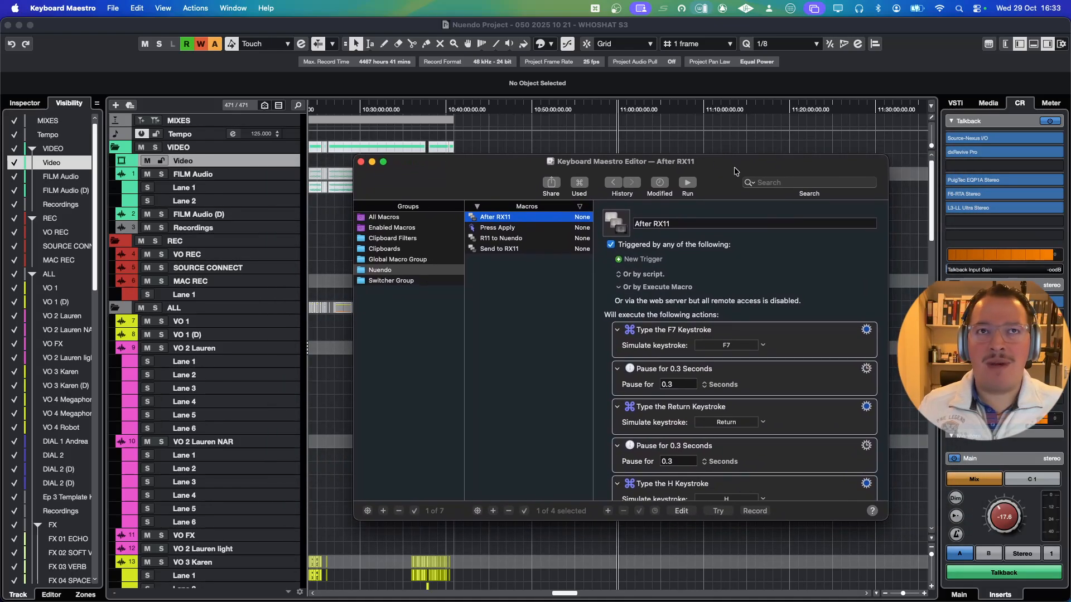
drag(532, 164, 692, 153)
click(422, 397)
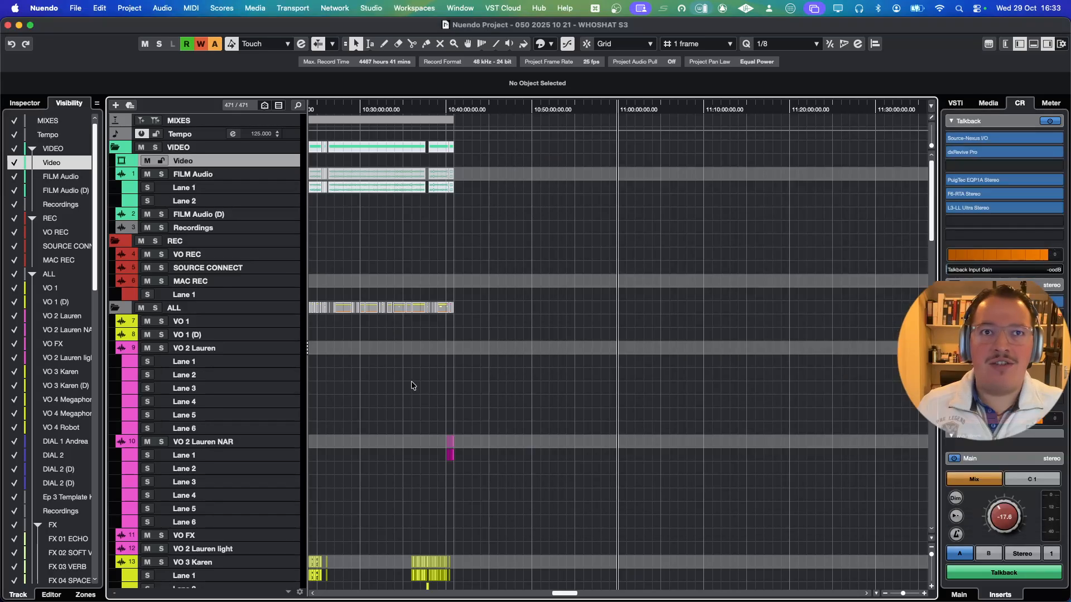
Enlarge voice-over track 14 (VO 3, D) so that its clip waveforms can be read
click(390, 402)
key(2)
key(h)
key(h)
key(h)
key(1)
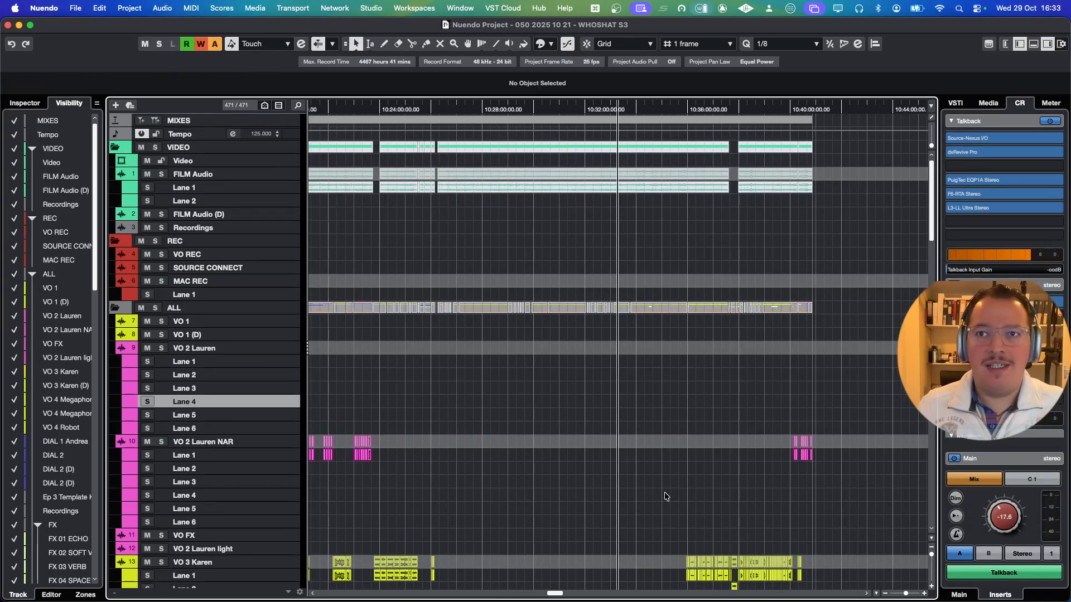
scroll(623, 430, down, 5)
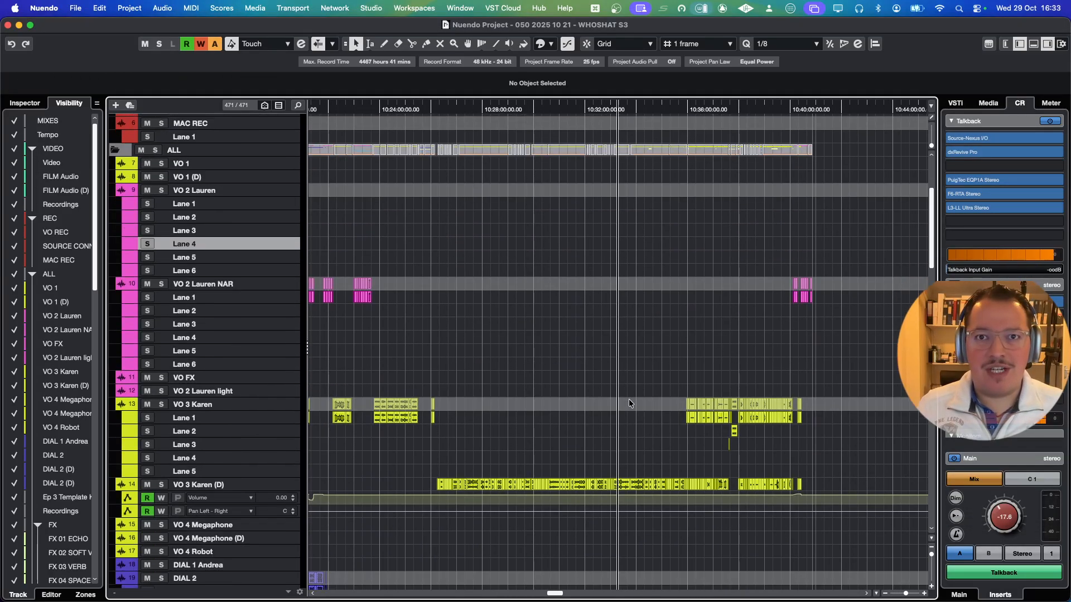
click(524, 488)
key(alt+Down)
key(alt+Down)
key(alt+Down)
drag(577, 463, 529, 498)
Select the short clip on track 14 at about 10:29:38
key(l)
key(h)
key(h)
key(h)
key(h)
key(h)
key(h)
click(633, 448)
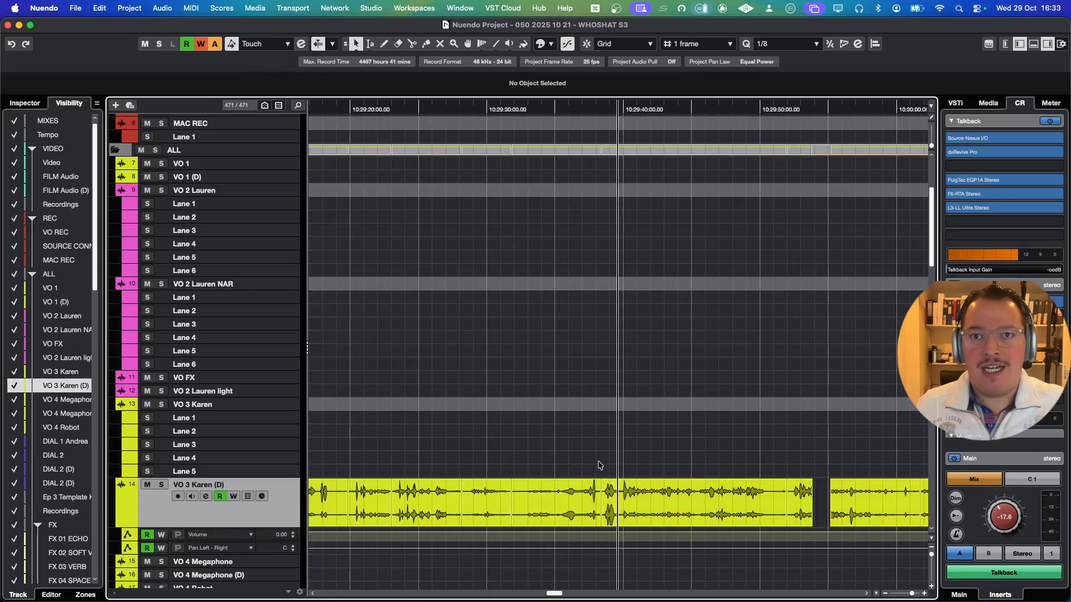
key(h)
key(h)
key(h)
click(588, 484)
key(l)
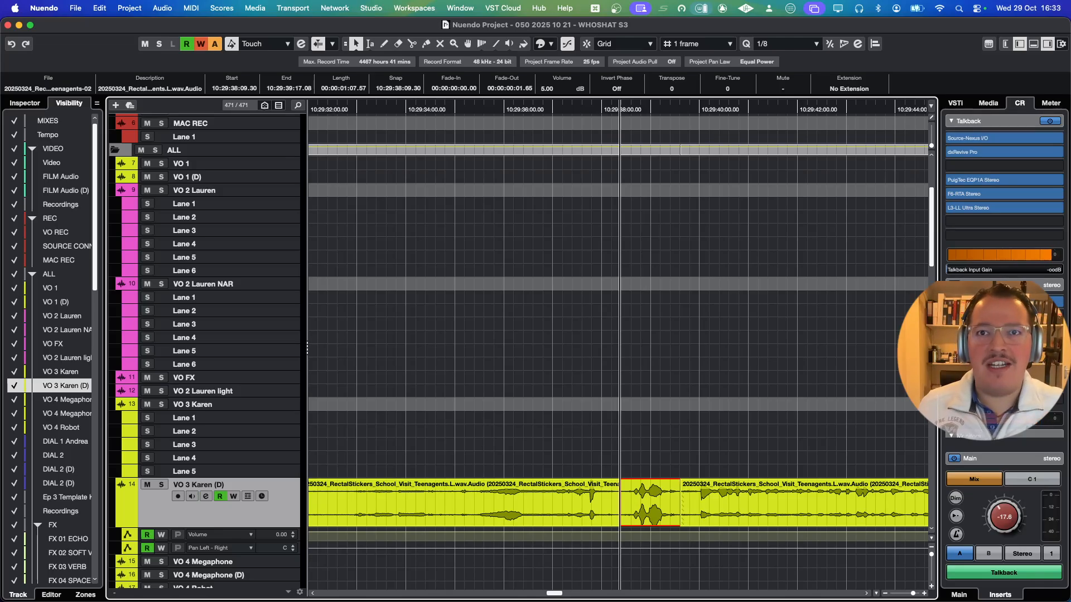
Select the run of clips on track 14 between about 10:27 and 10:30
key(KP_Subtract)
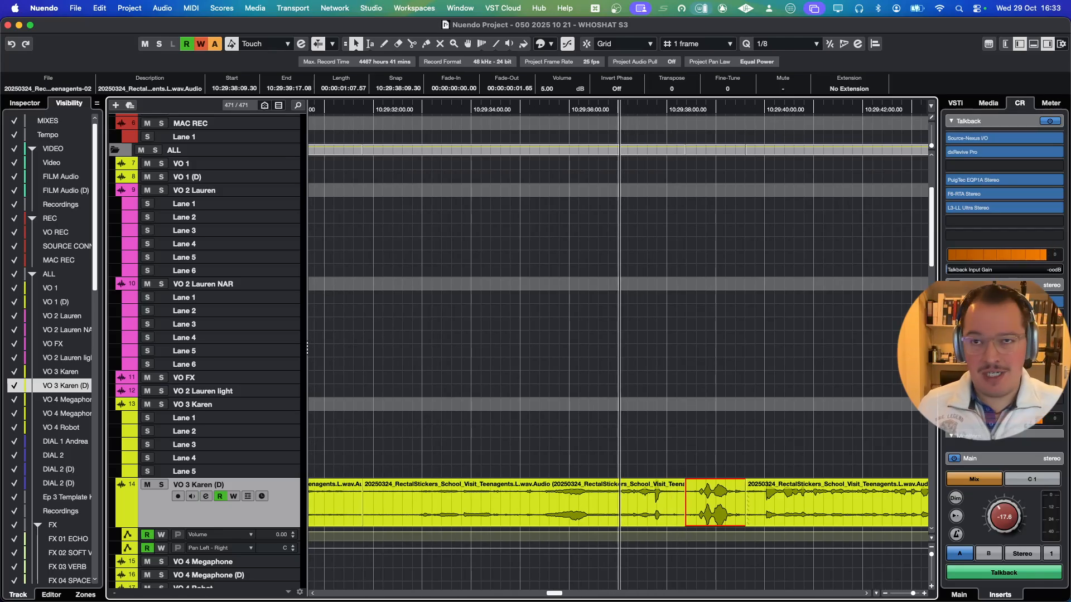
key(g)
key(g)
key(g)
key(g)
key(g)
key(g)
key(g)
key(g)
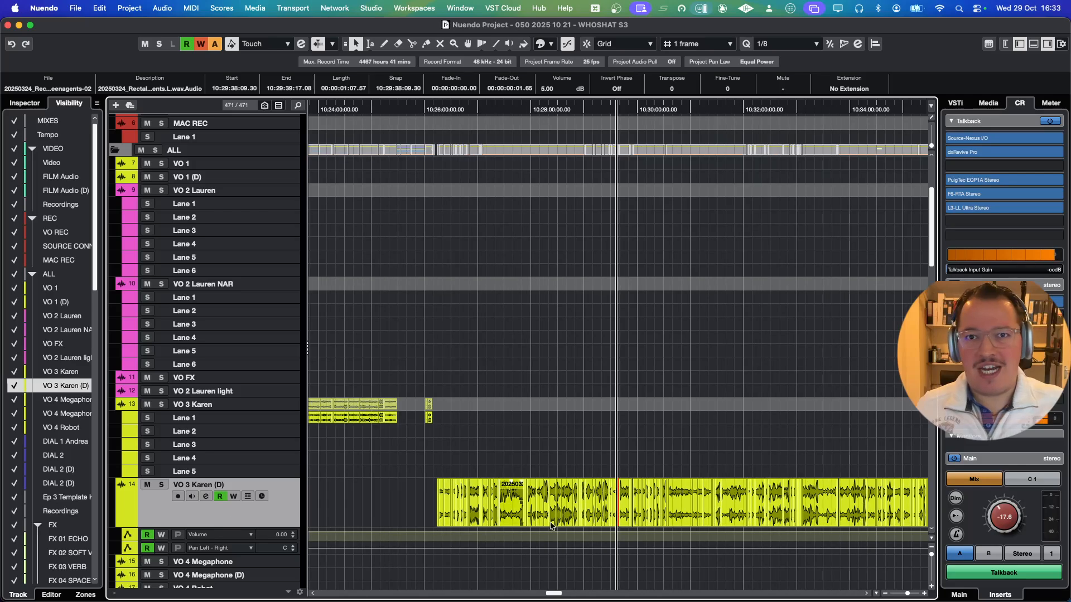
scroll(691, 491, down, 5)
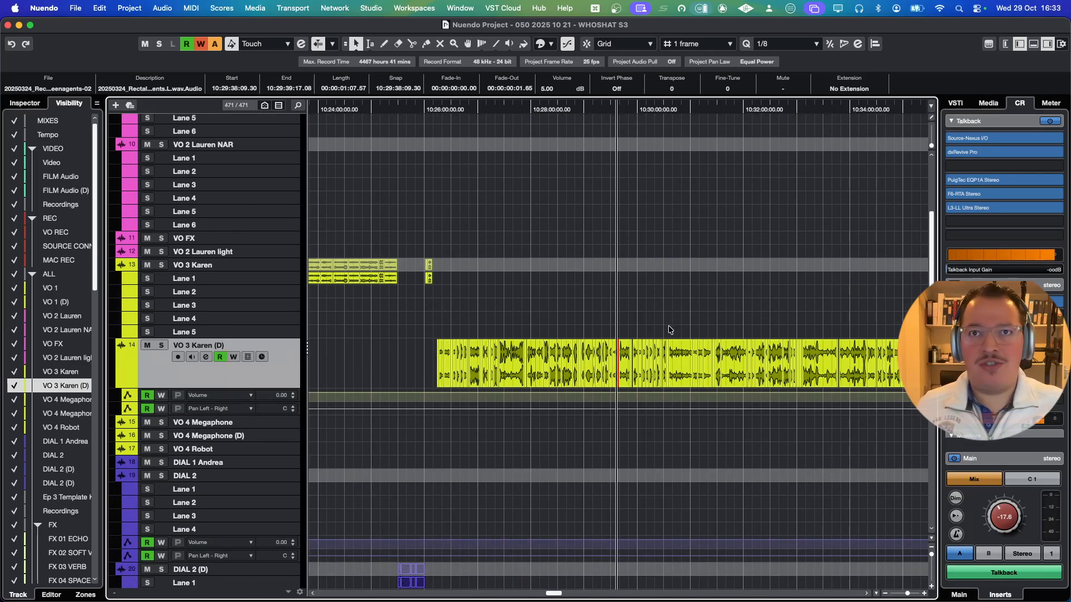
drag(669, 329, 501, 371)
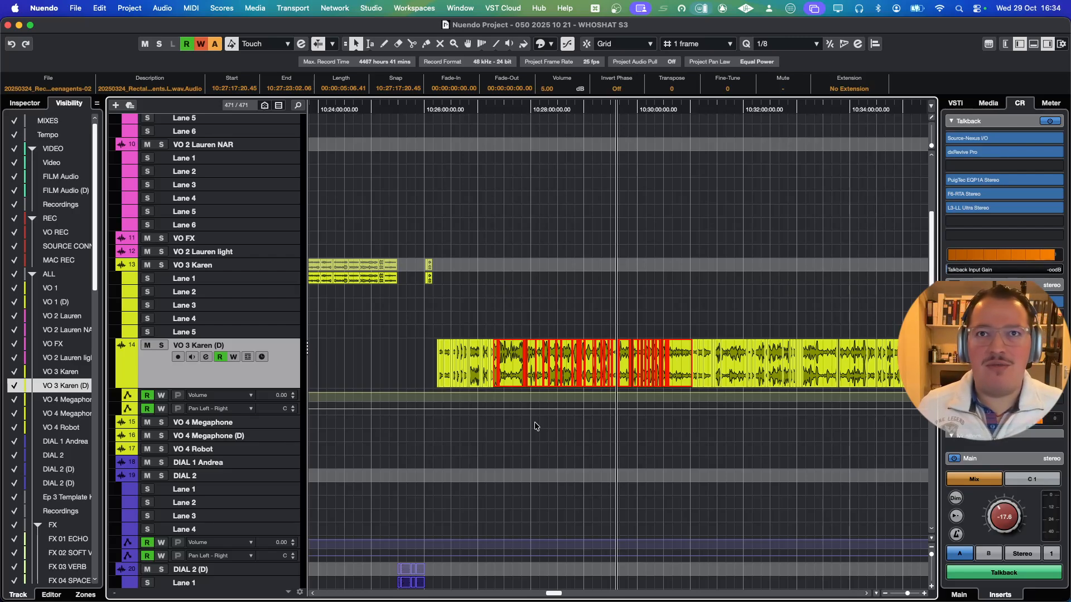
Mark a range about 19 frames long on the VO 4 Megaphone track at about 10:29:27
drag(648, 442, 580, 466)
key(h)
key(h)
key(h)
key(h)
key(h)
key(2)
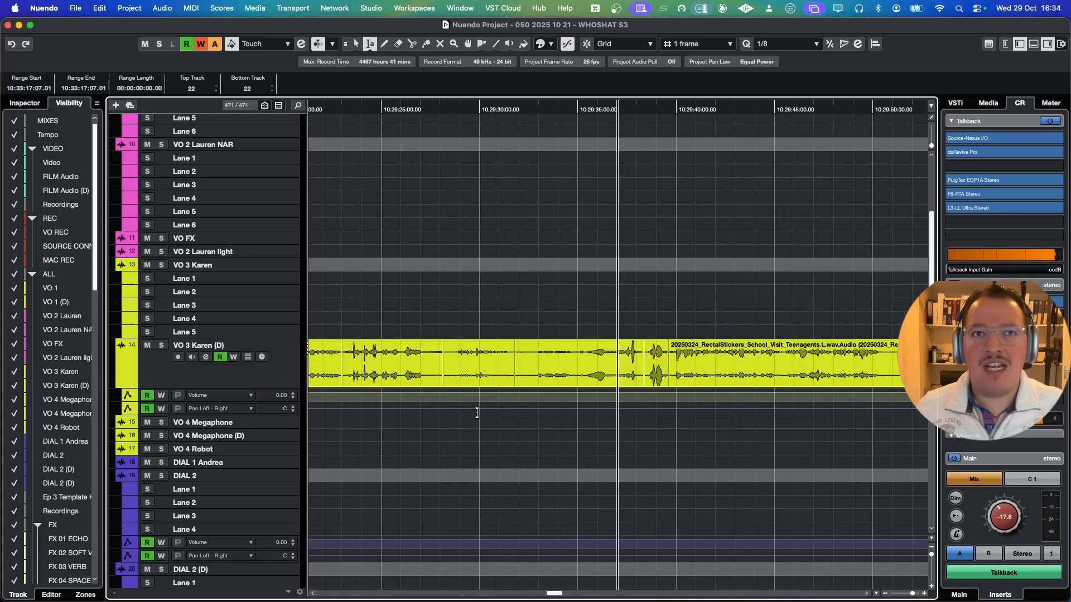
drag(432, 422, 446, 422)
key(KP_Subtract)
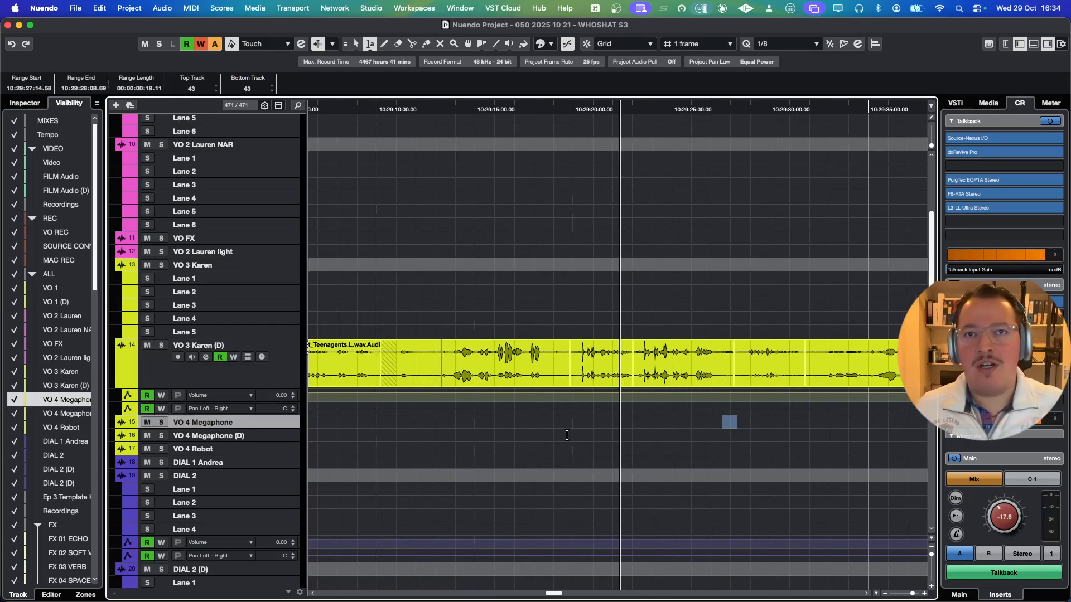
key(1)
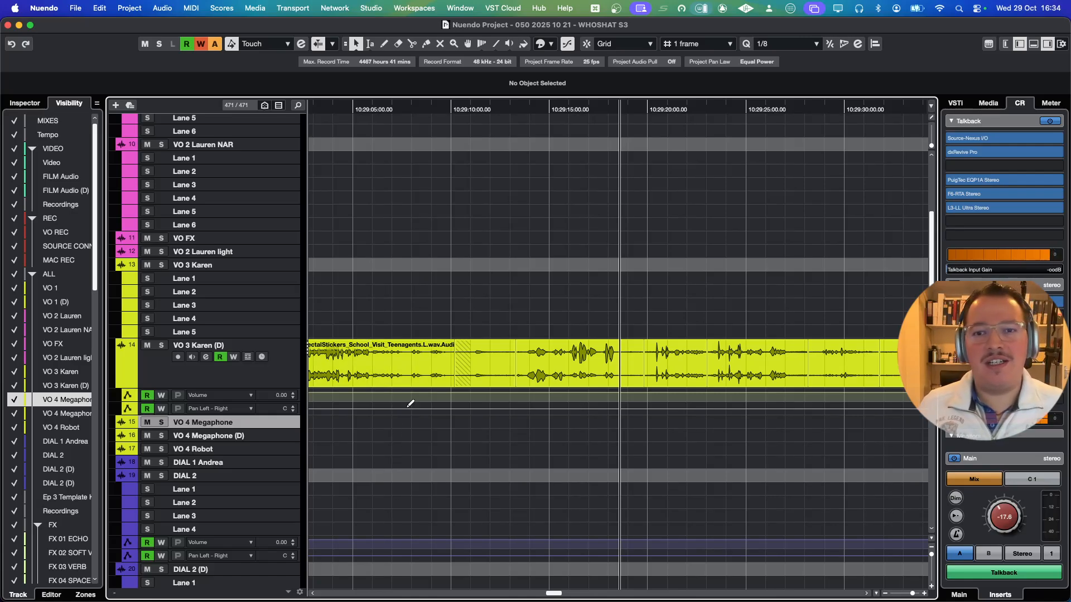
Increase the height of all tracks in the project around 10:29:00
key(g)
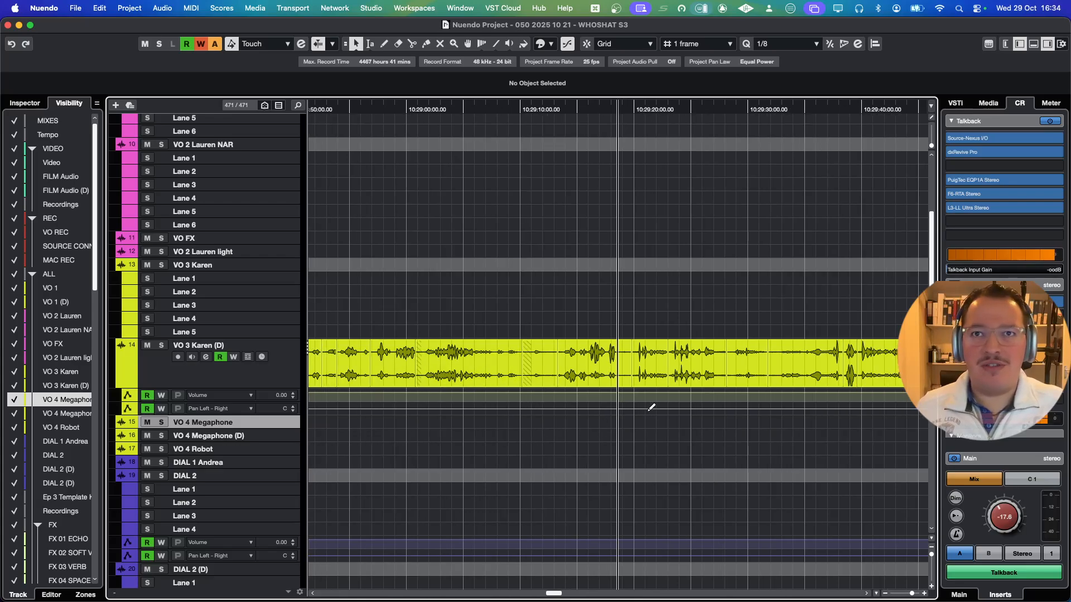
key(g)
drag(640, 461, 642, 465)
key(KP_Subtract)
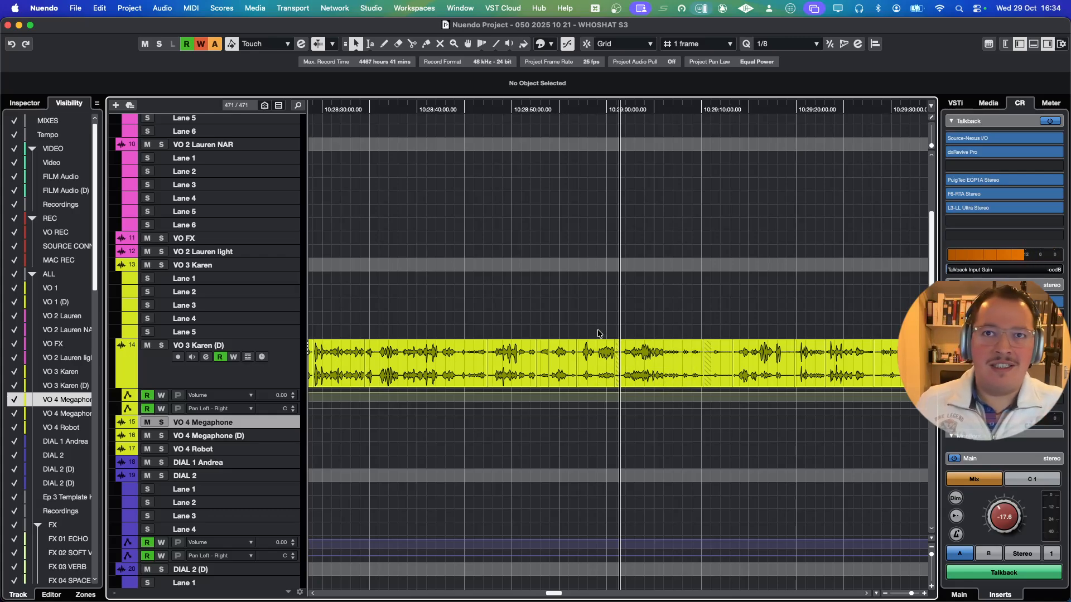
scroll(662, 310, up, 2)
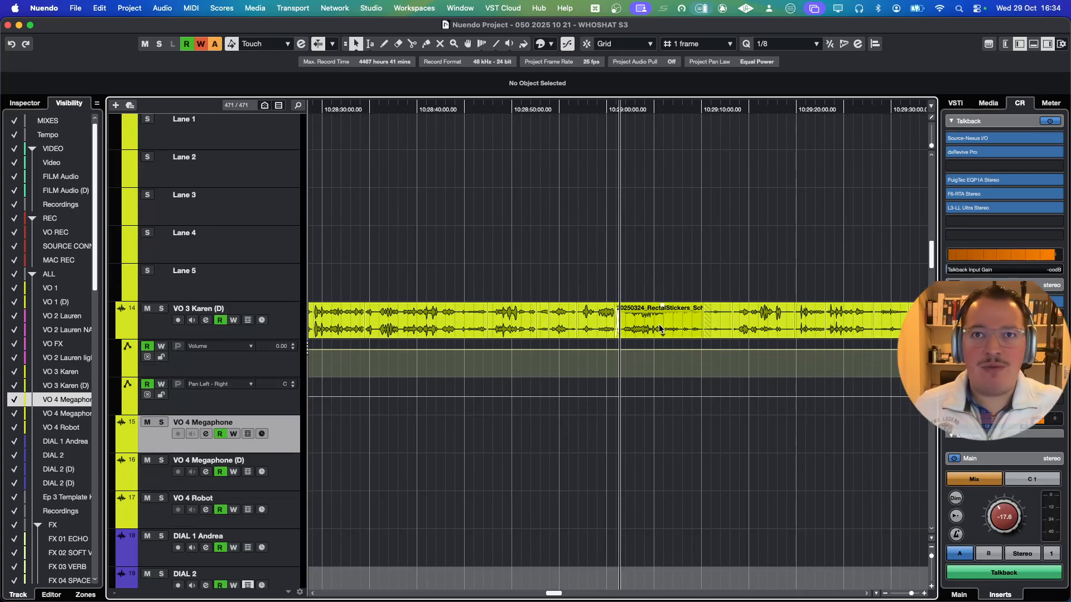
click(659, 317)
drag(868, 433, 875, 433)
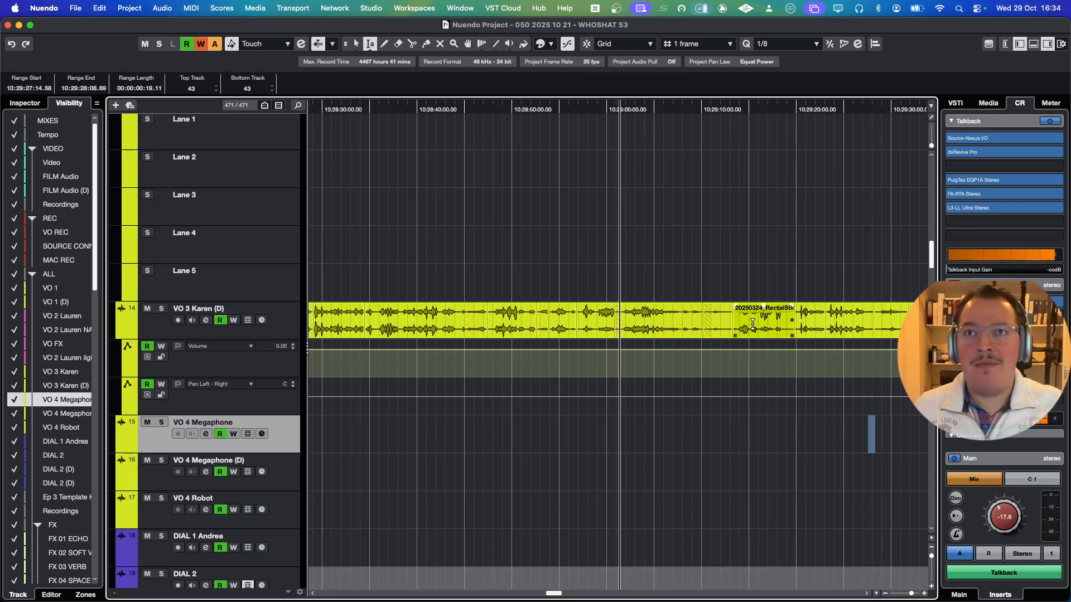
Select the clip on track 14 that starts at about 10:29:13 and enlarge that track further
click(753, 312)
key(h)
key(h)
key(h)
key(h)
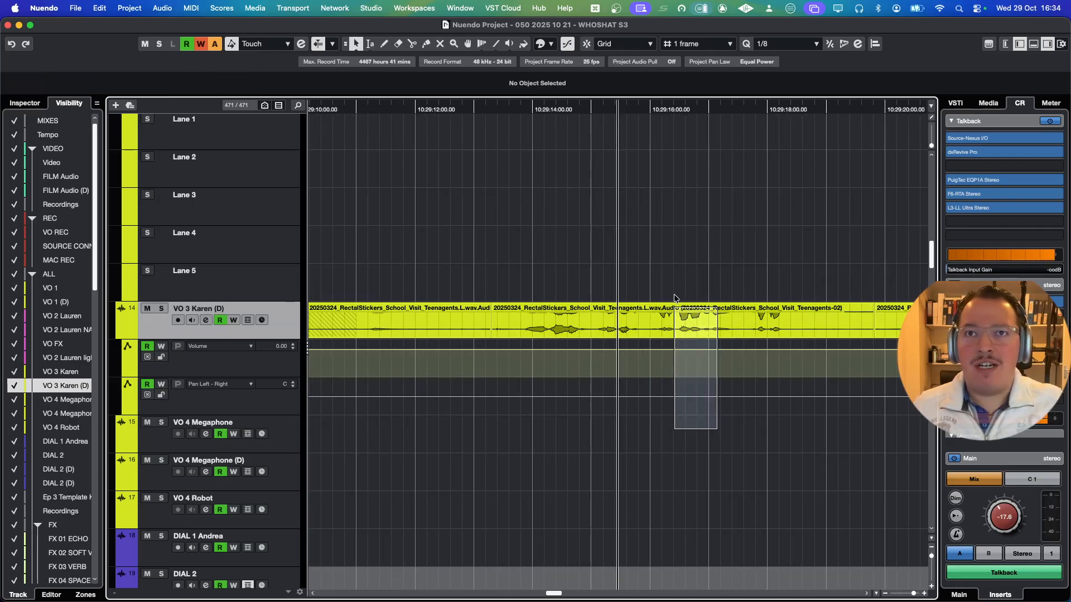
click(684, 310)
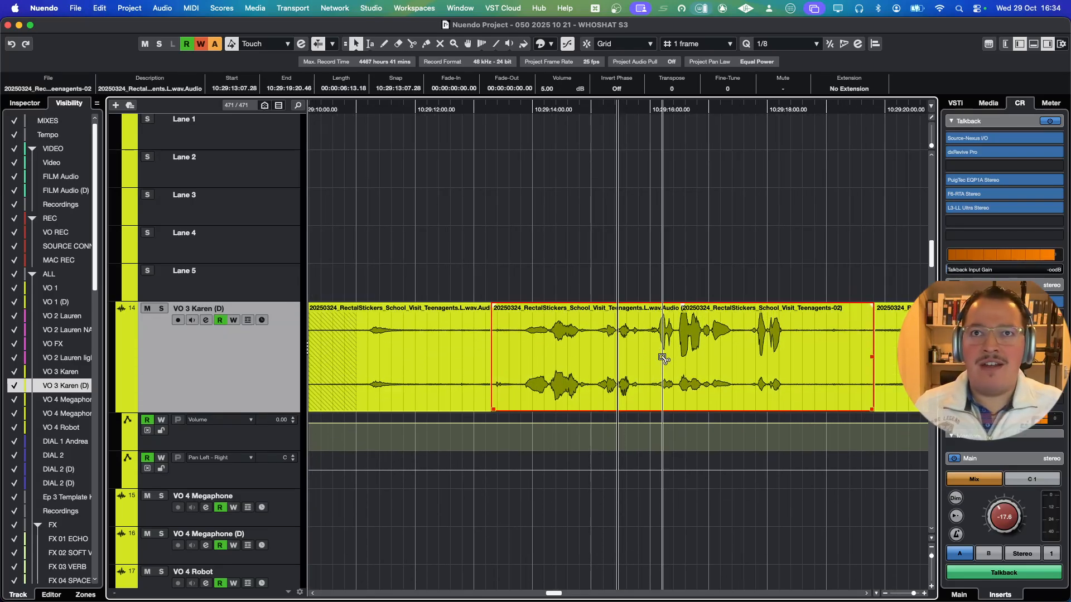
scroll(647, 367, left, 2)
key(g)
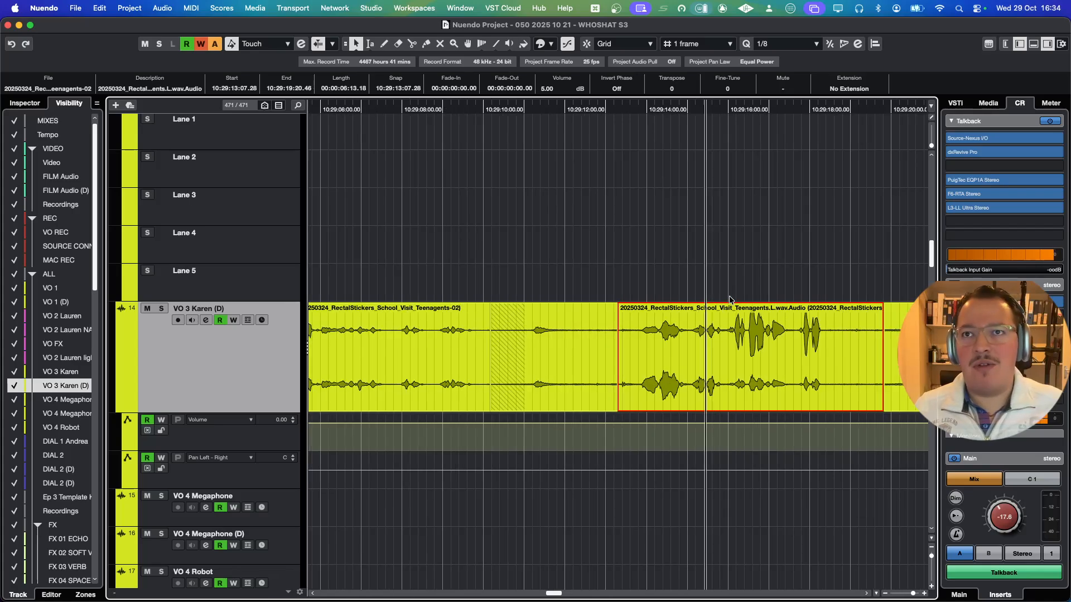
scroll(721, 356, right, 5)
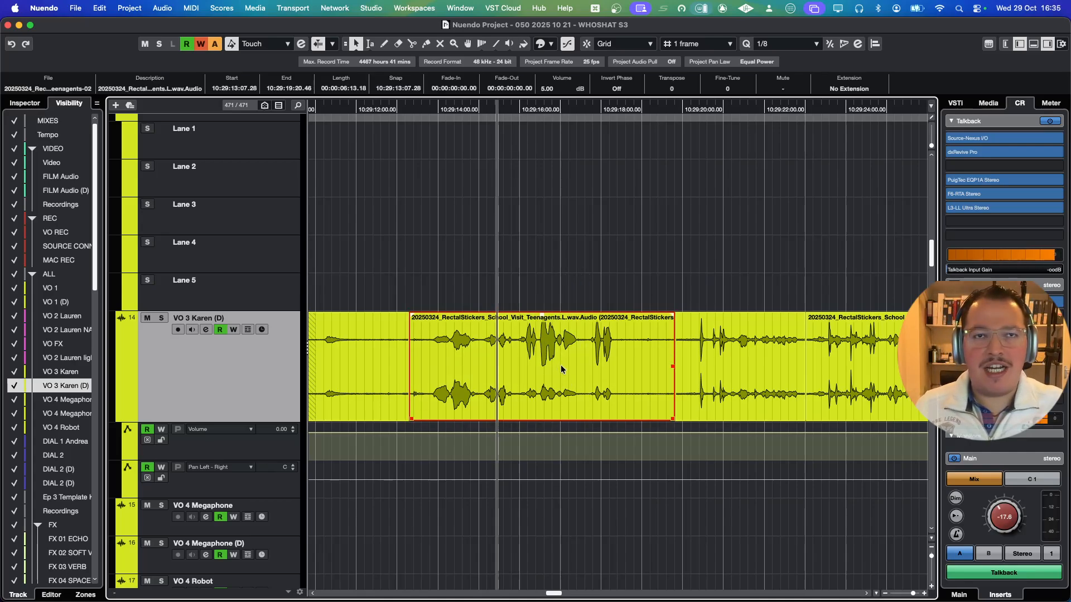
Open Direct Offline Processing for the selected voice-over clip
key(F3)
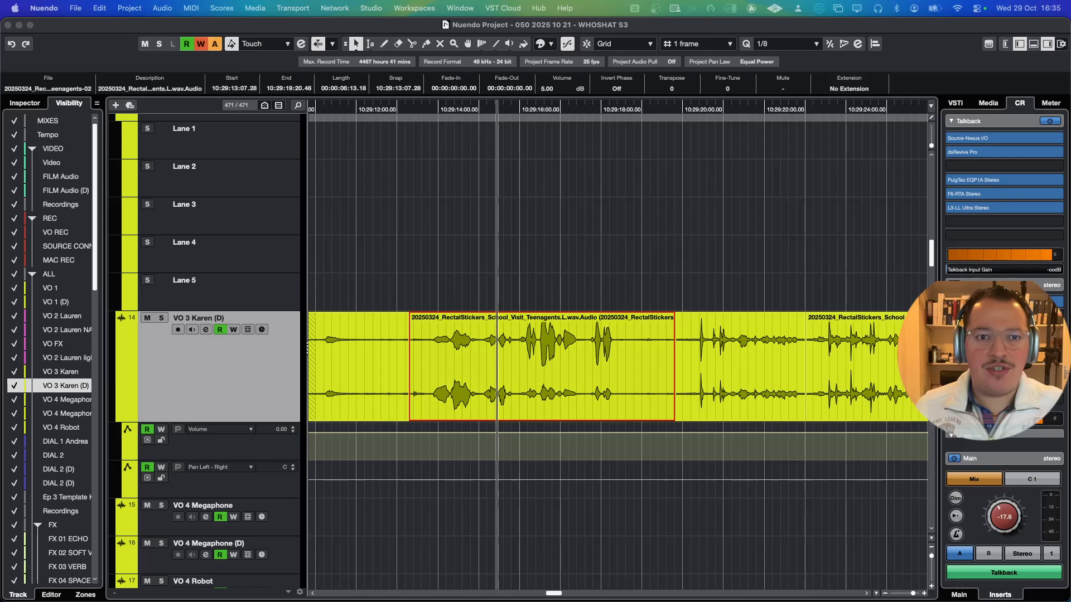
drag(561, 601, 580, 175)
key(F7)
key(F7)
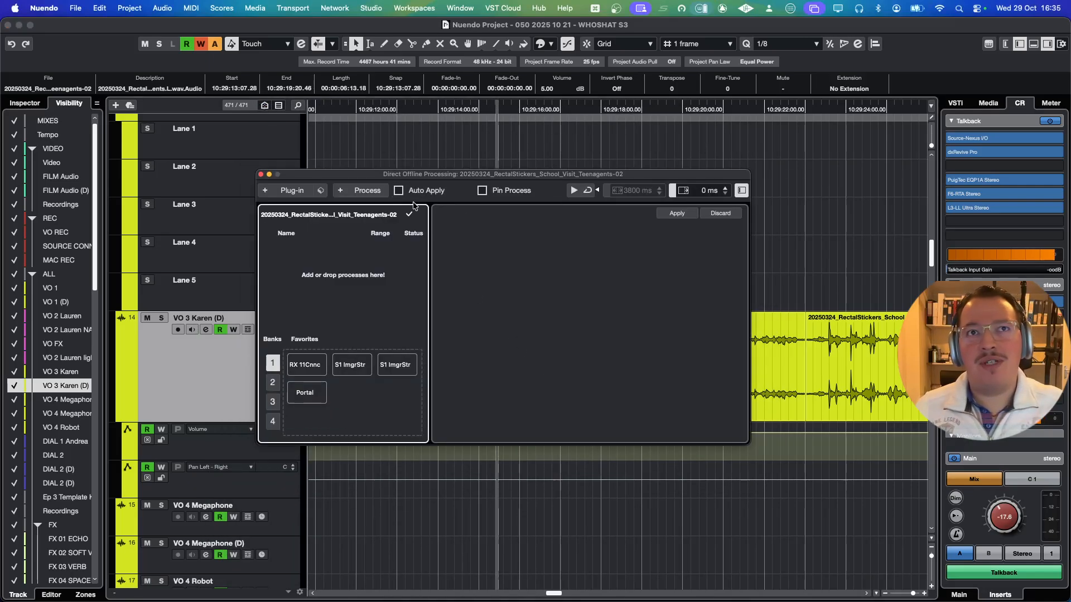
key(F7)
key(F7)
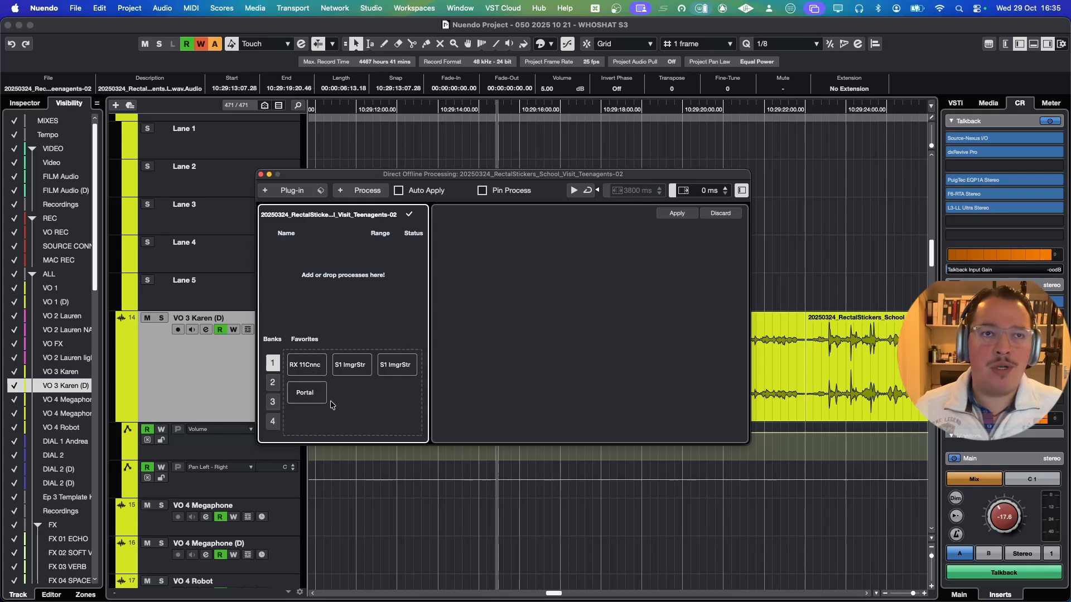
Send the clip to RX with the RX 11 Connect favorite and bring the Direct Offline Processing window back into view
click(314, 363)
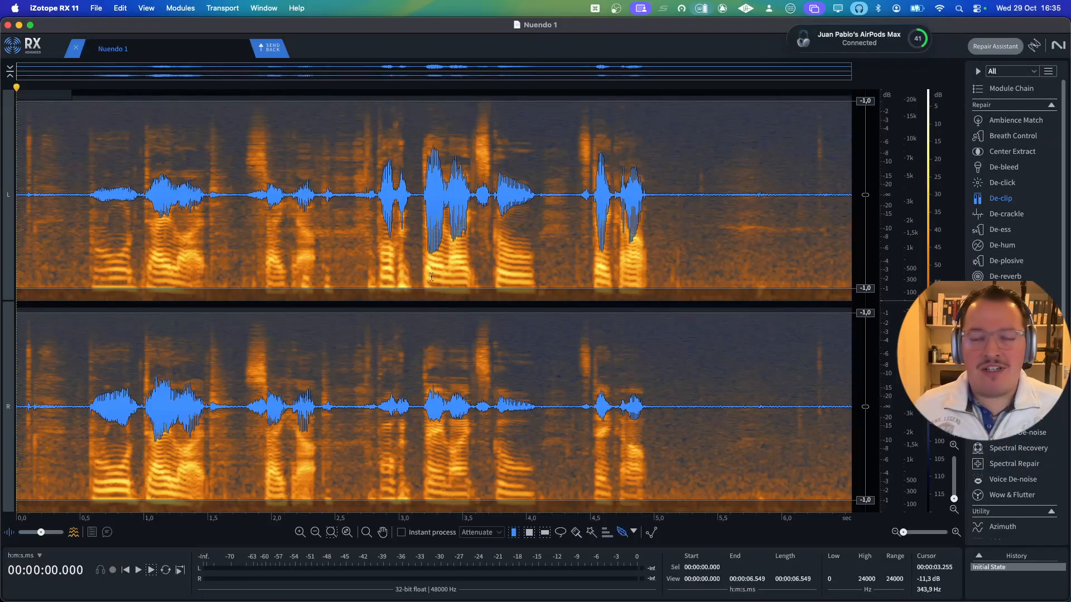
key(super+Tab)
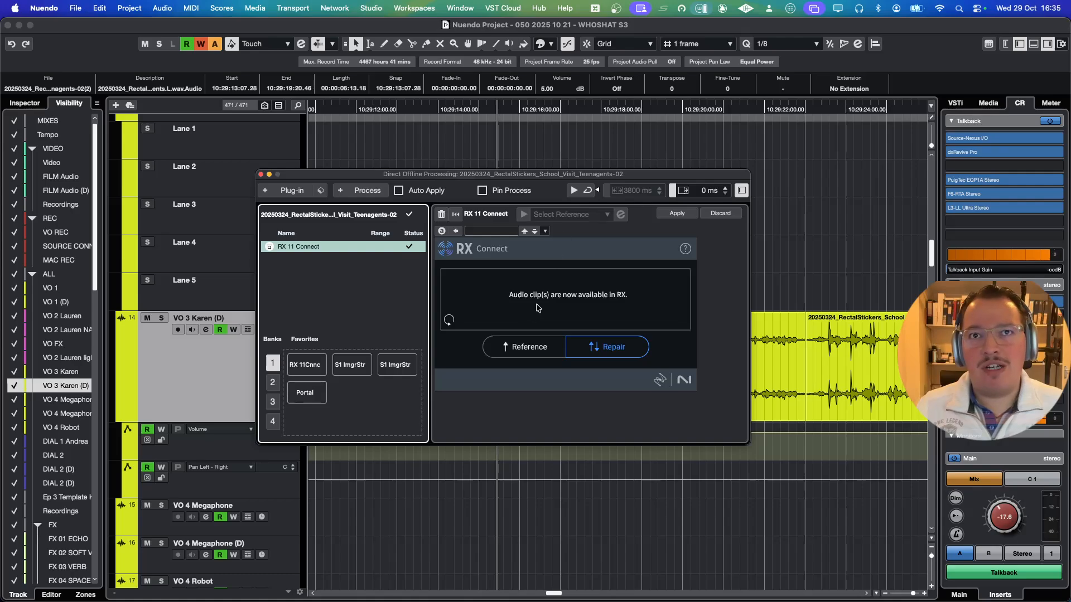
drag(557, 174, 565, 194)
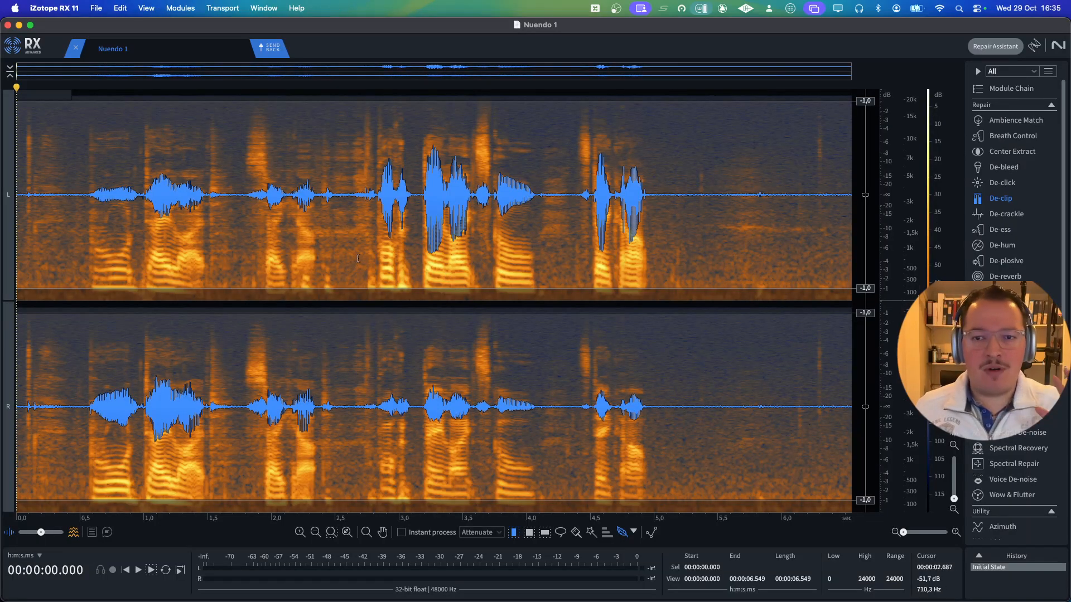
Select the part of the clip from about 3.2 to 4.5 seconds in iZotope RX 11
drag(257, 262, 352, 304)
drag(459, 278, 357, 262)
drag(390, 335, 254, 385)
drag(487, 312, 258, 259)
drag(425, 273, 586, 267)
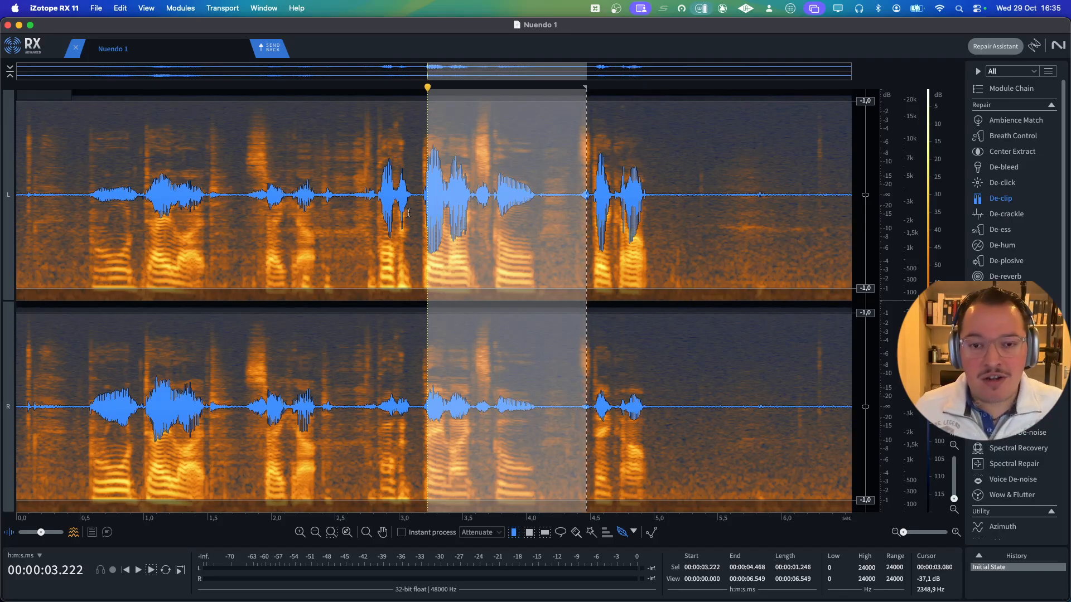
Close the Direct Offline Processing window in Nuendo and open the MixConsole to look through its channel list
key(super+Tab)
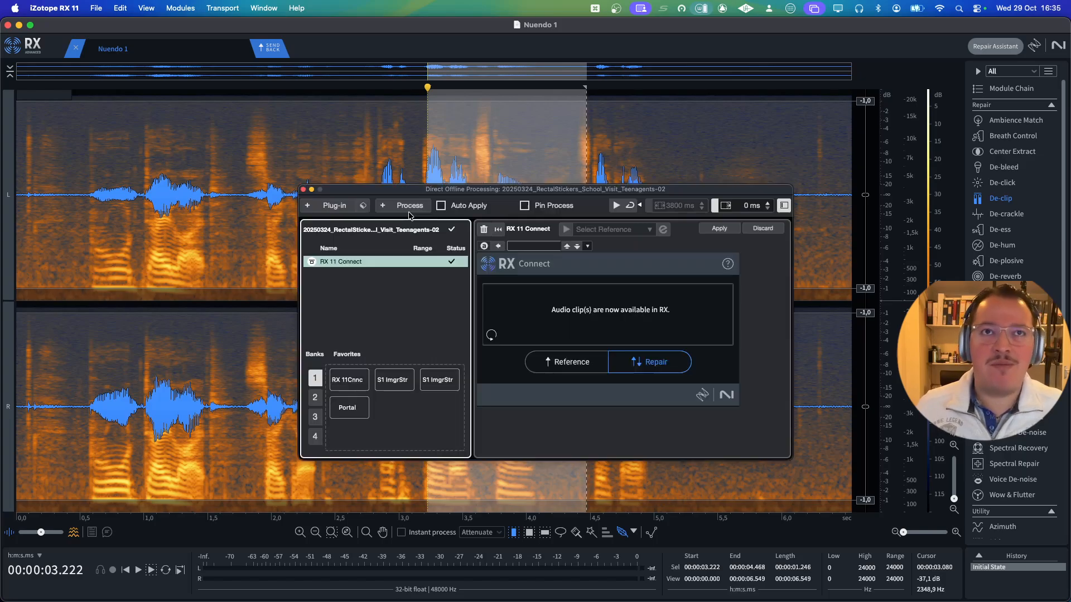
key(super+w)
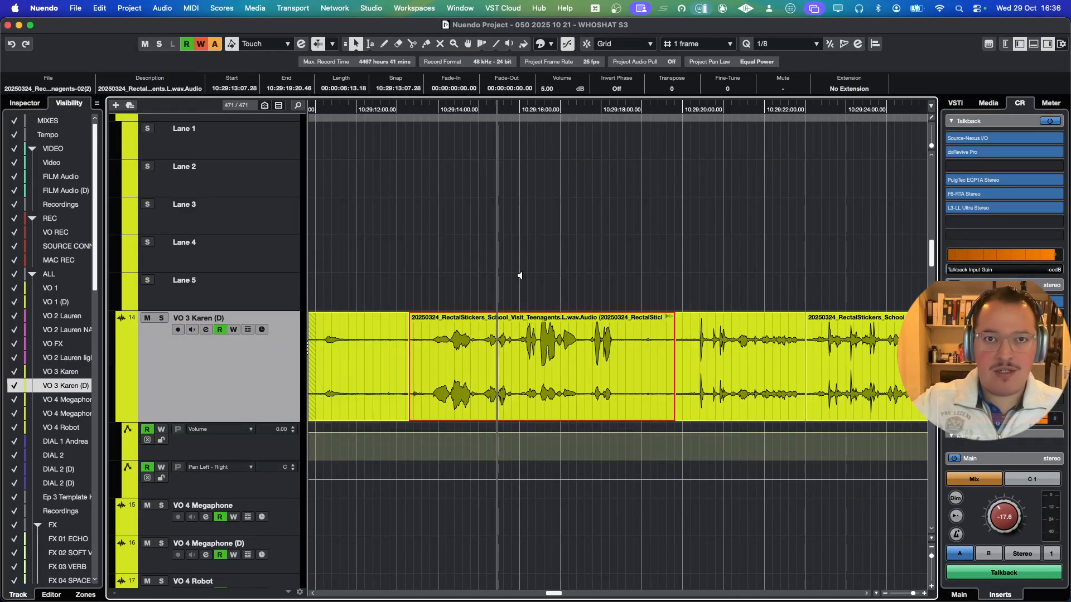
key(super+Tab)
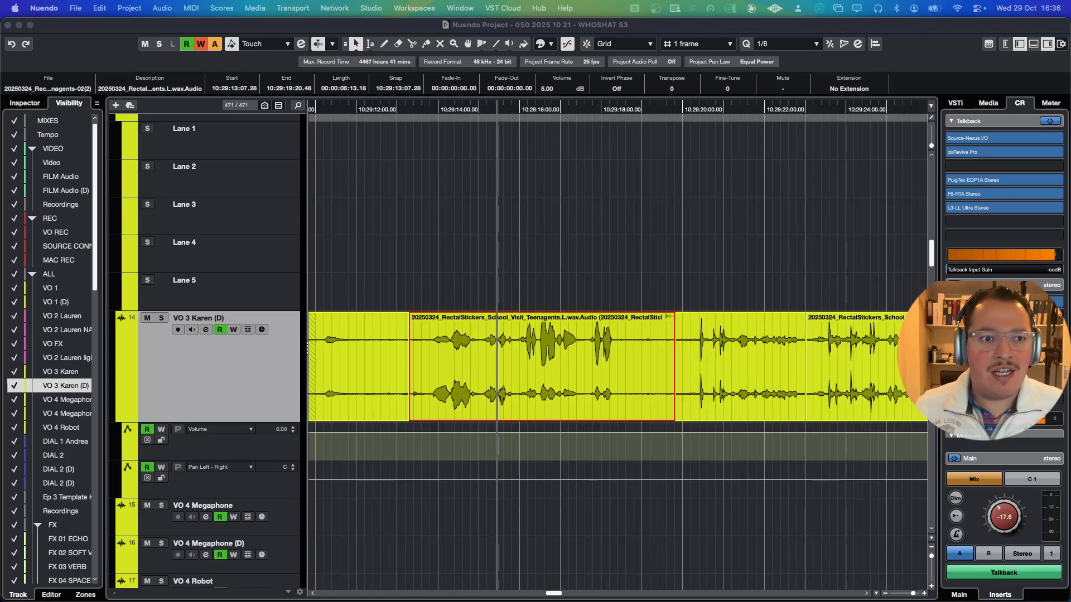
key(F3)
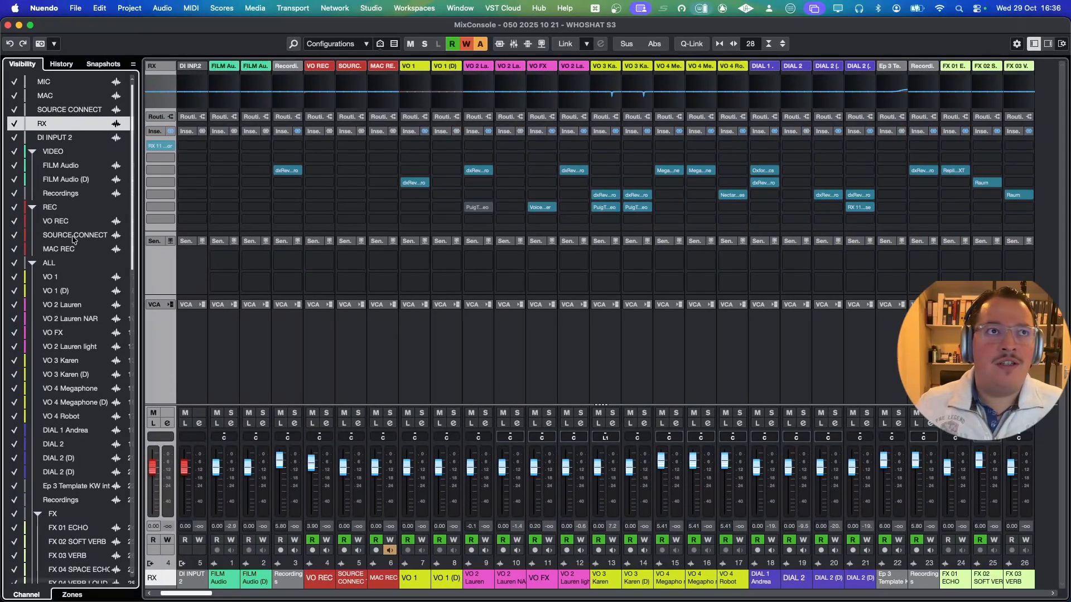
scroll(77, 346, down, 15)
scroll(83, 347, up, 15)
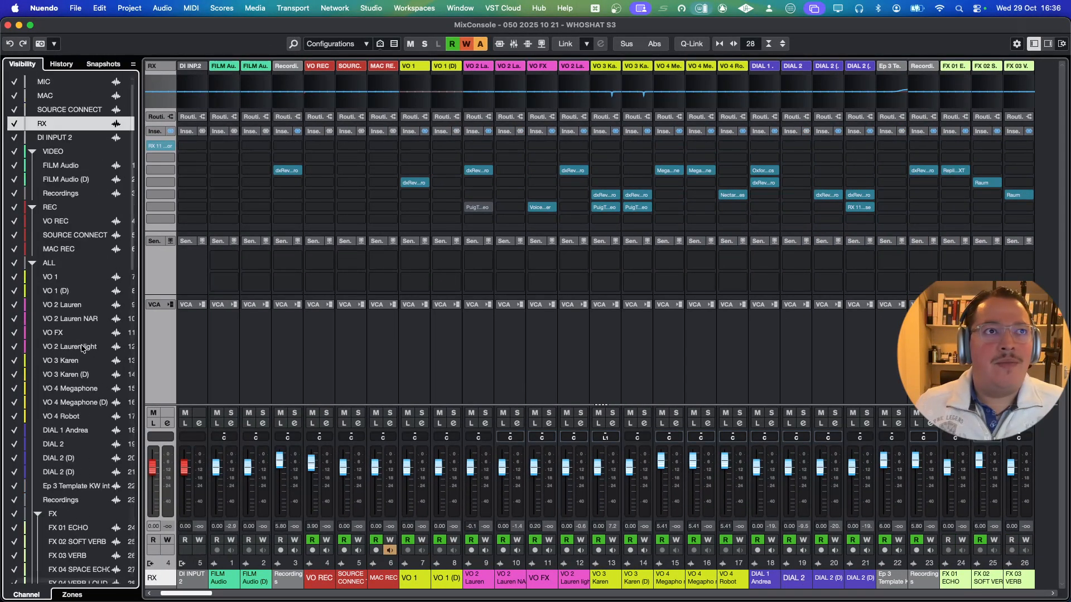
Check the RX 11 Monitor insert on the RX channel, close it and return to the project window
click(71, 135)
click(63, 123)
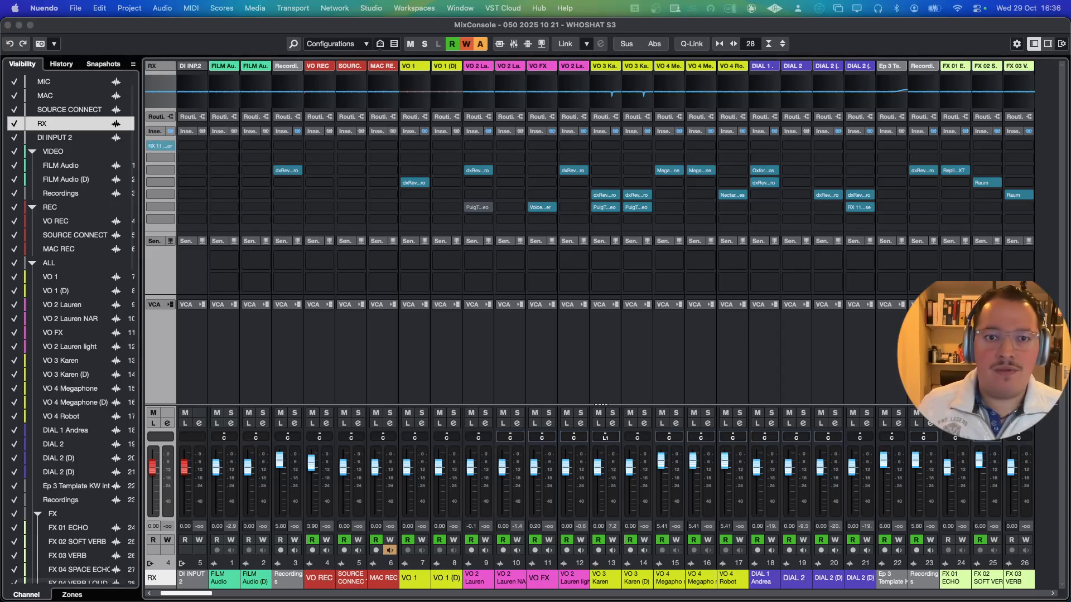
drag(552, 601, 479, 150)
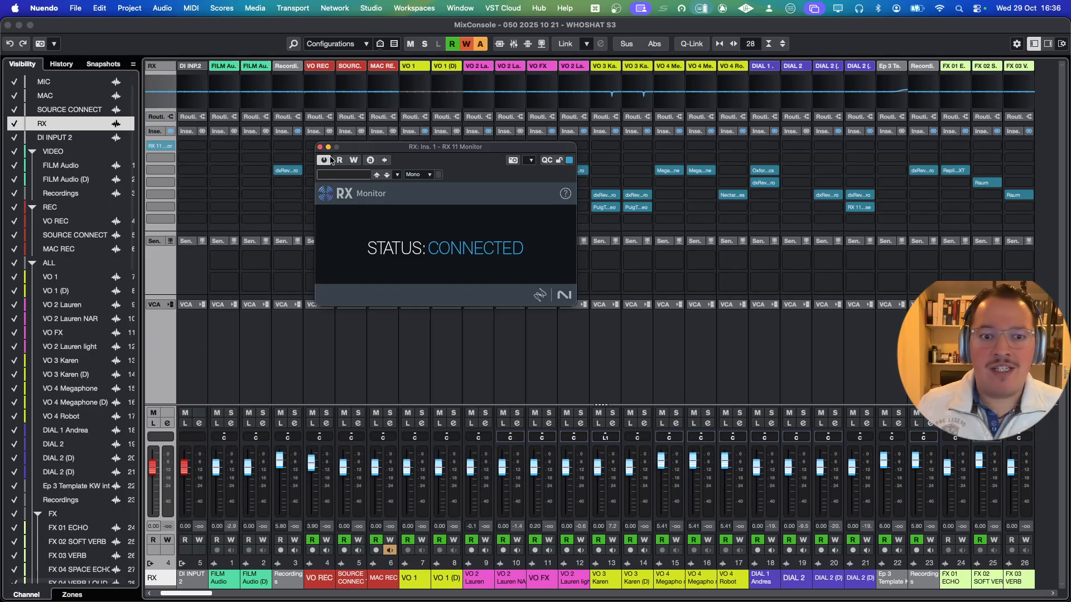
drag(322, 151, 325, 151)
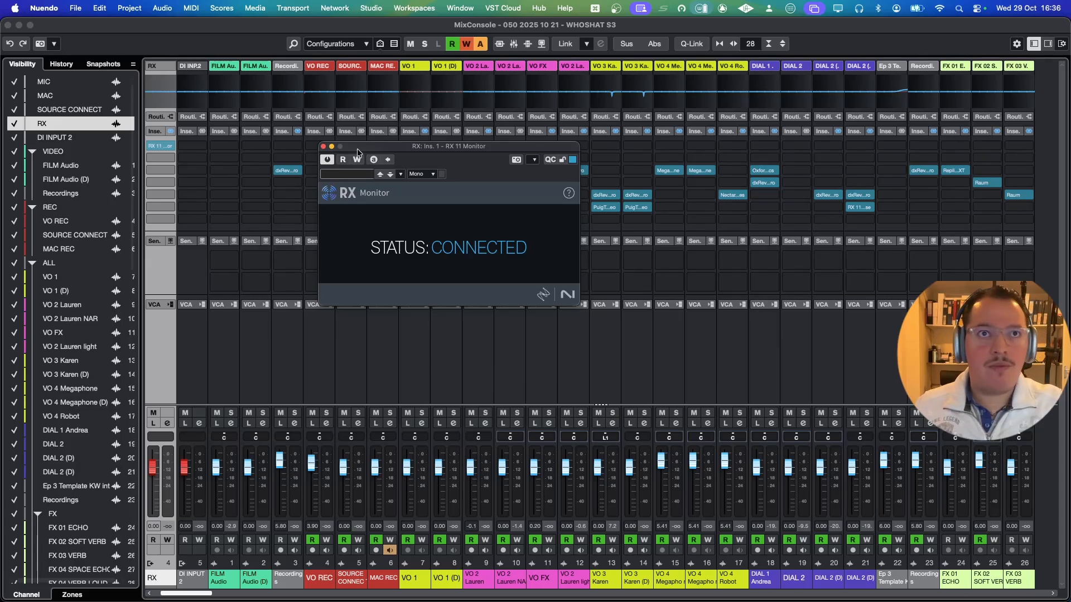
drag(376, 149, 340, 174)
click(287, 172)
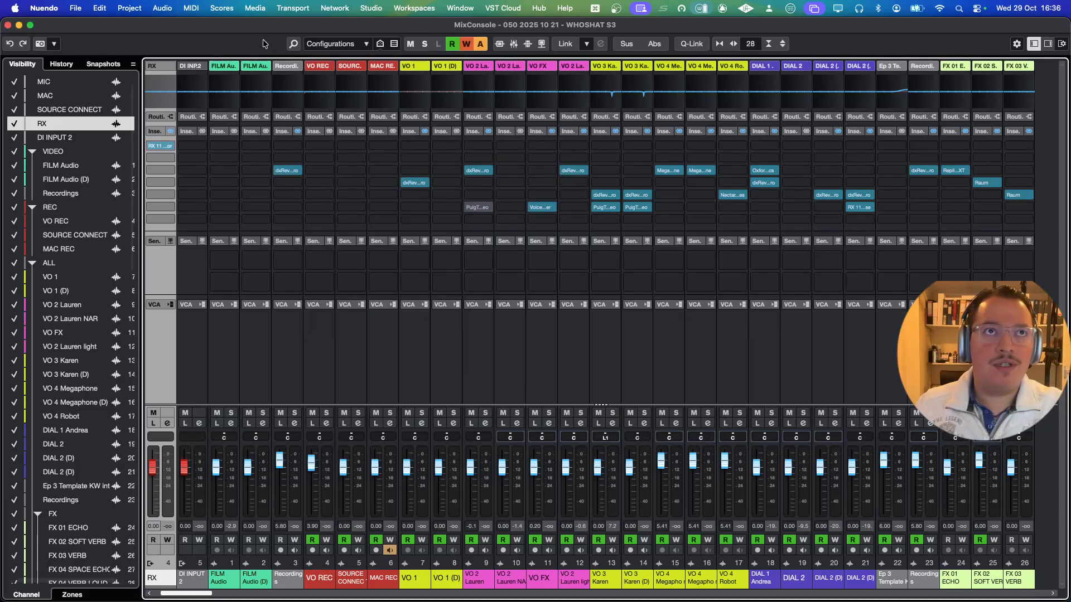
key(F3)
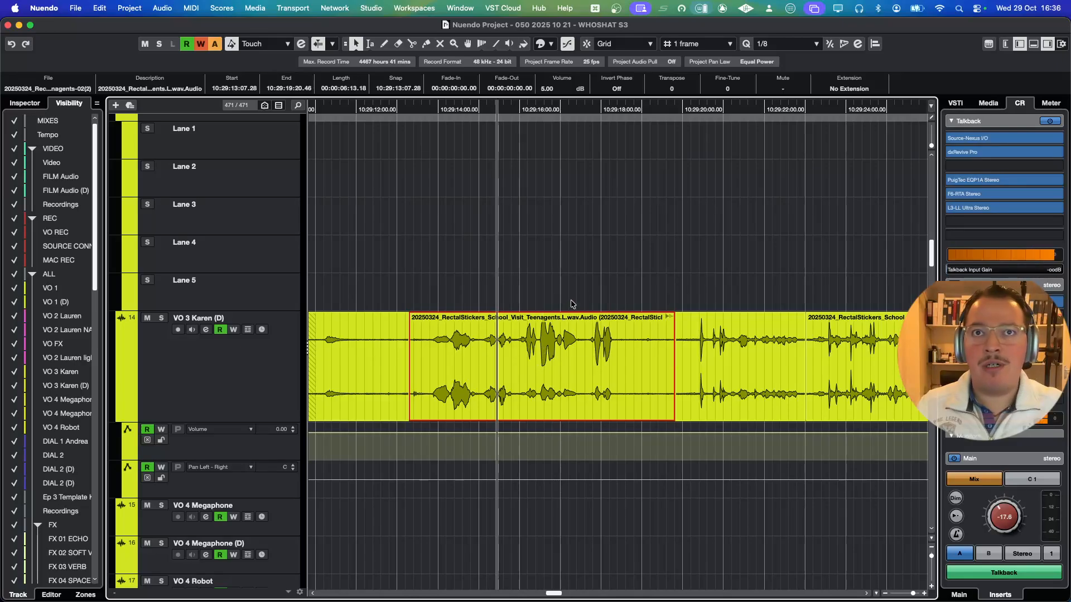
Review the input bus choices in the channel settings of VO 3 Karen (D) and turn on monitoring for that track
click(518, 353)
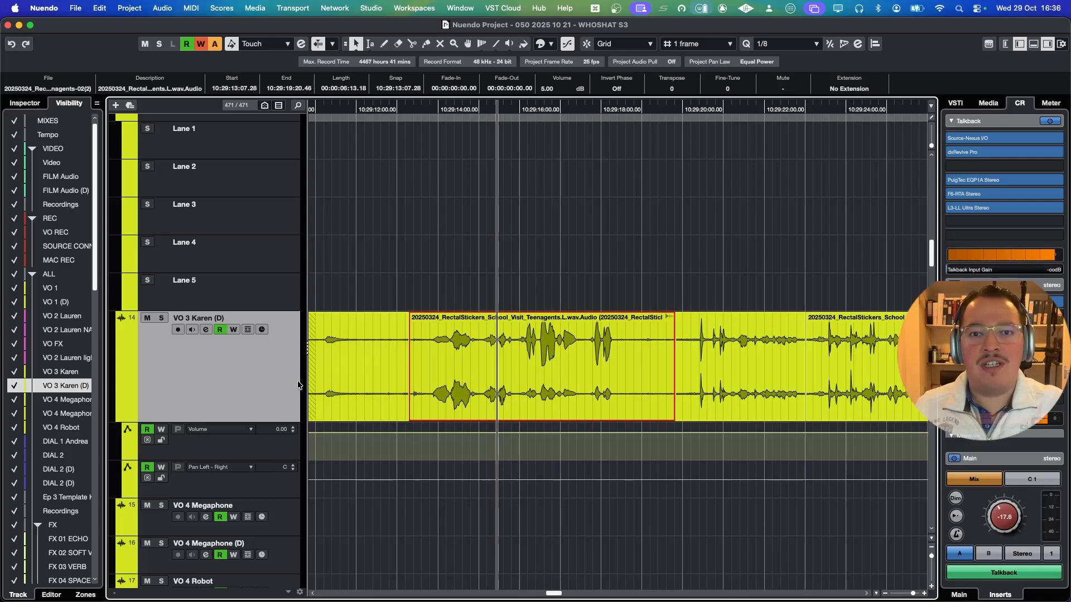
key(e)
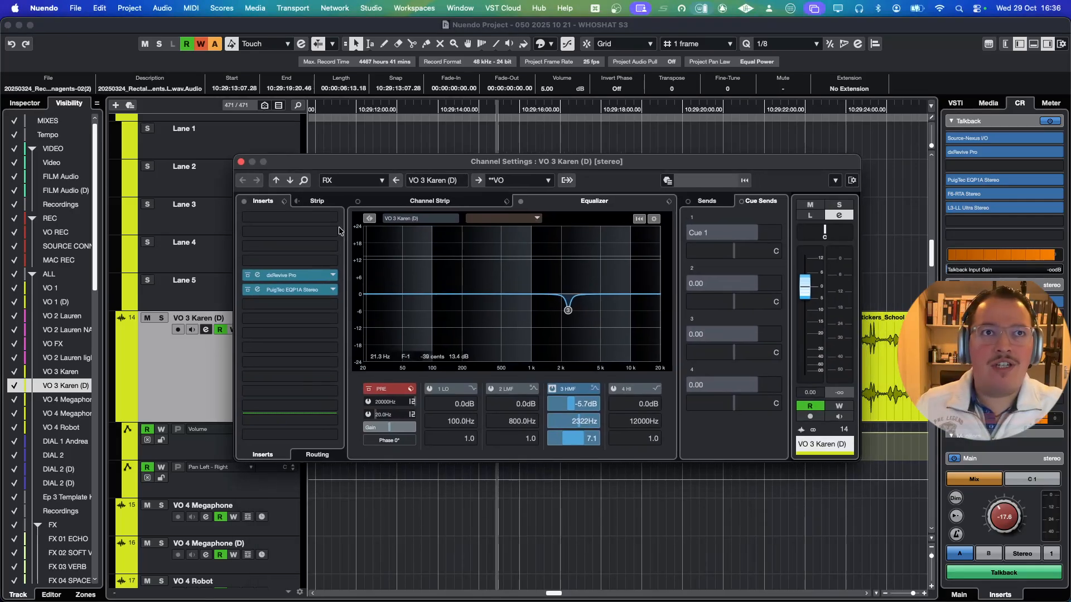
click(348, 181)
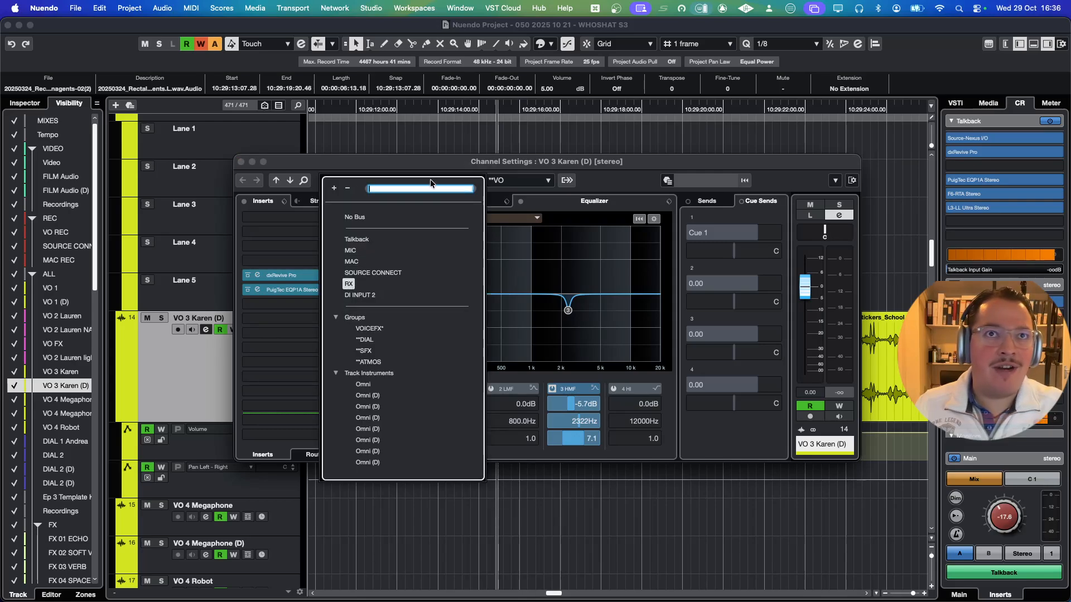
click(386, 169)
drag(429, 164, 400, 182)
key(e)
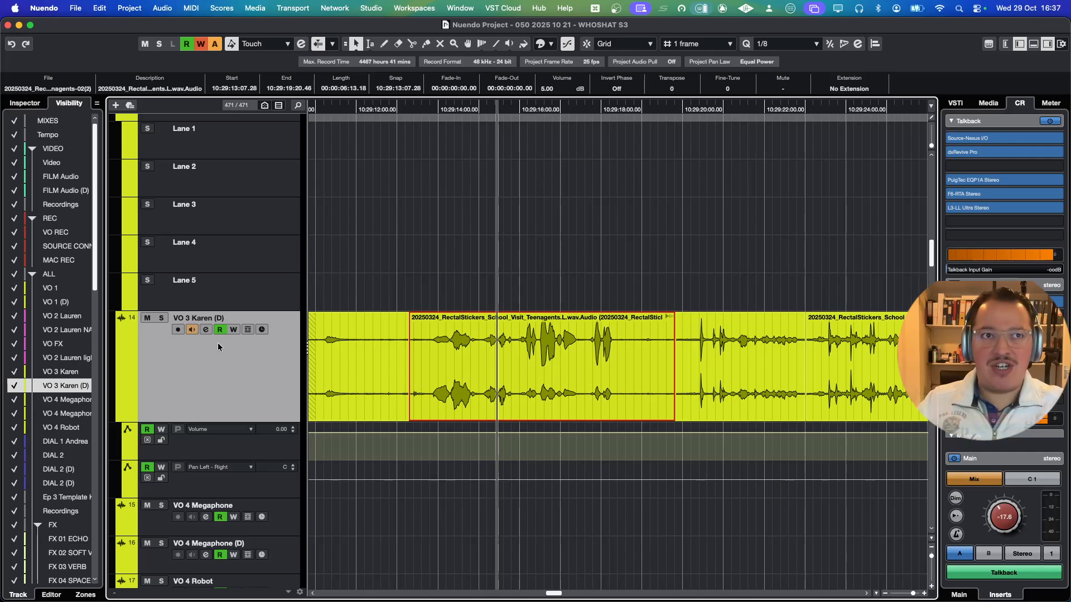
Reopen the VO 3 Karen (D) channel settings to review the RX input routing, and close them
key(e)
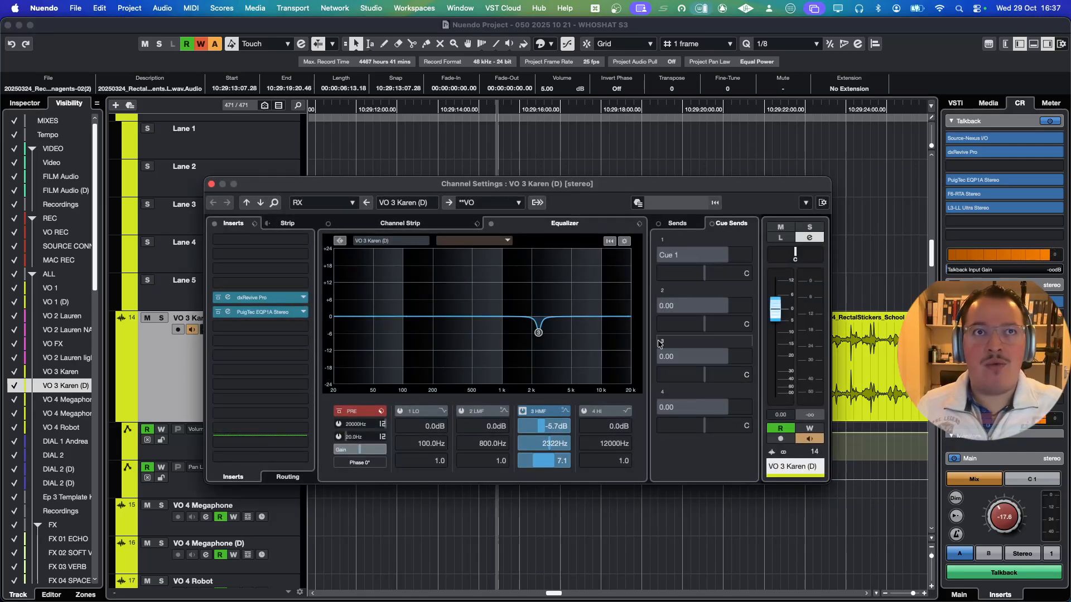
drag(444, 182, 593, 242)
key(e)
key(e)
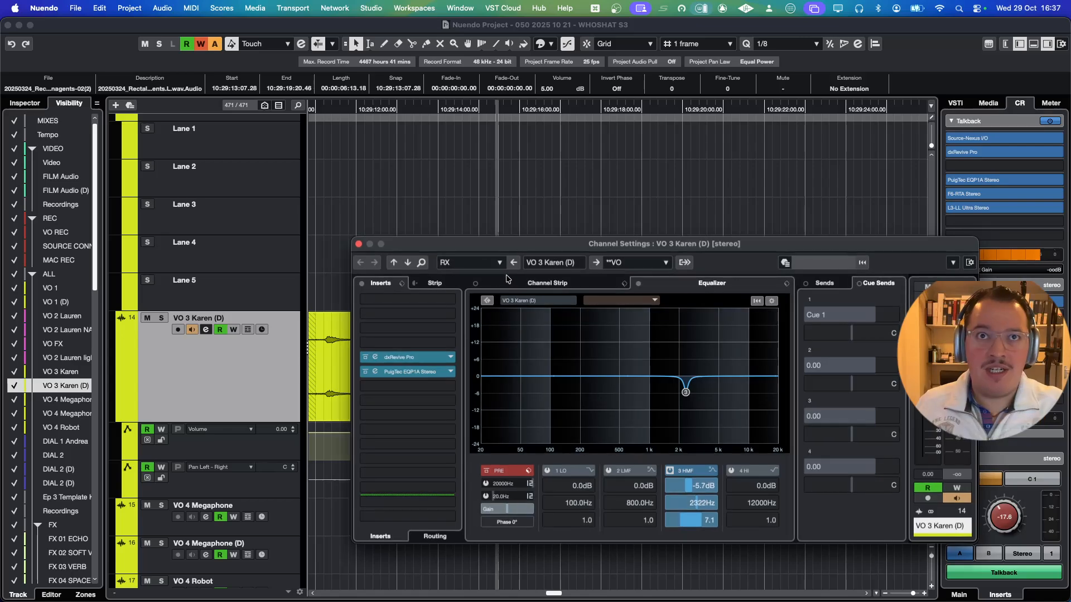
drag(493, 244, 443, 220)
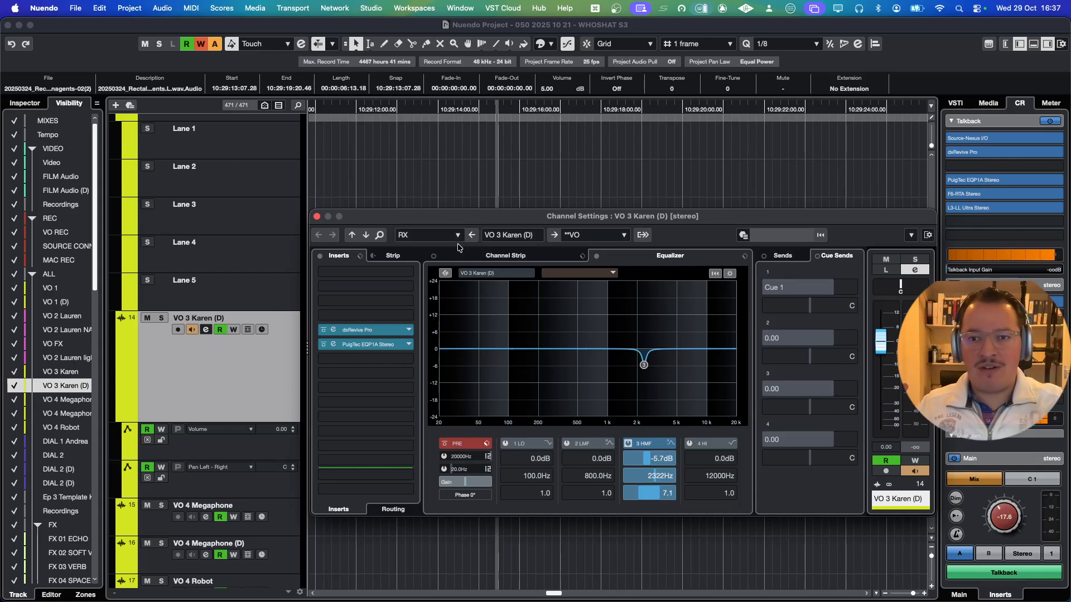
key(super+w)
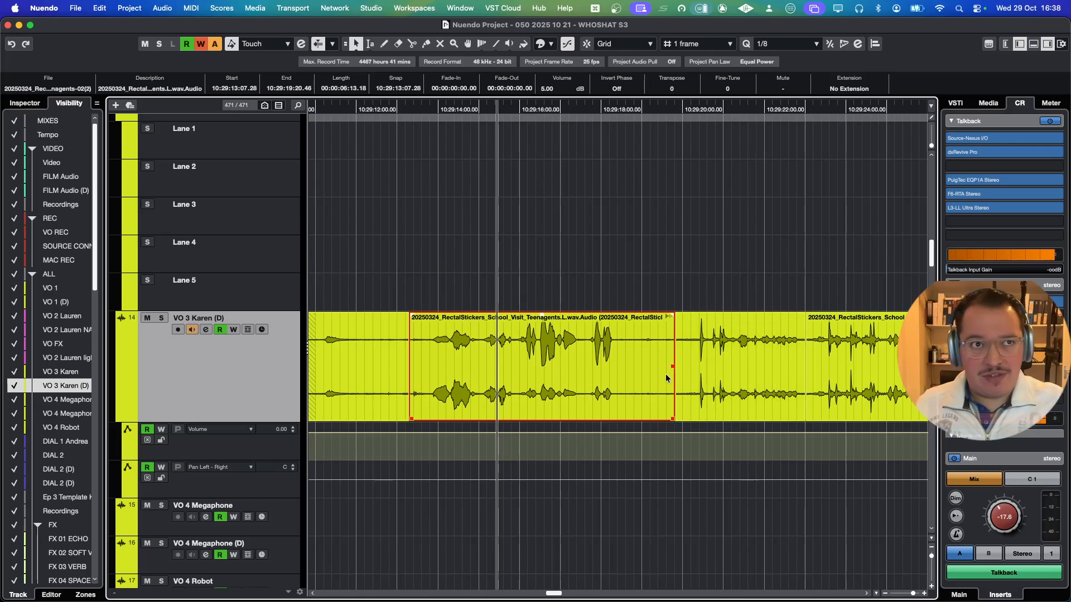
Place the playhead just before the selected clip on VO 3 Karen (D) and open its Direct Offline Processing
click(520, 284)
drag(503, 340, 497, 354)
key(l)
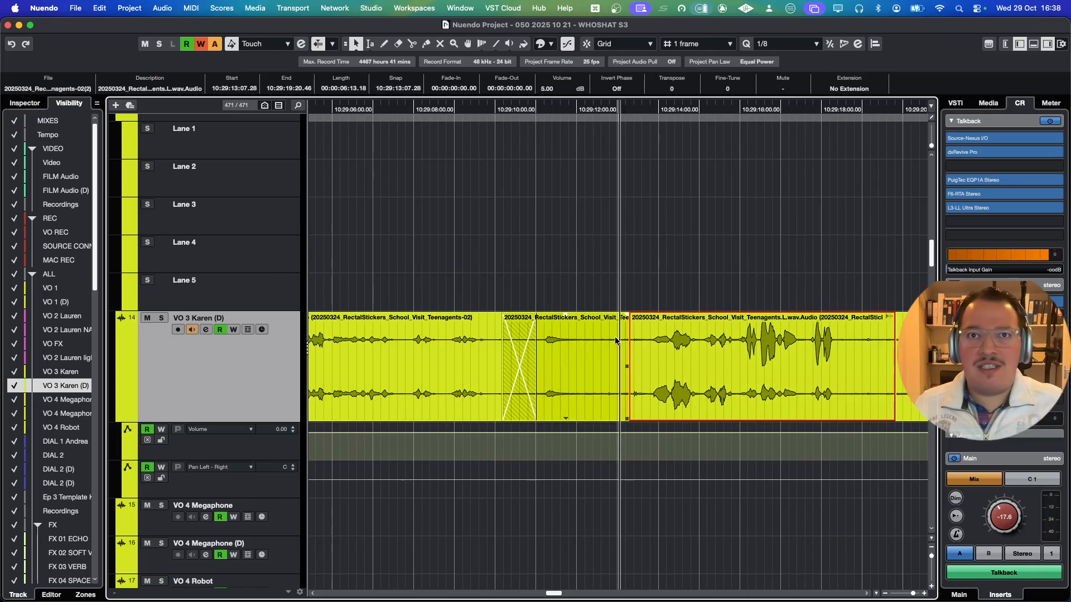
drag(736, 261, 686, 364)
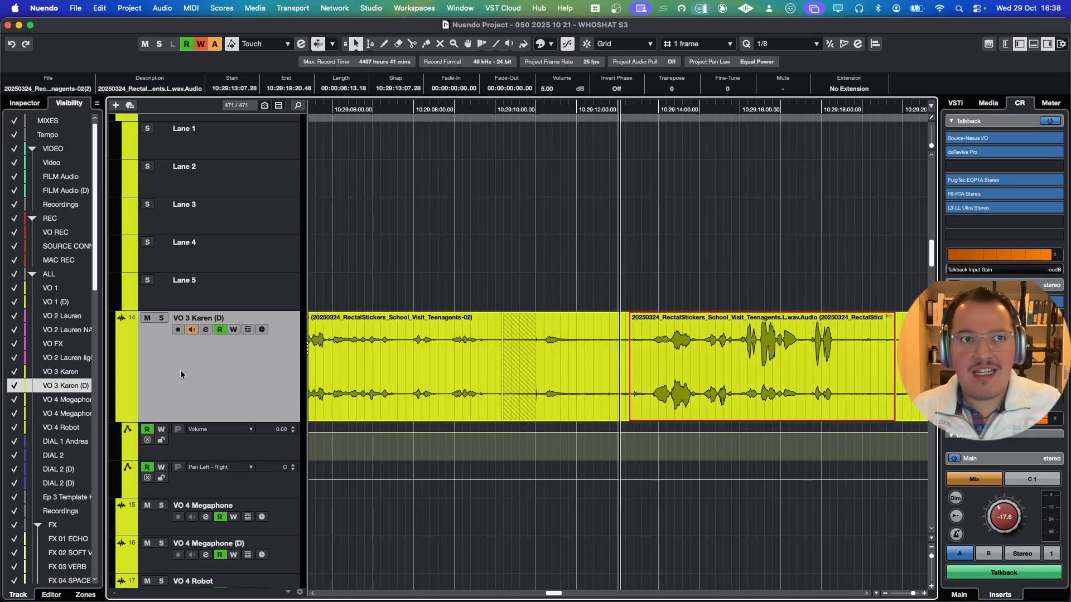
click(192, 330)
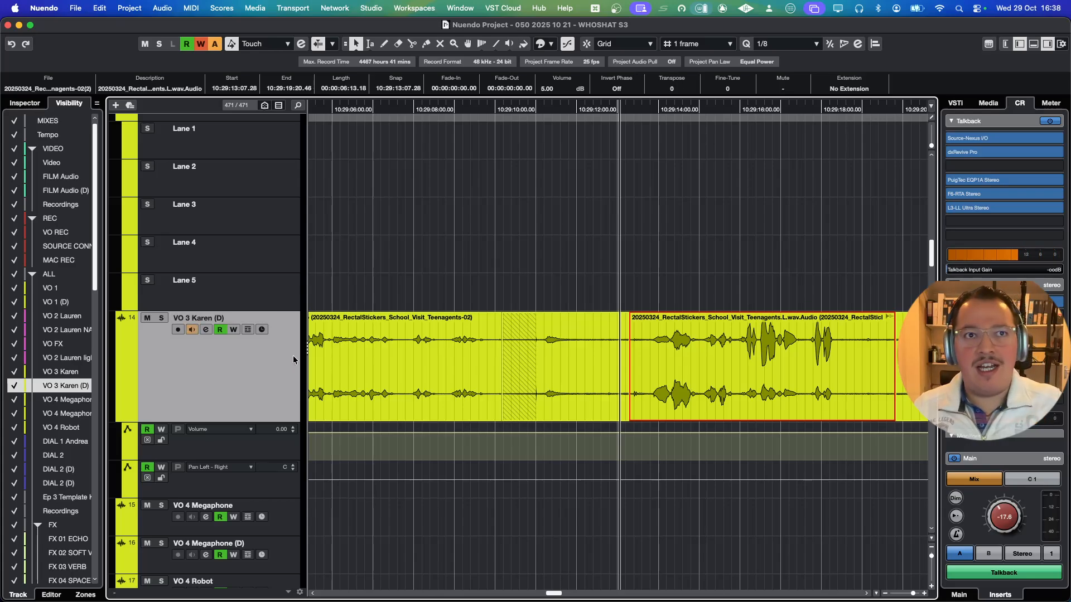
key(F7)
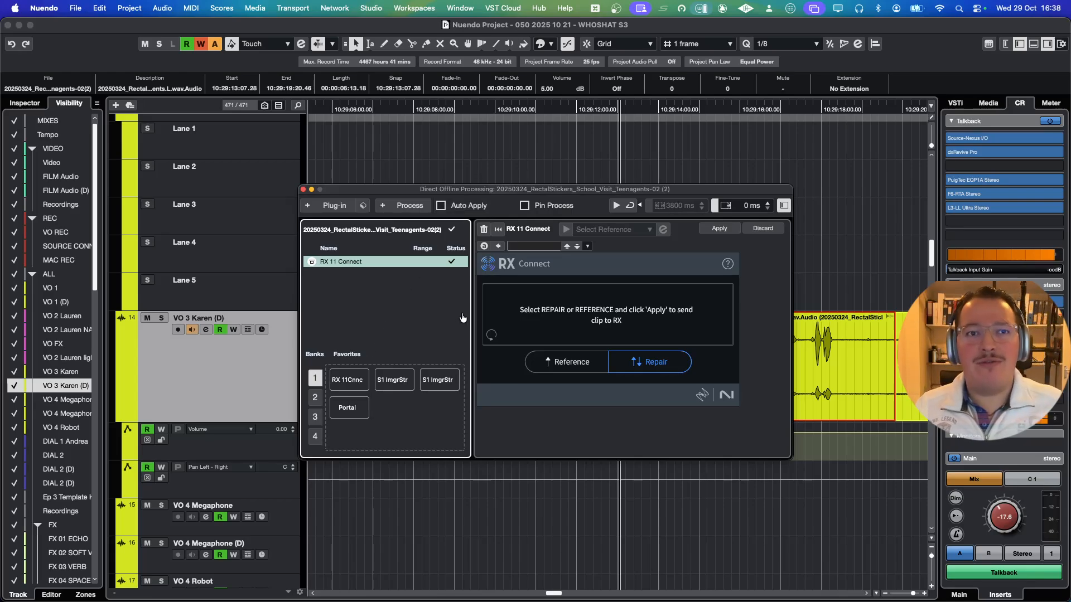
Switch to iZotope RX 11 and run Mouth De-click on the section from about 4.38 to 4.91 seconds
key(super+Tab)
click(303, 400)
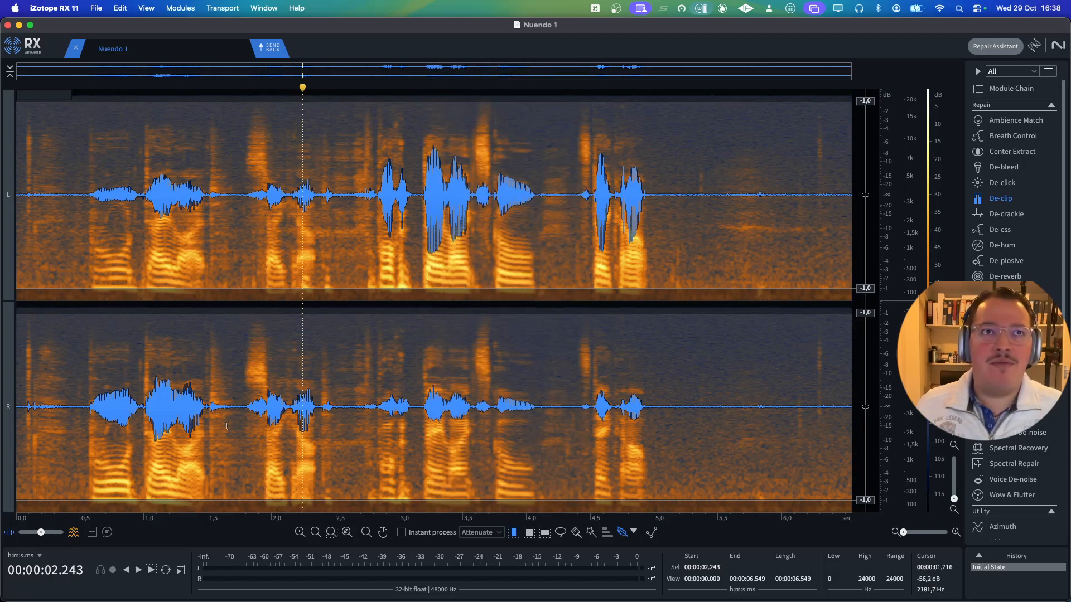
drag(364, 396, 503, 395)
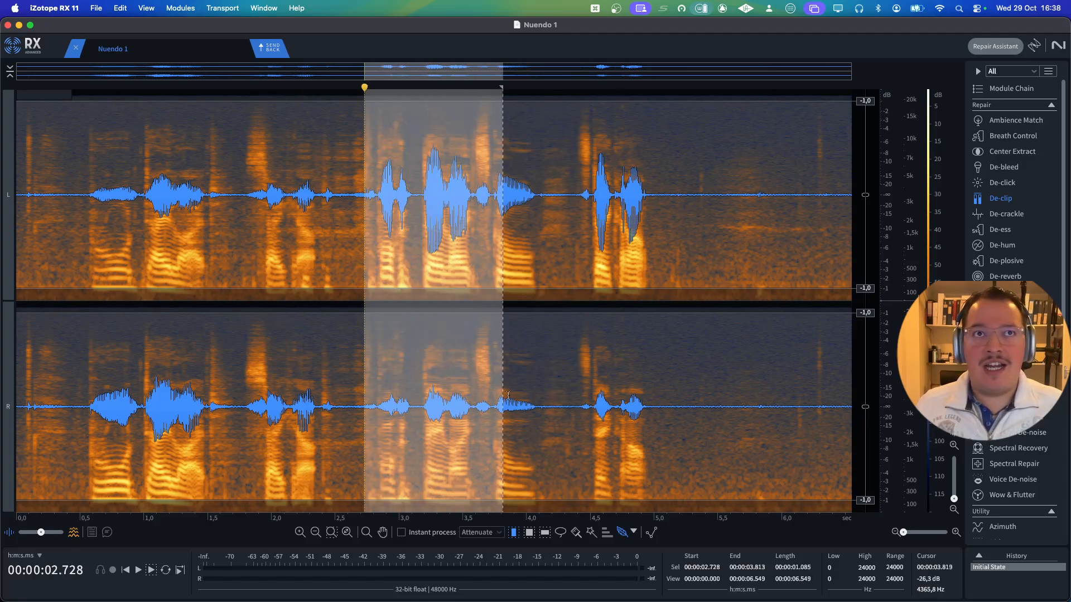
click(577, 385)
drag(575, 385, 643, 378)
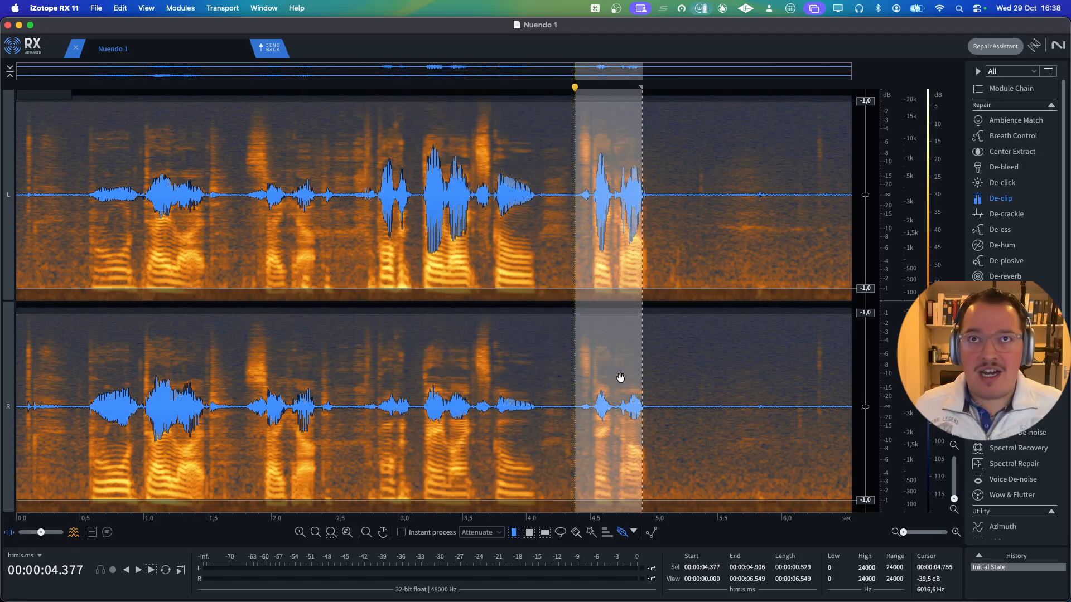
key(m)
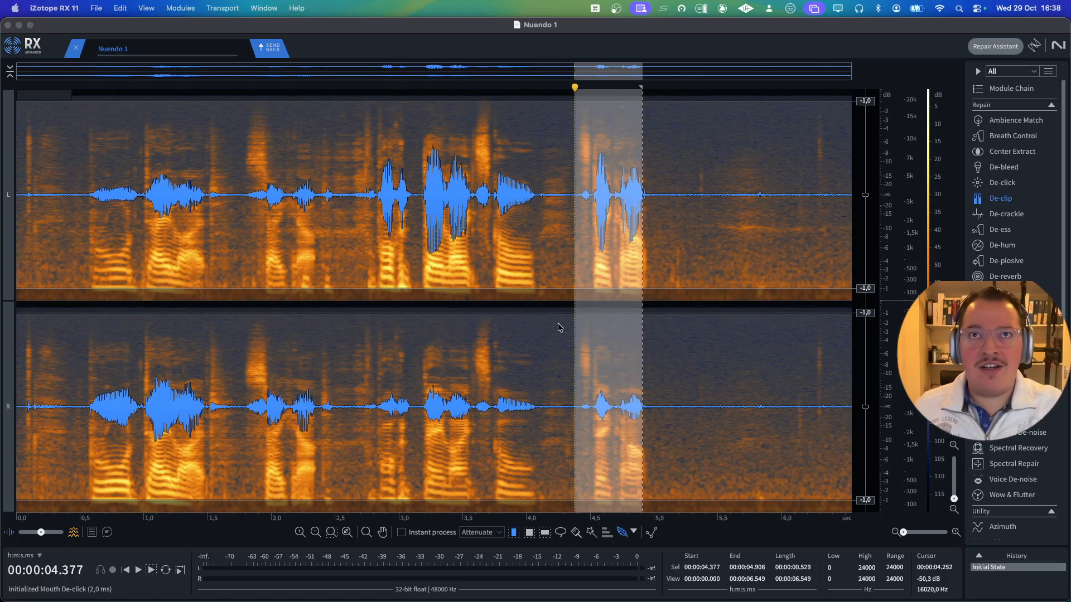
click(549, 332)
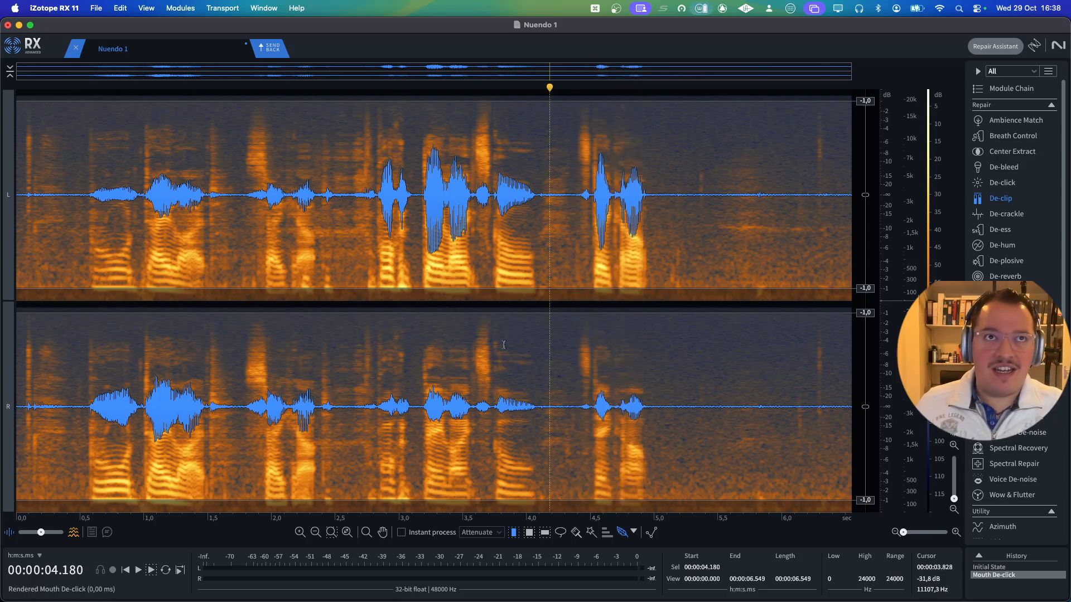
Send the repaired audio back to Nuendo and apply the changes through RX 11 Connect
click(271, 49)
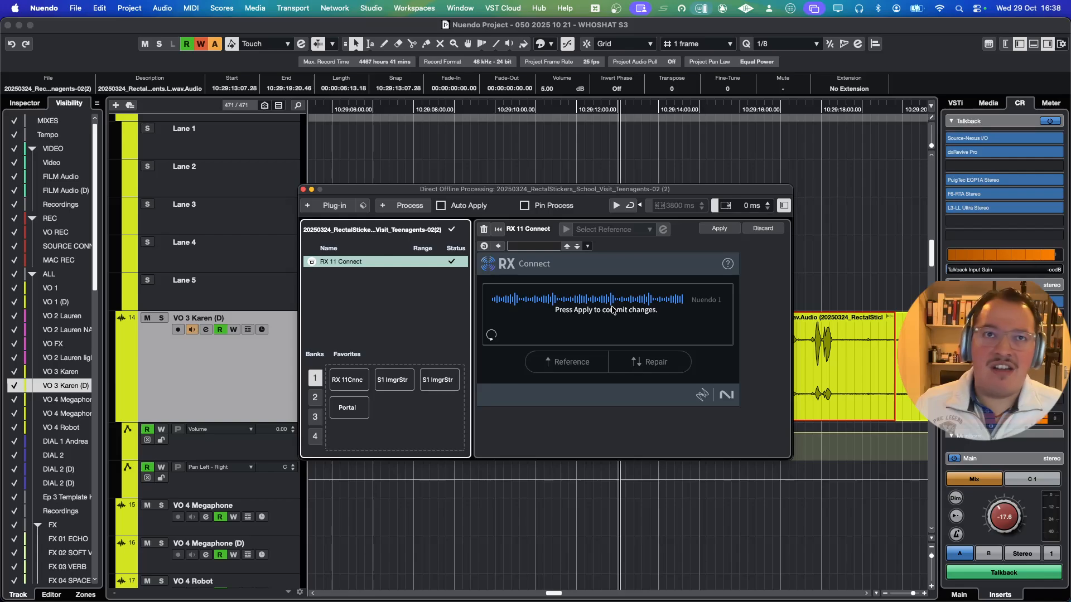
click(717, 230)
drag(673, 193, 505, 193)
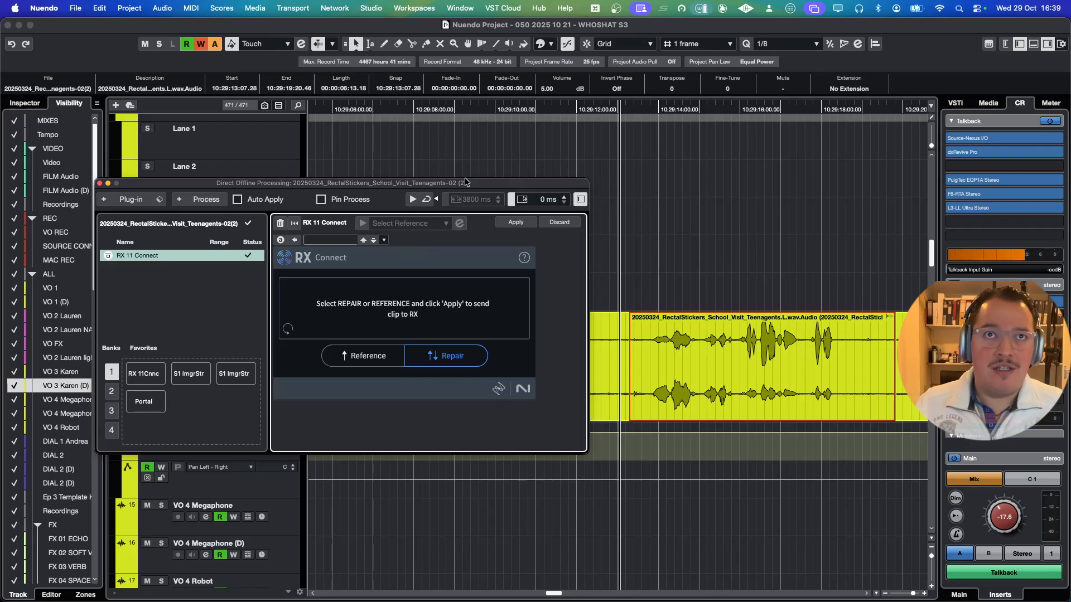
drag(469, 184, 553, 179)
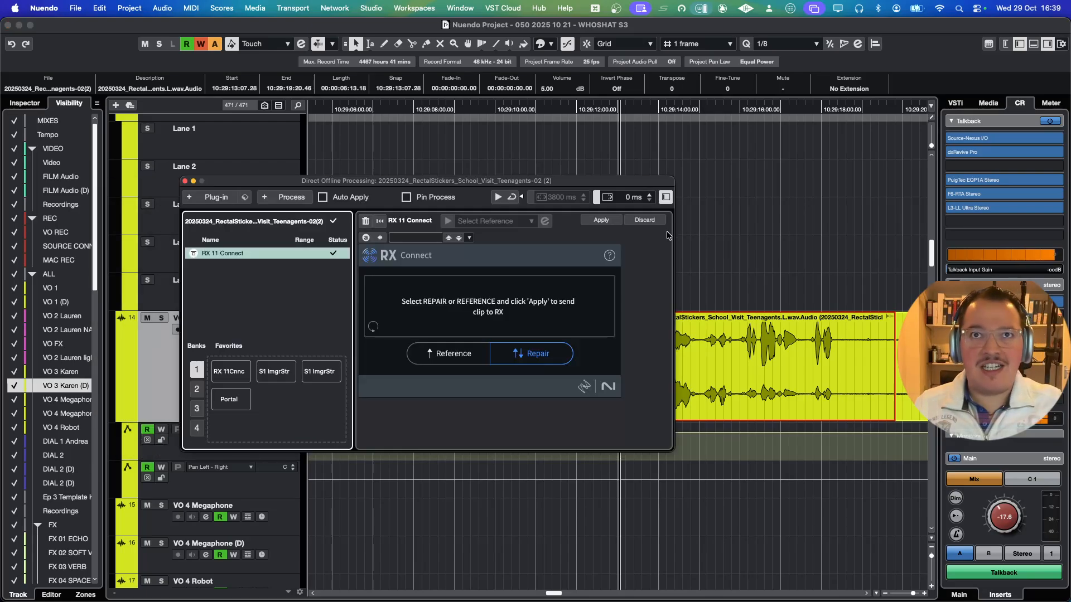
Examine the repaired clip among its neighbours on the timeline and its RX 11 Connect entry in Direct Offline Processing
key(F7)
key(g)
key(g)
key(g)
key(g)
key(g)
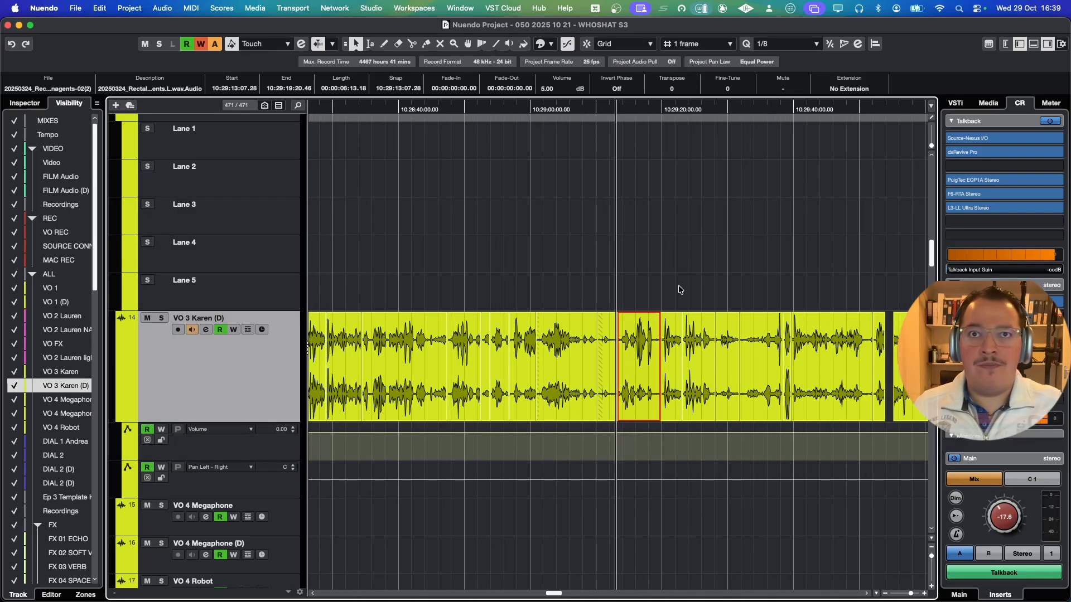
key(h)
key(h)
key(h)
key(F7)
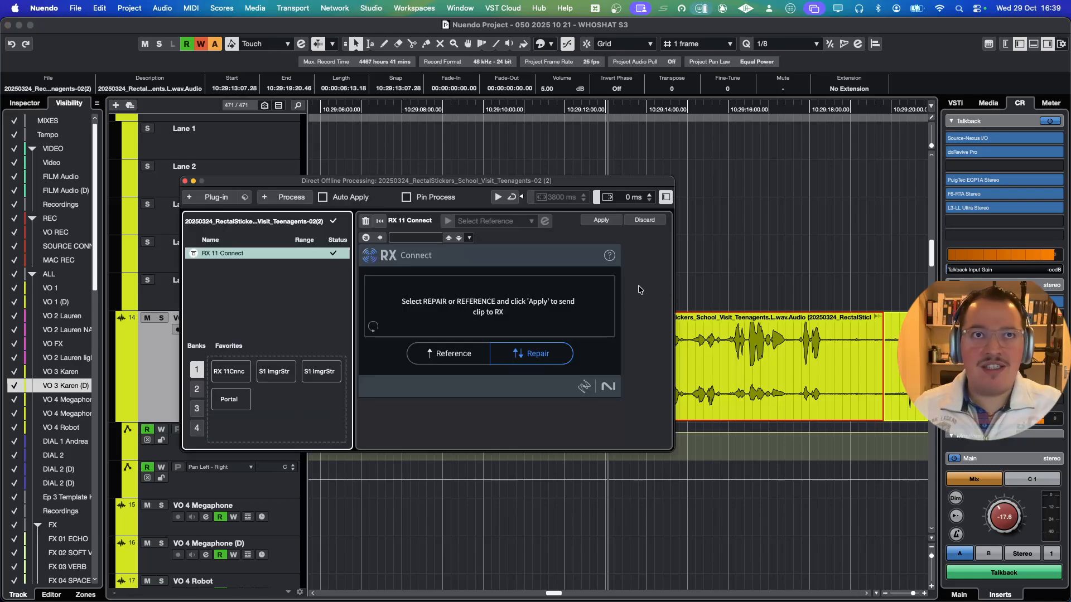
key(F7)
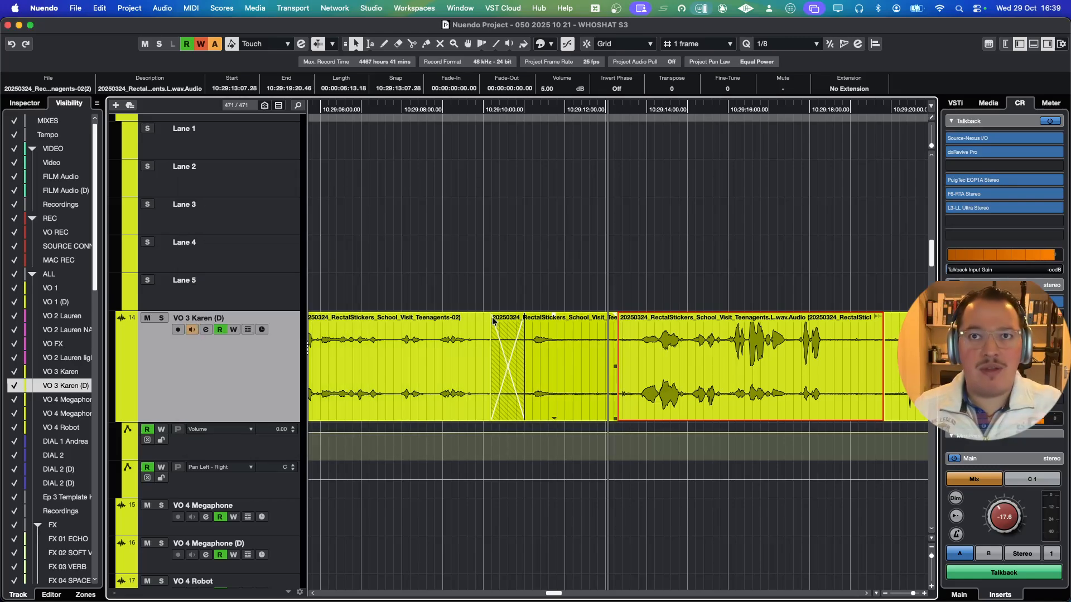
Make the selected clip's Direct Offline Processing permanent and close the processing window
key(F7)
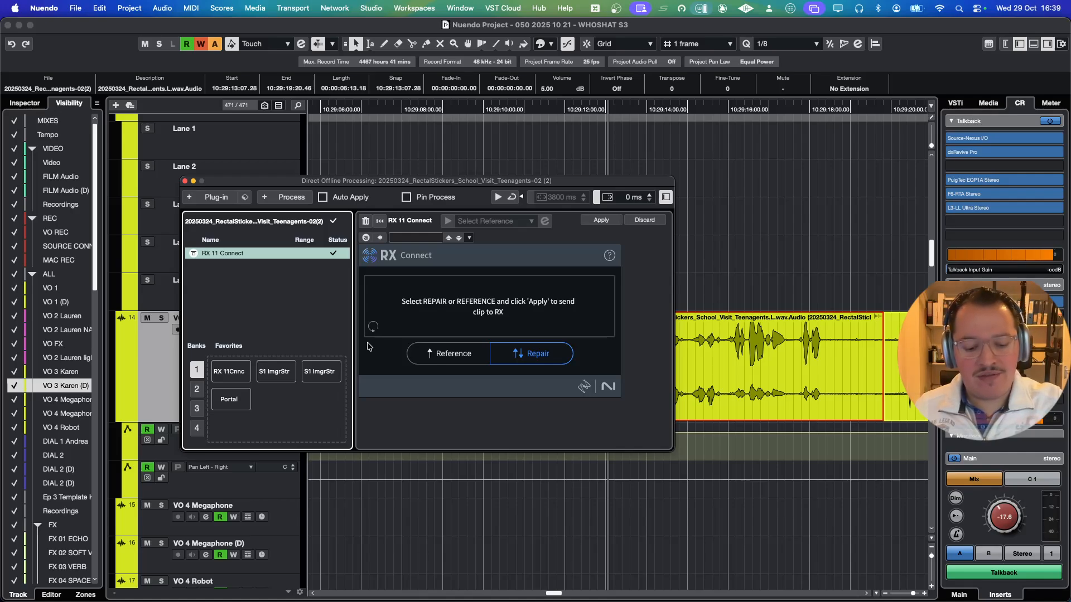
key(shift+F7)
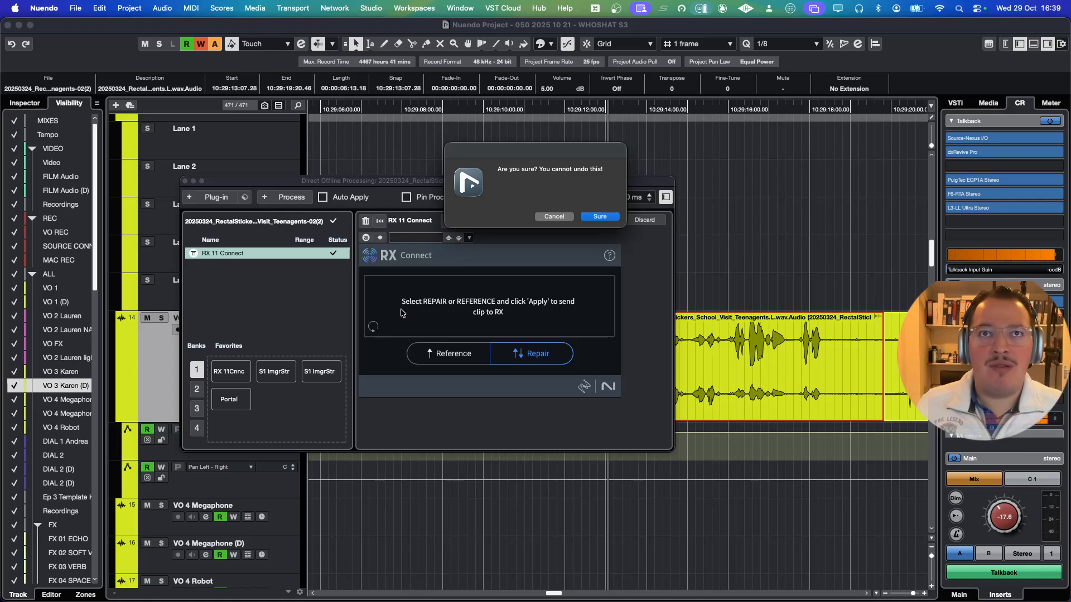
drag(508, 166, 502, 341)
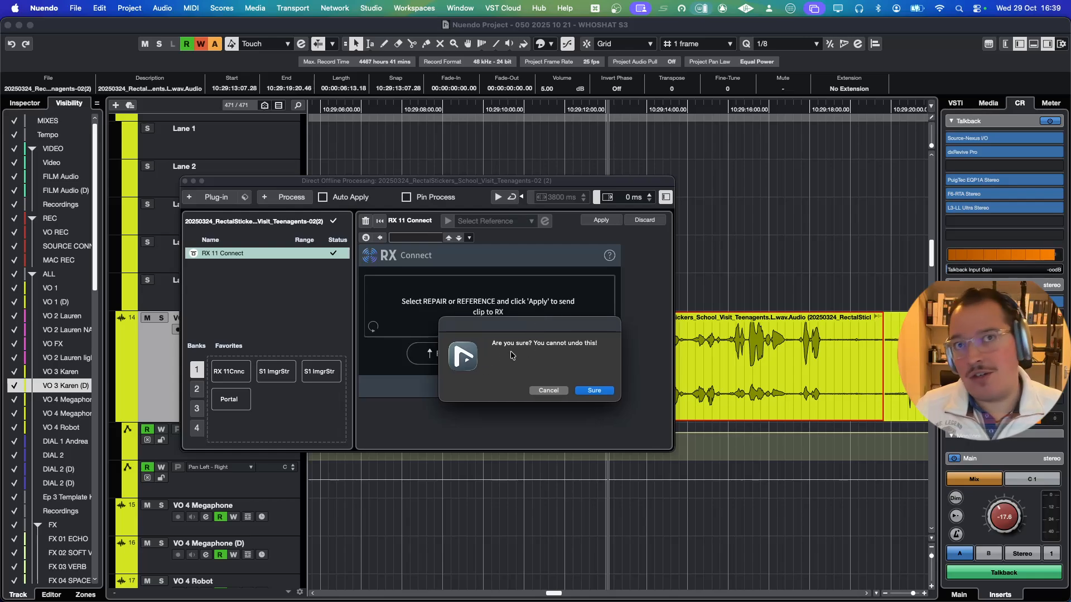
click(594, 391)
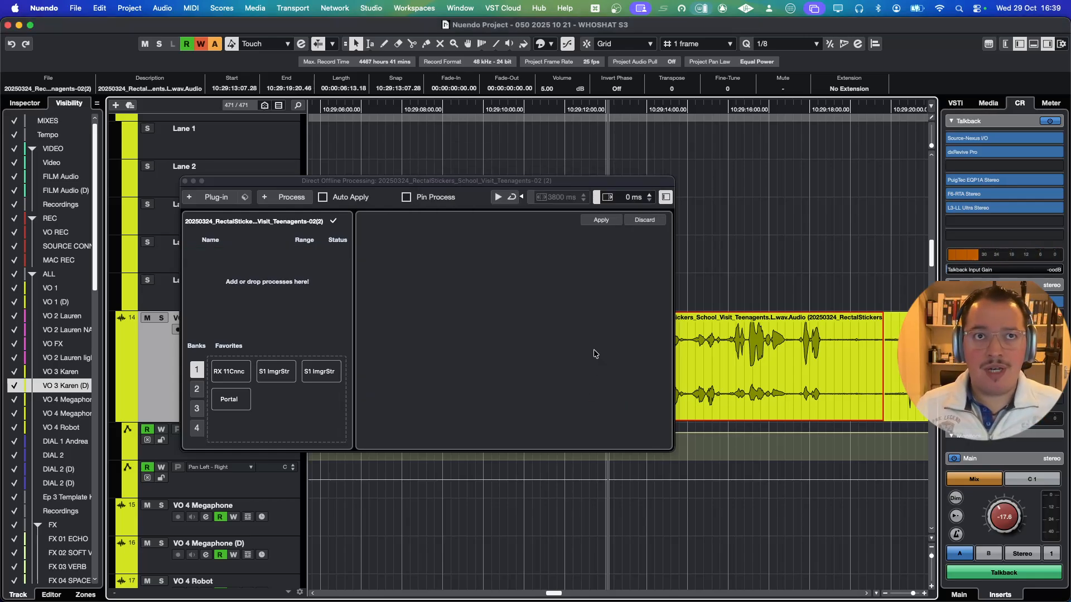
key(F7)
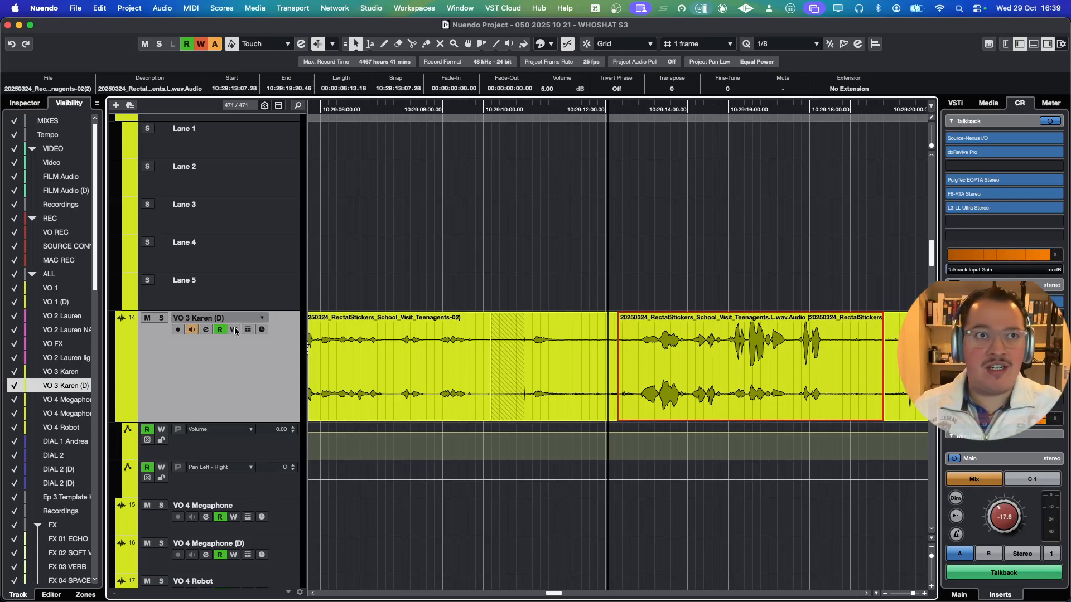
Turn off monitoring on the VO 3 Karen (D) track and play back the repaired clip
click(191, 329)
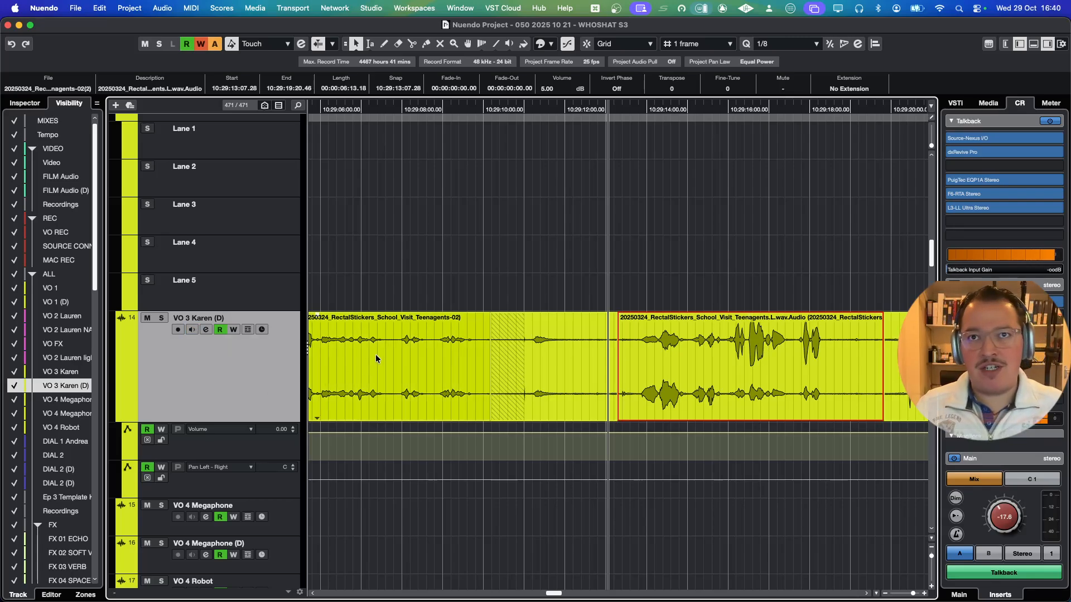
key(space)
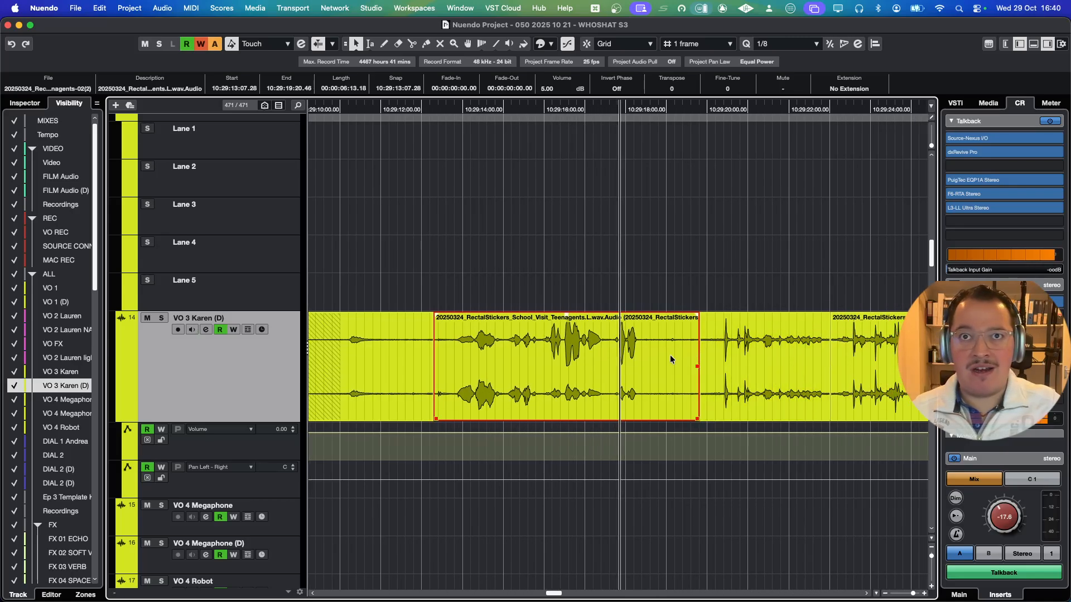
Examine the project from the repaired VO 3 Karen (D) clip out to the full episode and all its tracks
key(KP_Subtract)
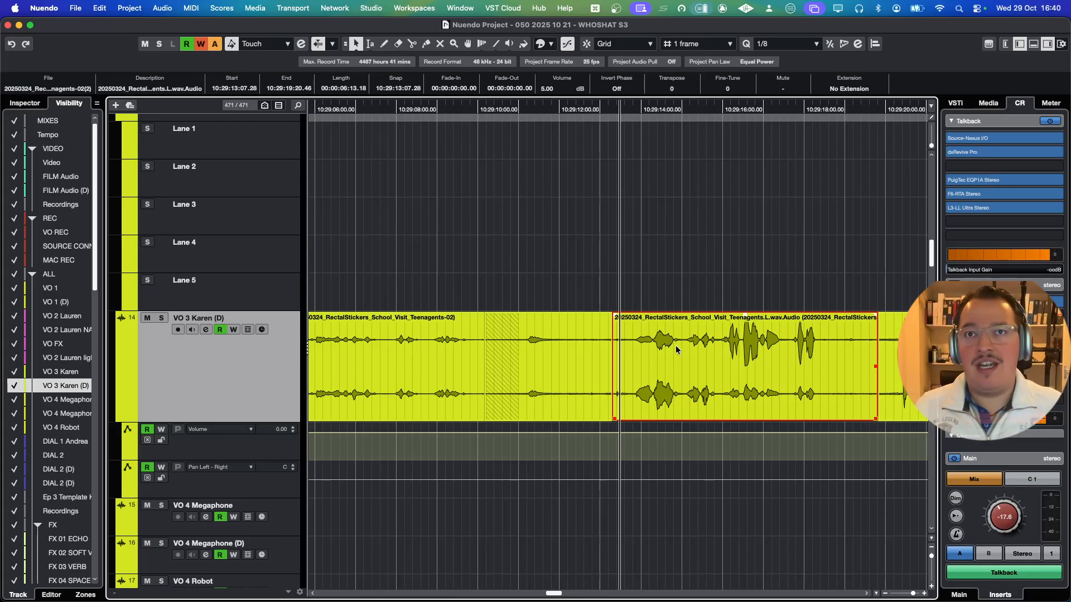
key(g)
key(g)
key(g)
key(g)
key(g)
key(g)
key(g)
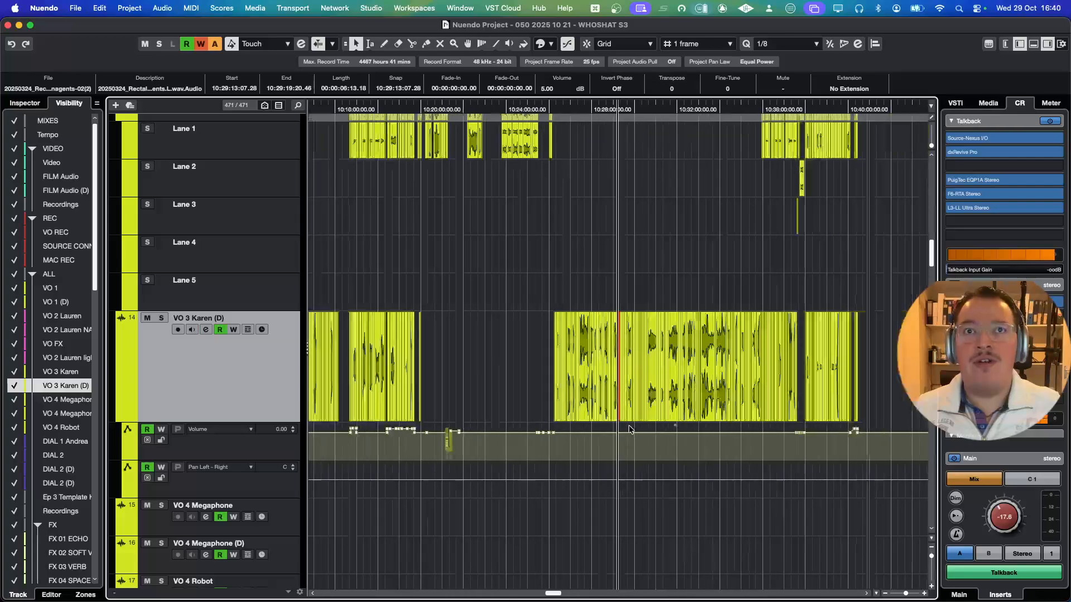
key(g)
key(g)
key(g)
key(shift+g)
key(h)
scroll(660, 358, up, 10)
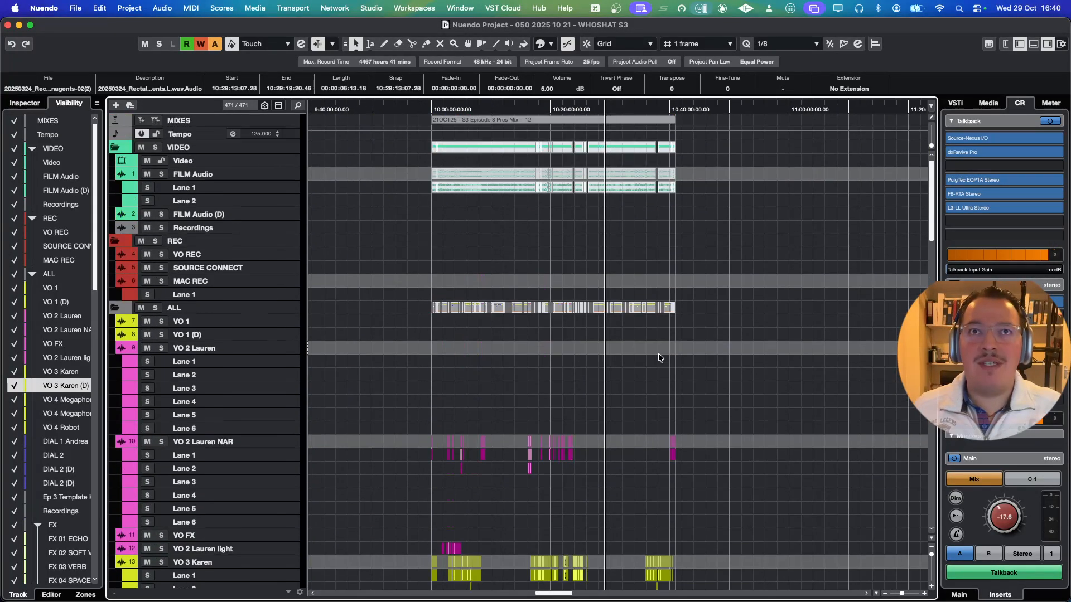
scroll(658, 357, down, 20)
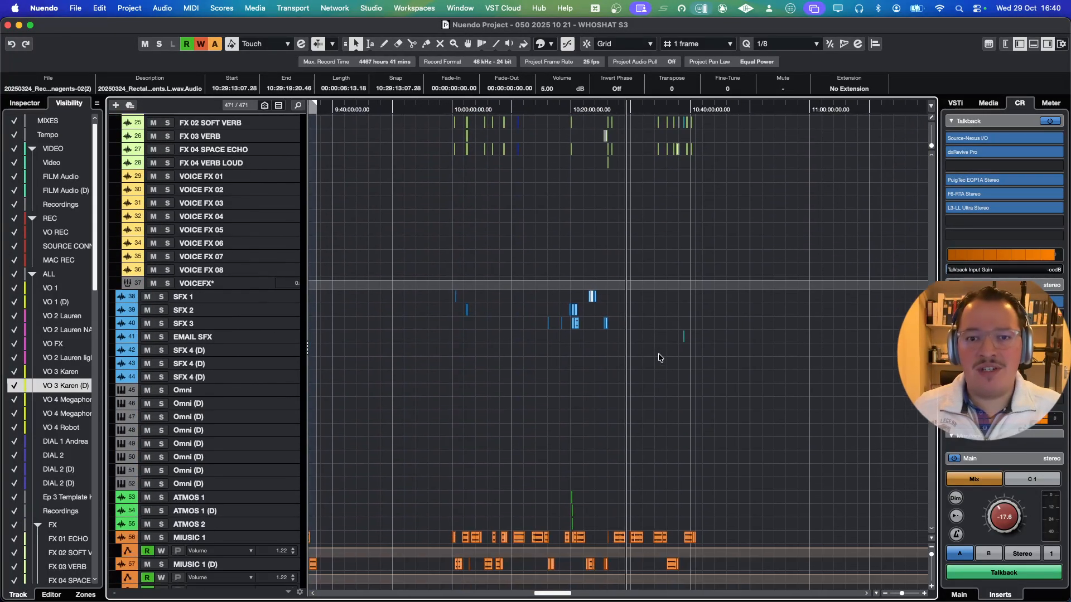
scroll(658, 358, down, 15)
scroll(659, 358, up, 20)
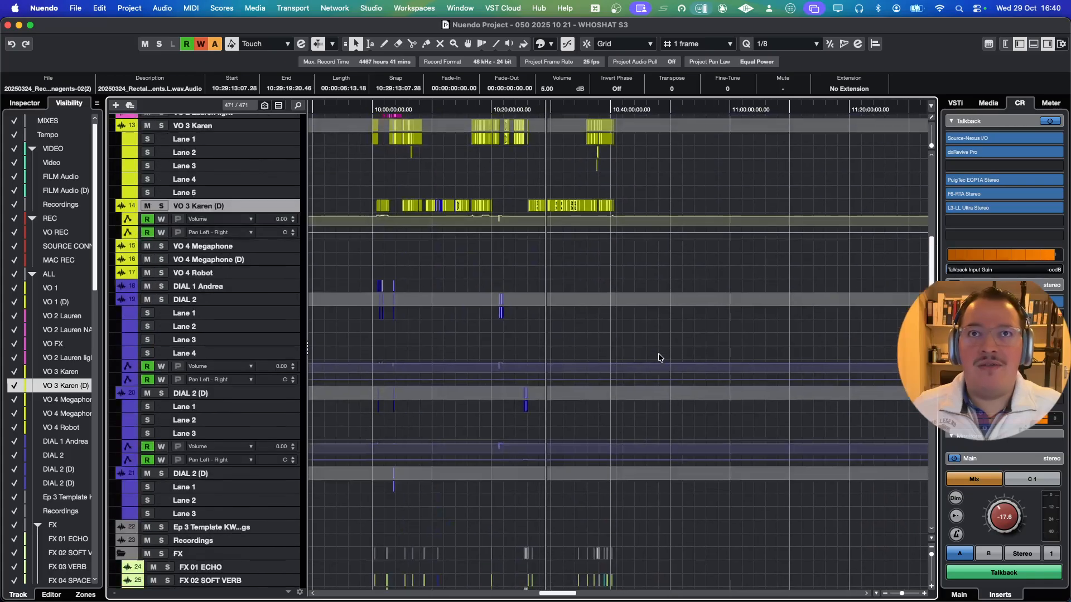
scroll(658, 353, up, 15)
Examine the entire project timeline with all the episodes laid out across the video, voice-over and other tracks
key(h)
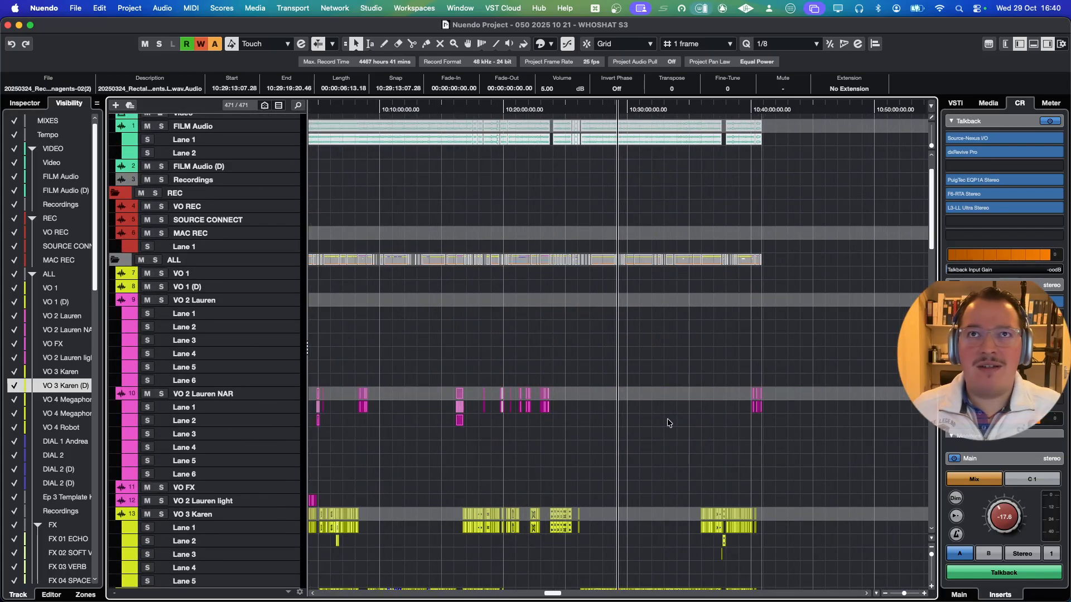
key(g)
key(g)
key(g)
key(g)
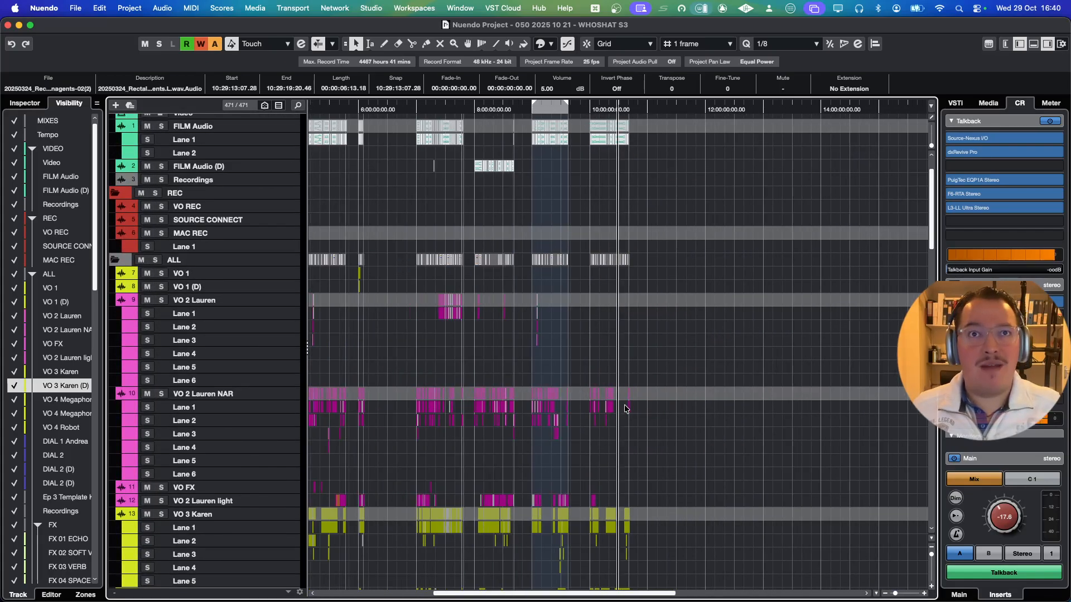
key(shift+f)
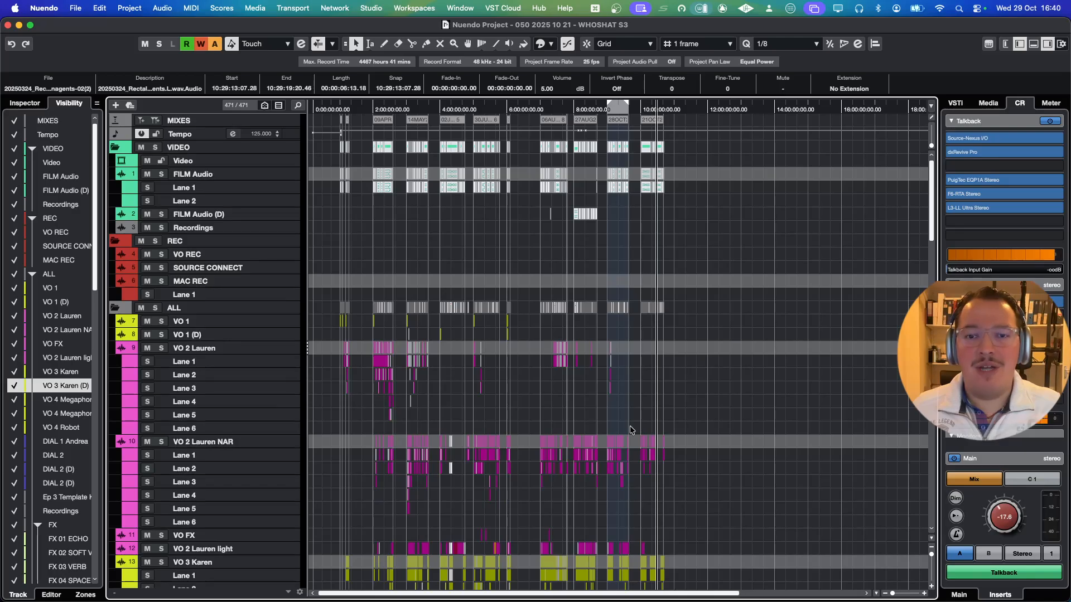
key(h)
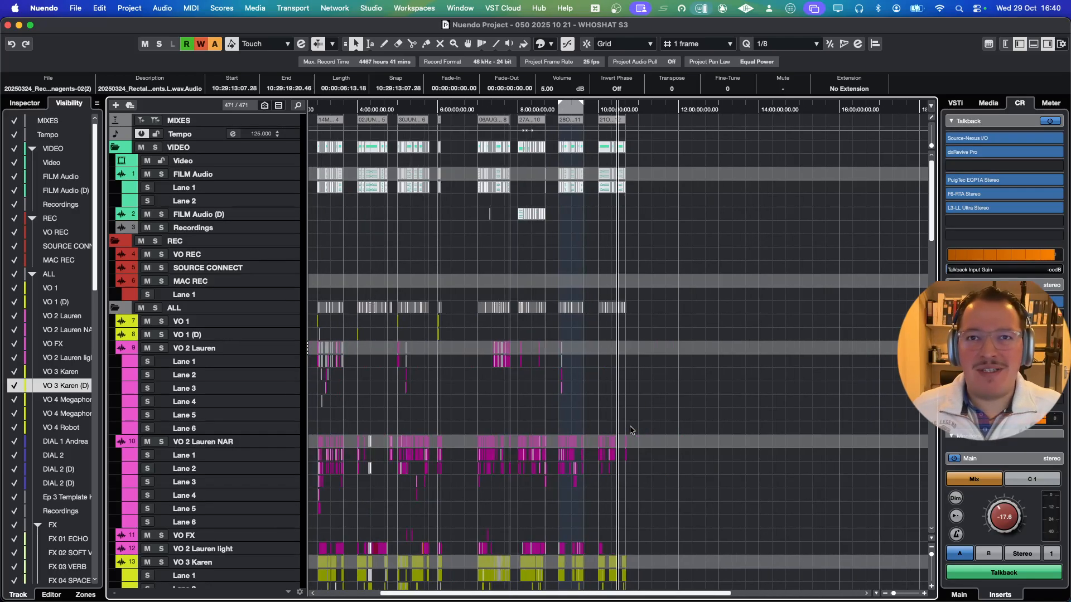
Return to the repaired clip on VO 3 Karen (D), increase that track's height, and clear the clip selection
key(h)
key(h)
key(h)
key(h)
key(h)
key(h)
key(h)
scroll(630, 430, down, 1)
scroll(629, 452, down, 8)
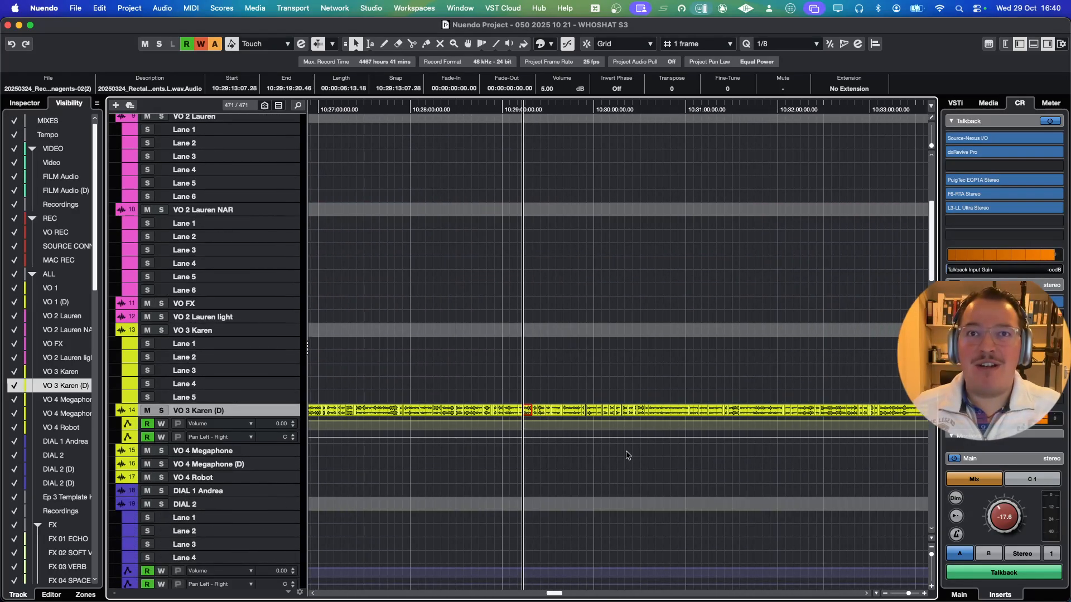
drag(598, 369, 539, 414)
key(alt+Down)
key(alt+Down)
key(alt+Down)
key(alt+Down)
key(alt+Down)
key(alt+Down)
key(alt+Down)
key(alt+Down)
click(575, 387)
key(h)
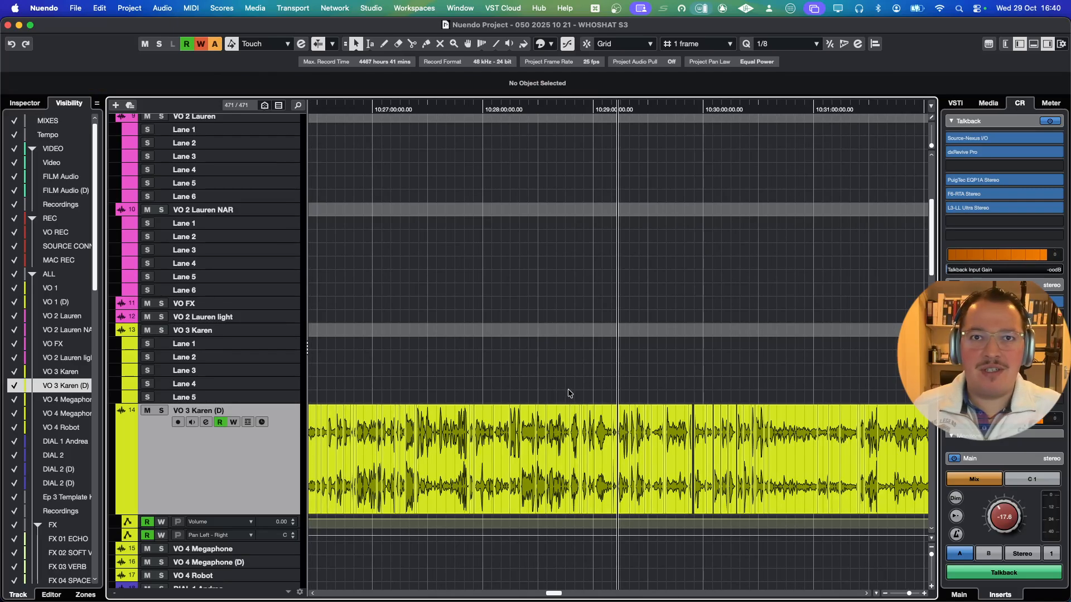
key(h)
key(h)
key(h)
key(h)
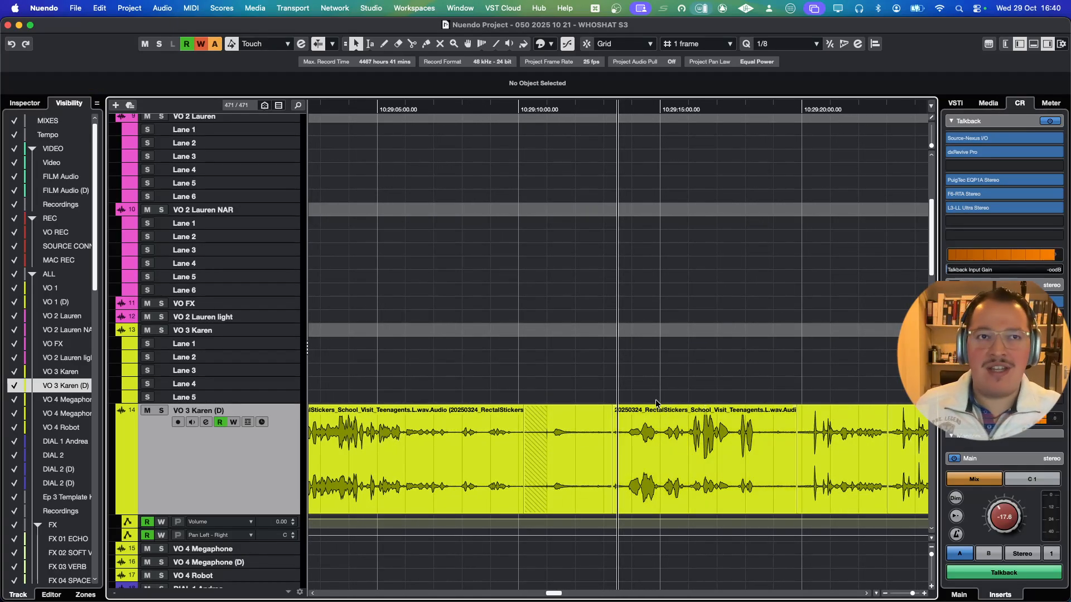
Switch to Keyboard Maestro and look through the Send to RX11, R11 to Nuendo and Press Apply macros in the Nuendo group
key(super+Tab)
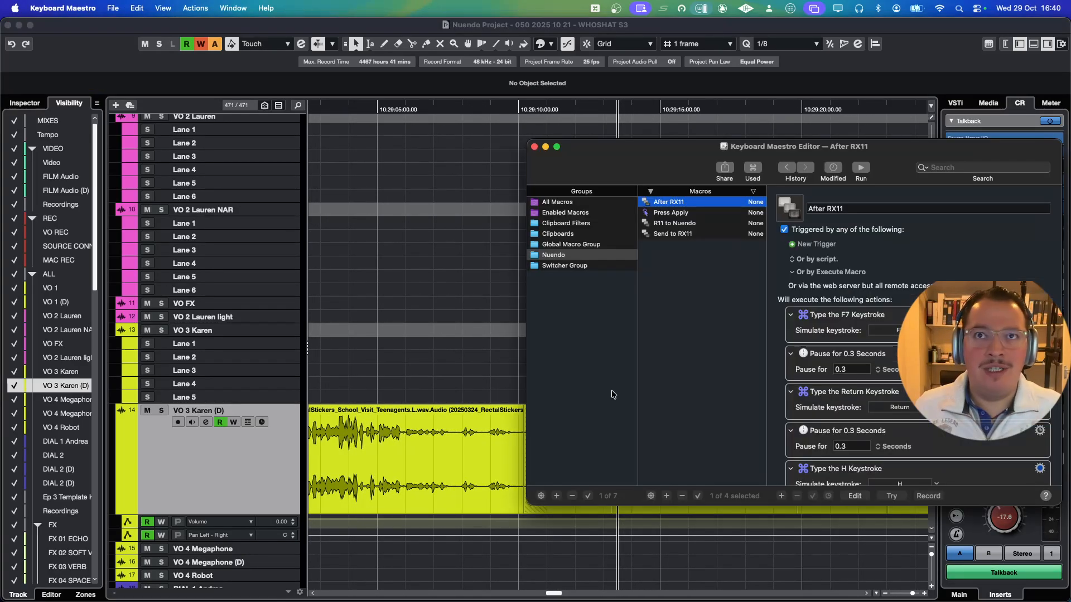
key(super+Tab)
key(super+Tab)
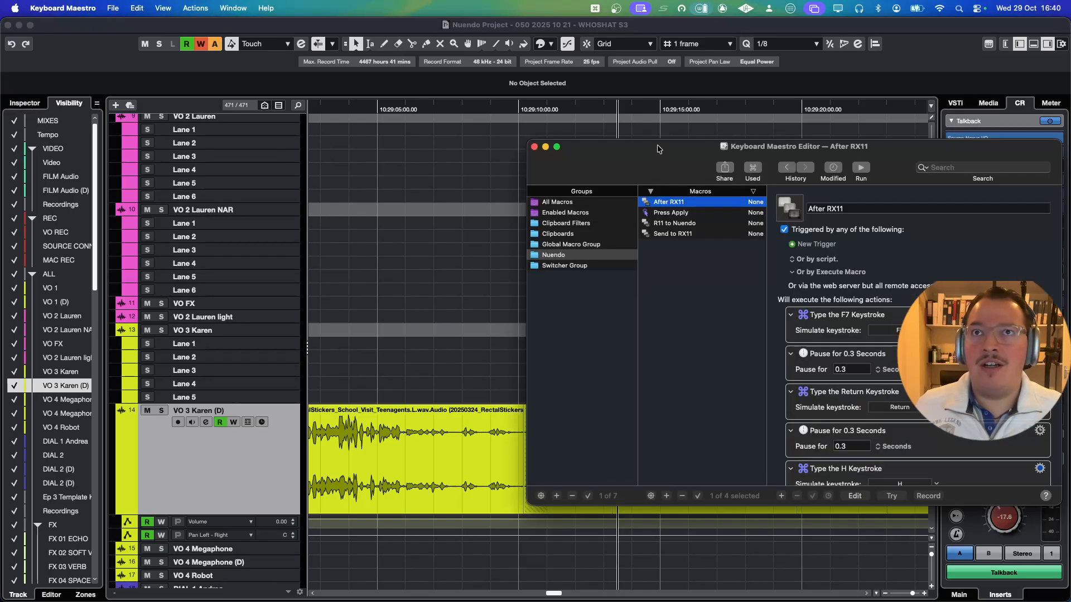
drag(685, 152, 481, 145)
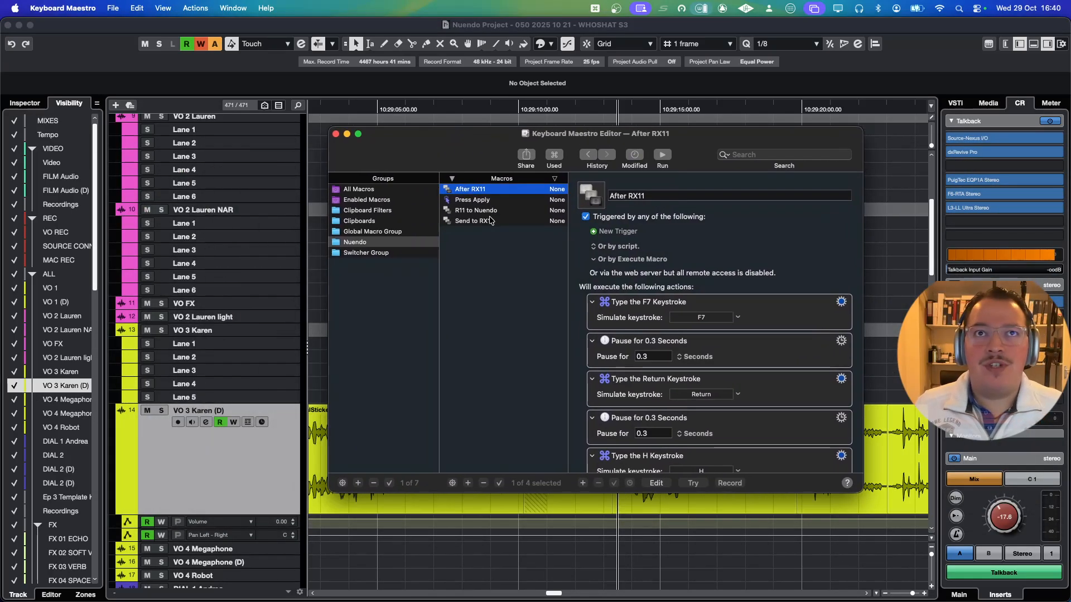
click(491, 221)
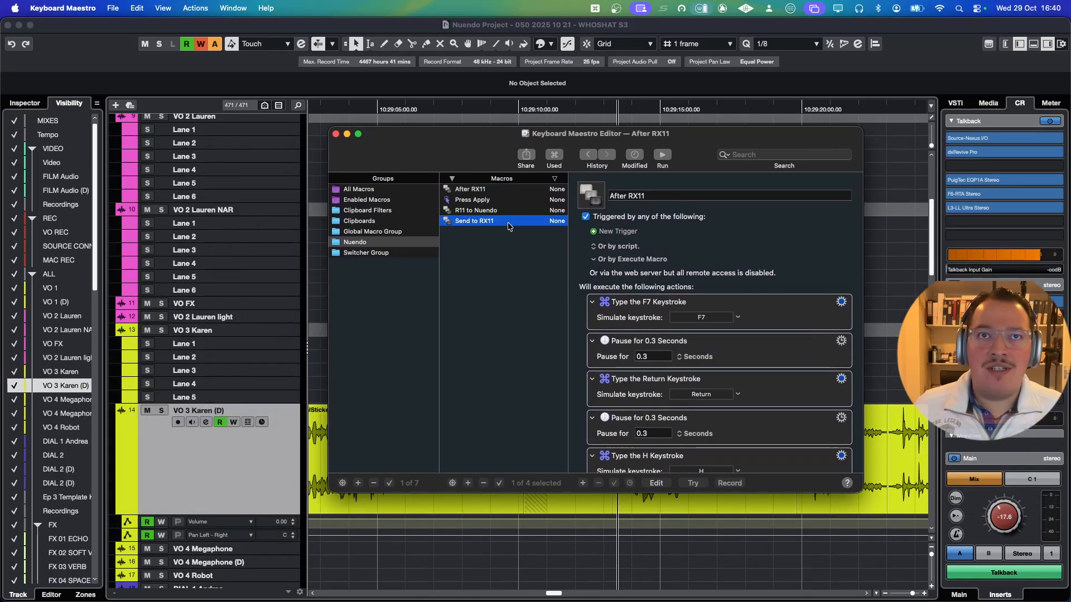
click(496, 211)
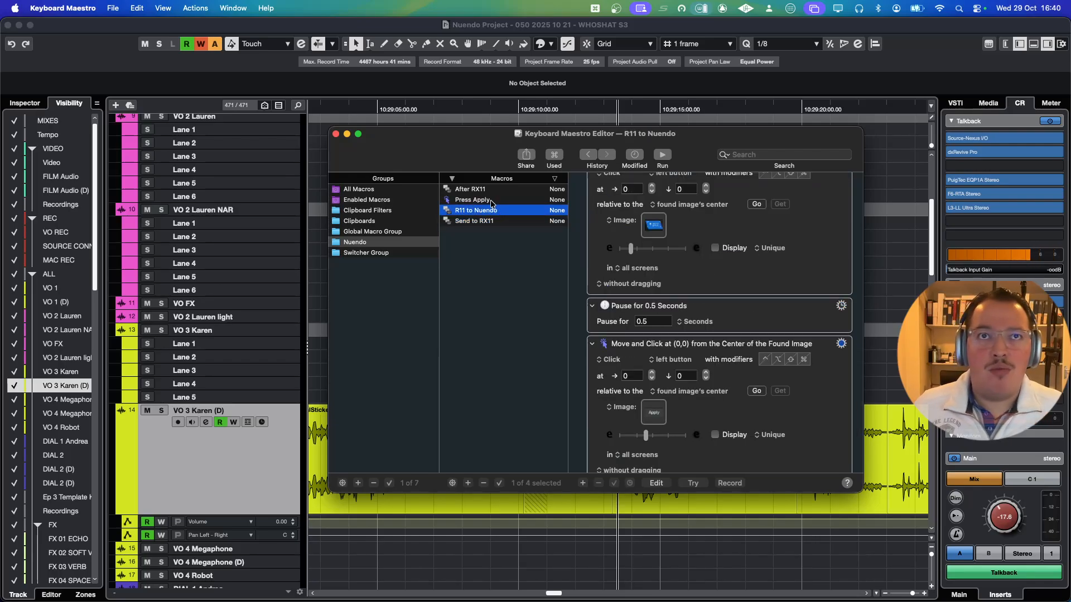
click(492, 201)
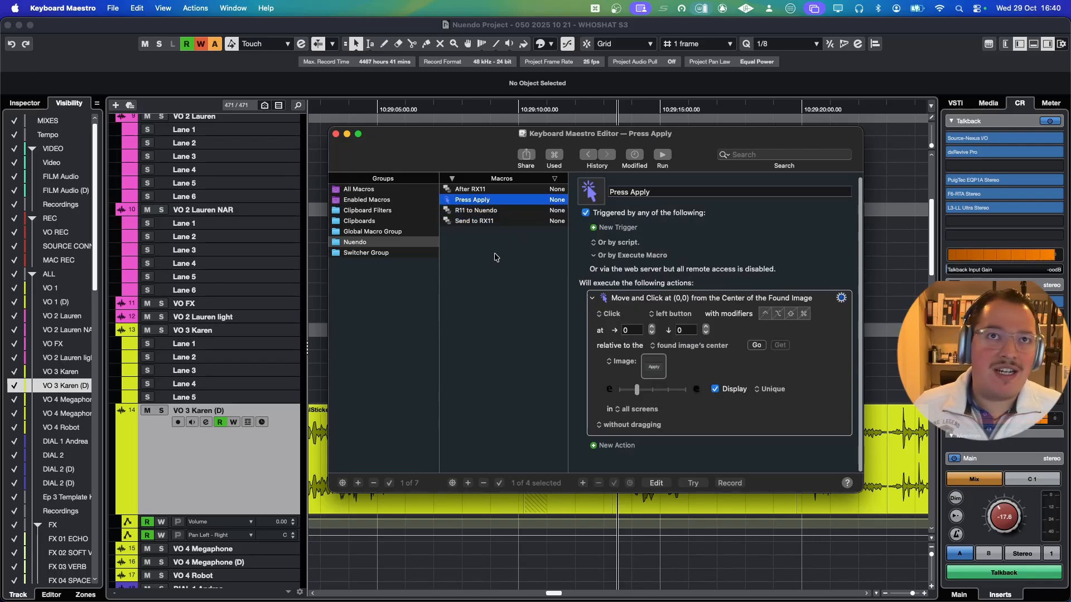
Examine the keystroke and pause actions of the After RX11 macro
click(485, 190)
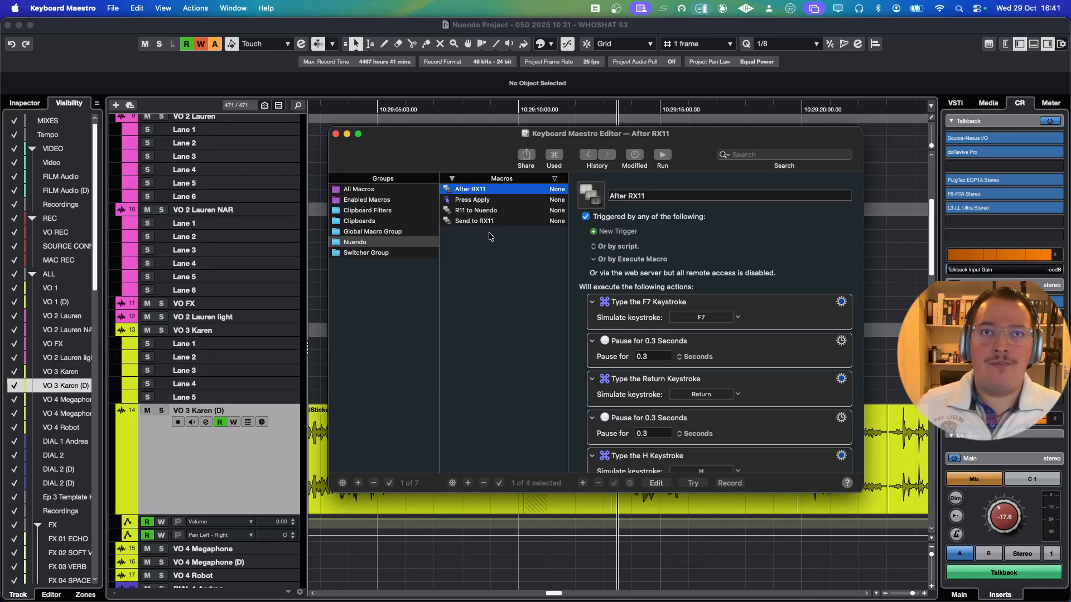
scroll(697, 396, down, 5)
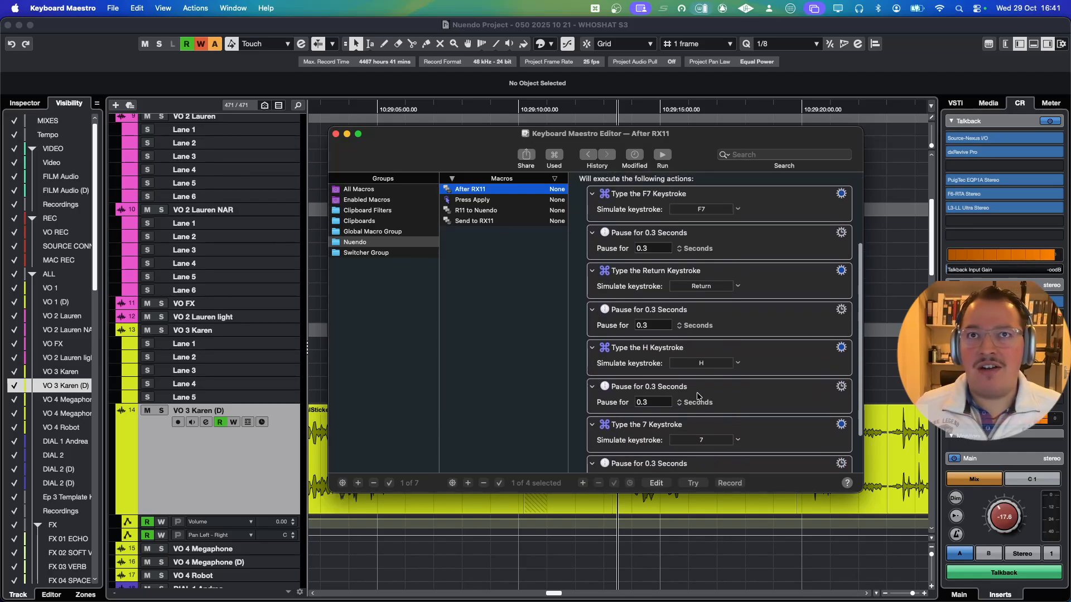
scroll(697, 396, up, 3)
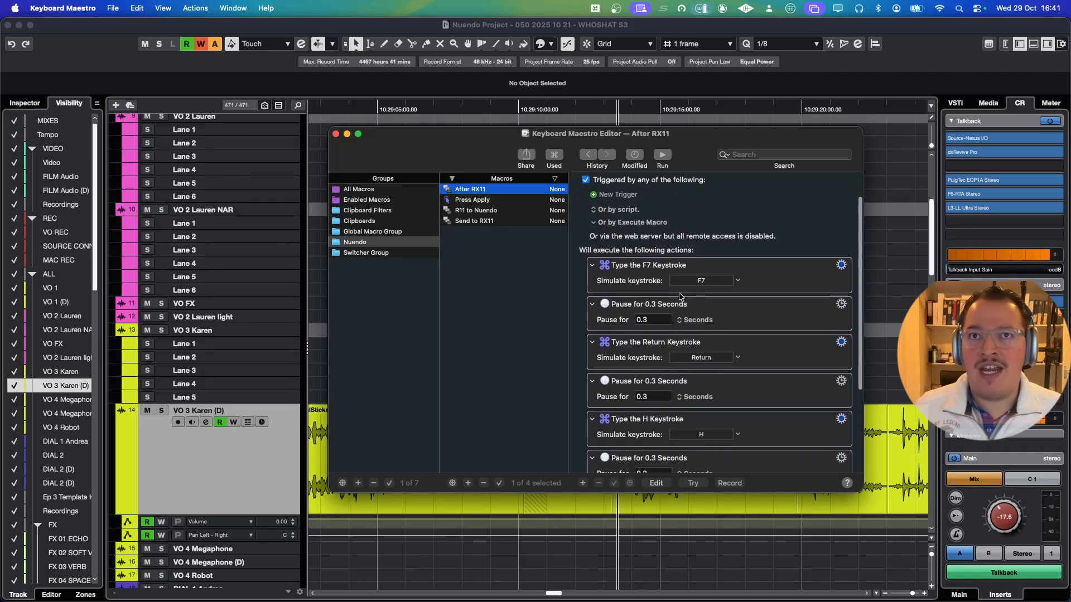
scroll(678, 312, down, 3)
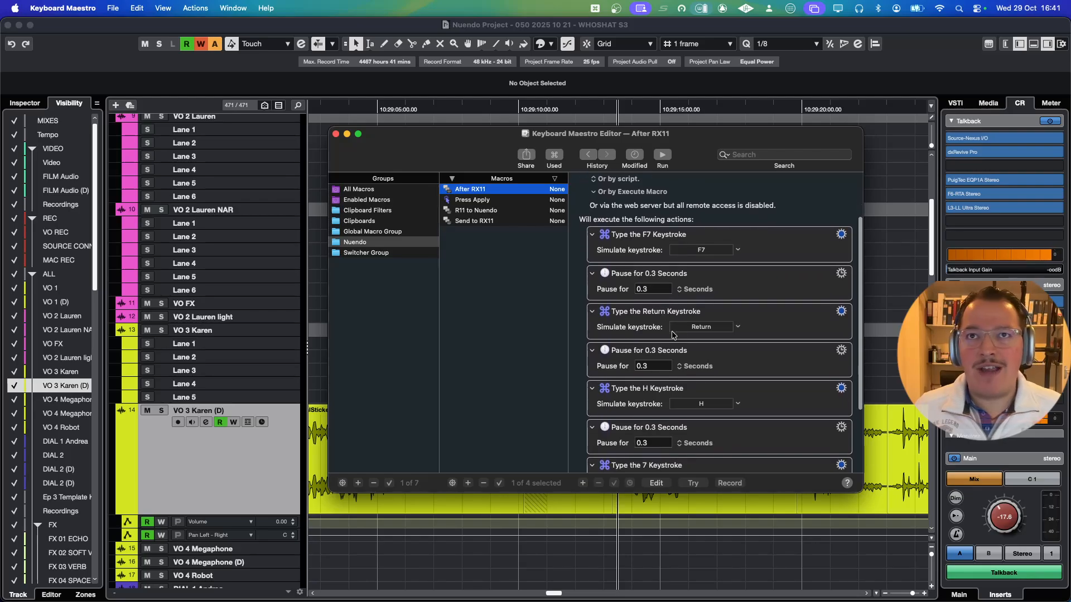
scroll(673, 335, down, 2)
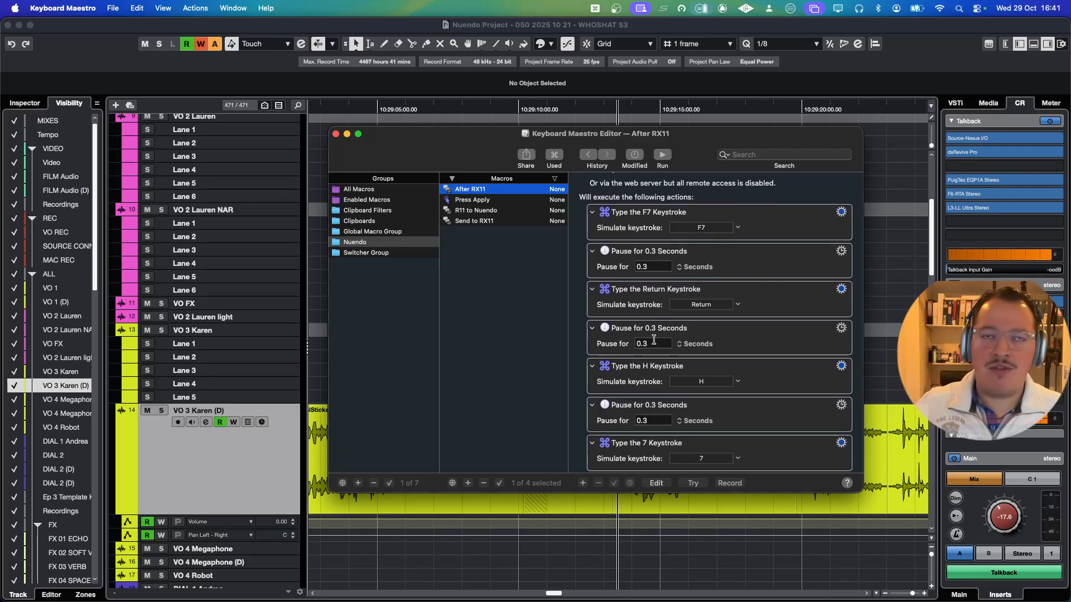
Open the Send to RX11 macro and review its trigger settings and action sequence
click(493, 222)
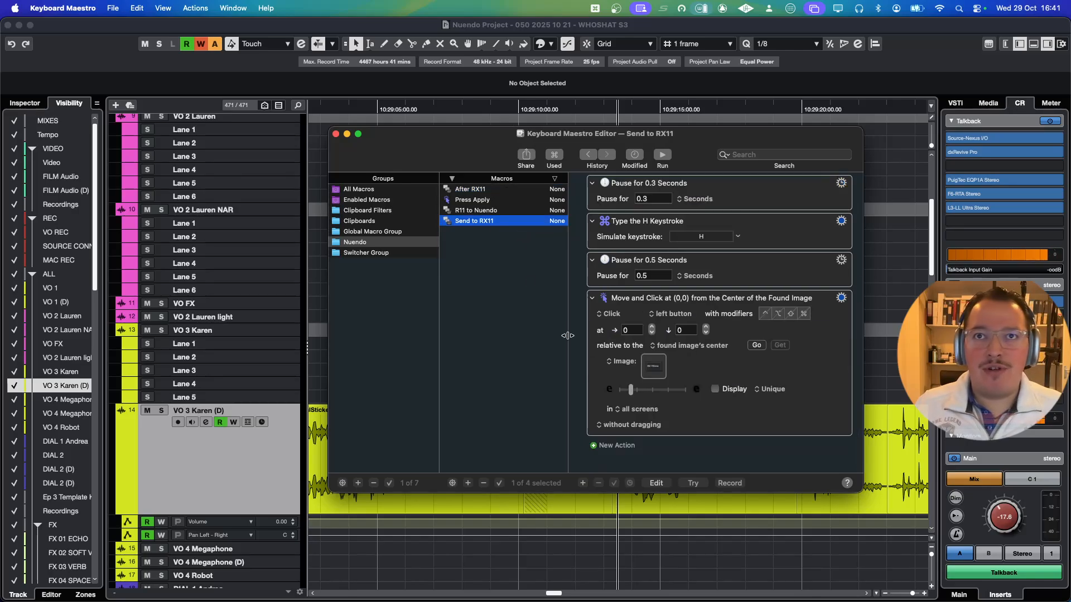
scroll(650, 337, up, 5)
scroll(620, 313, up, 3)
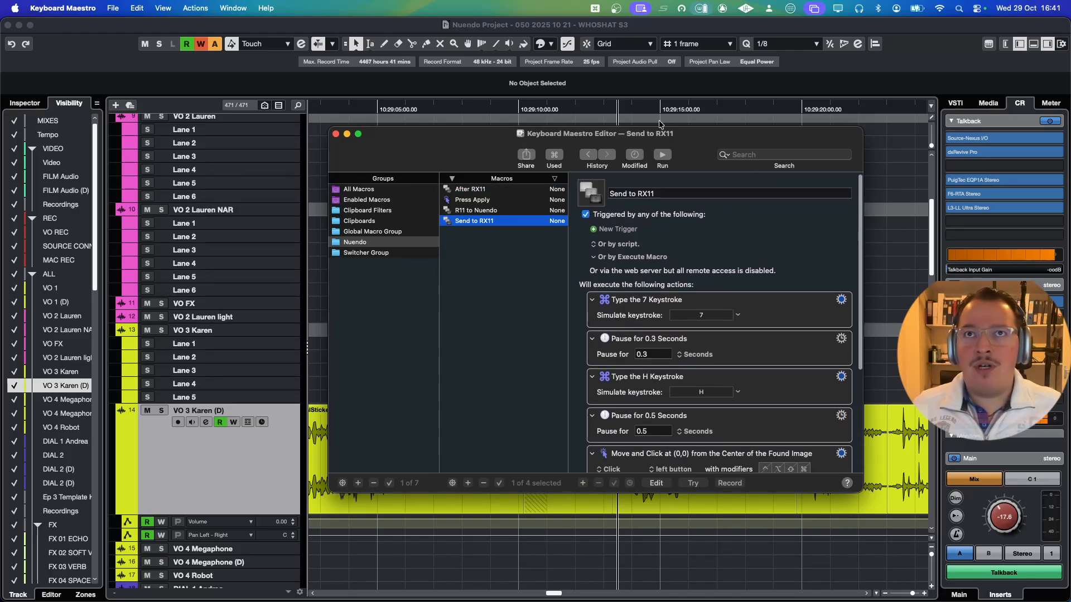
drag(661, 133, 679, 156)
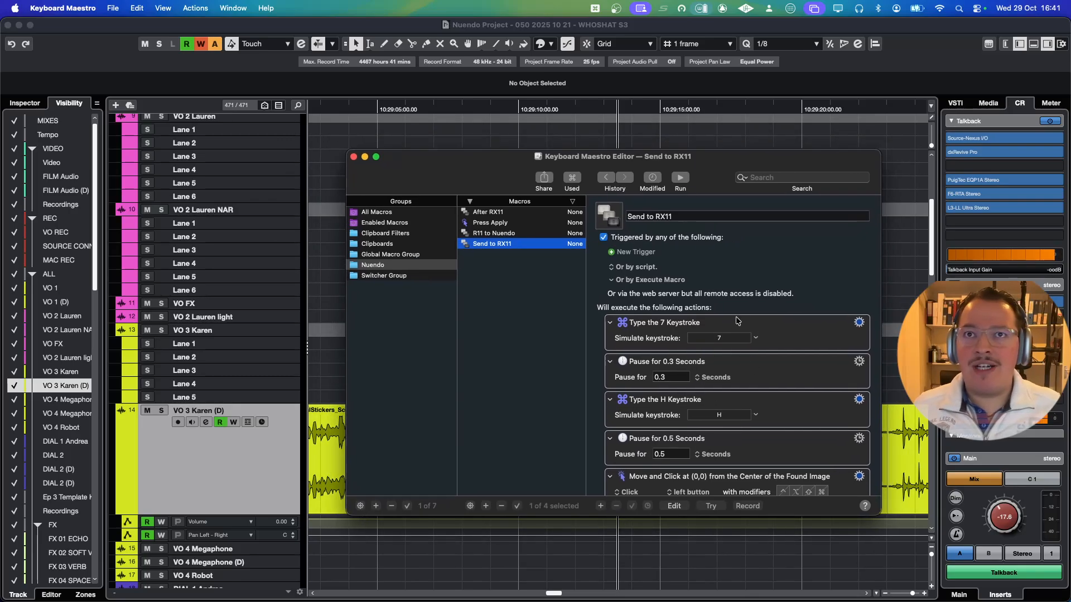
Switch back to Nuendo, select the repaired clip, and toggle monitoring on VO 3 Karen (D) repeatedly, leaving it on
key(super+Tab)
click(724, 434)
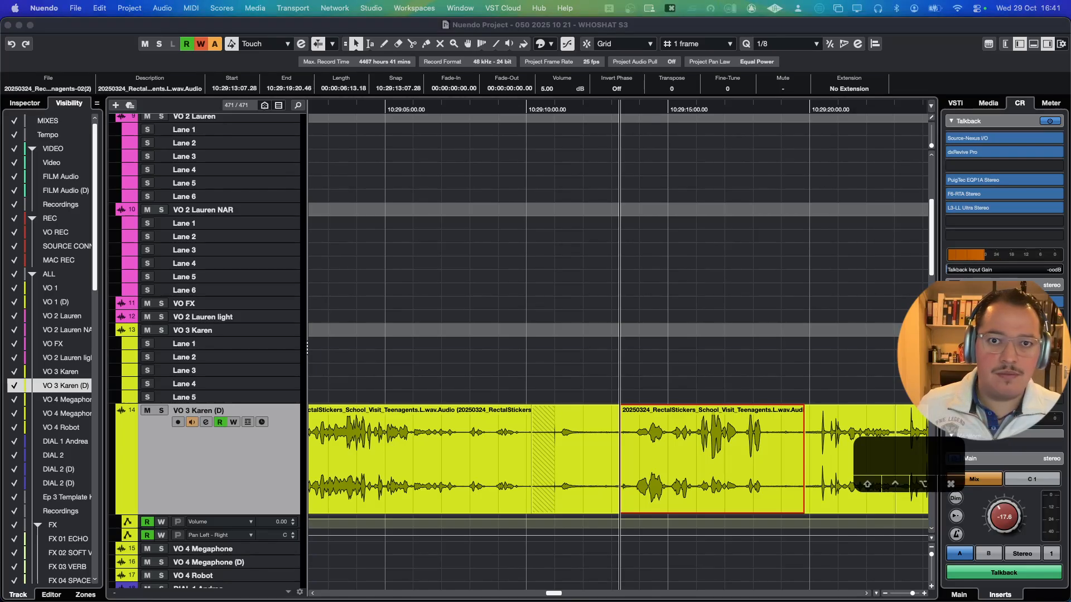
drag(916, 466, 818, 338)
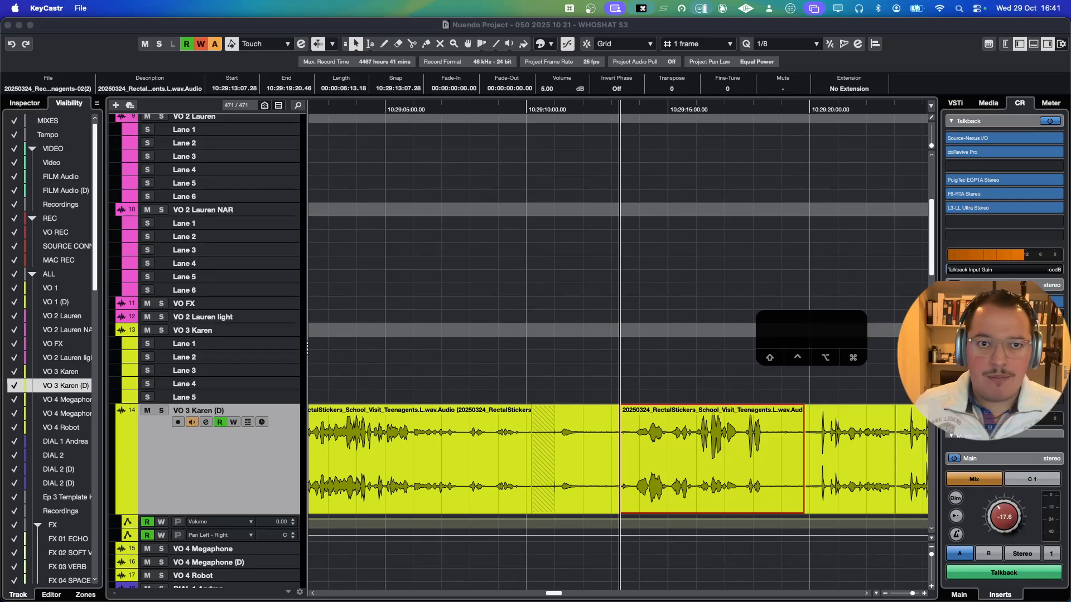
drag(803, 338, 771, 346)
click(687, 478)
key(7)
key(7)
key(7)
key(7)
key(7)
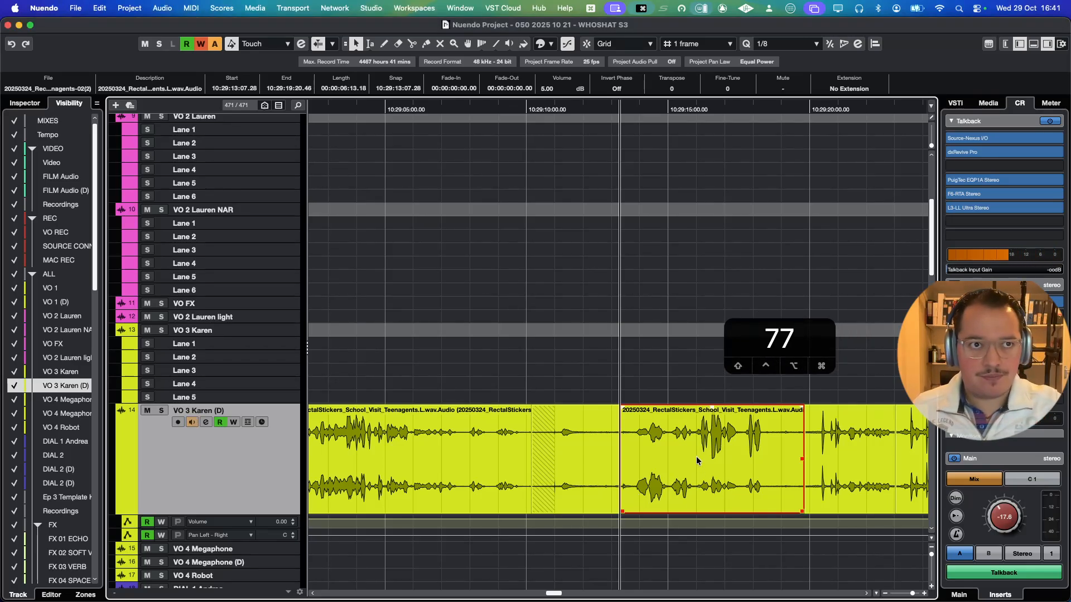
key(7)
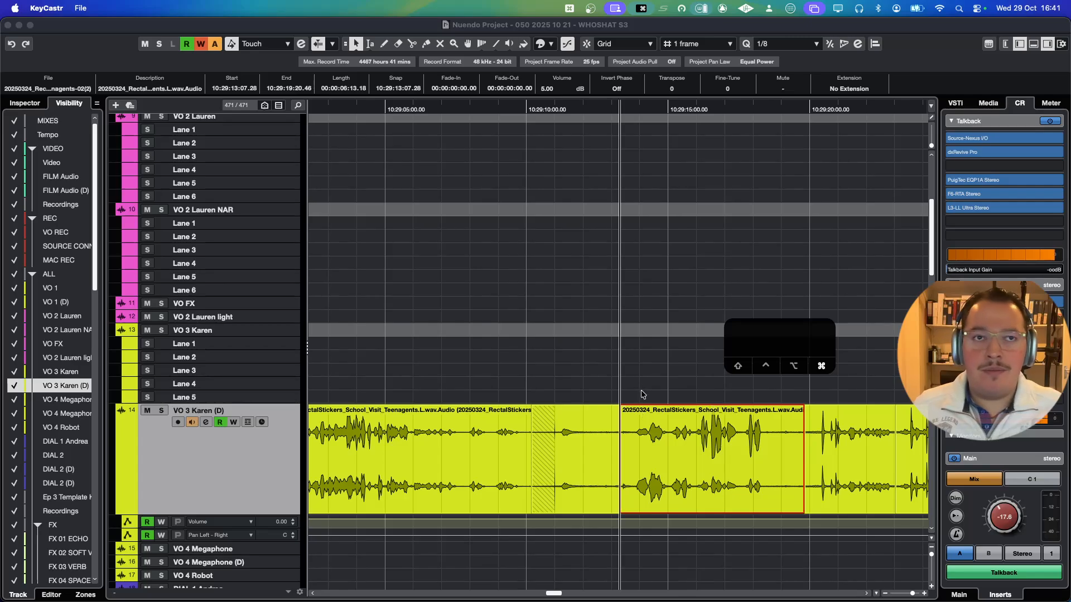
Return to Keyboard Maestro and examine how the Send to RX11 macro chains its keystrokes, pauses and found-image click
key(super+Tab)
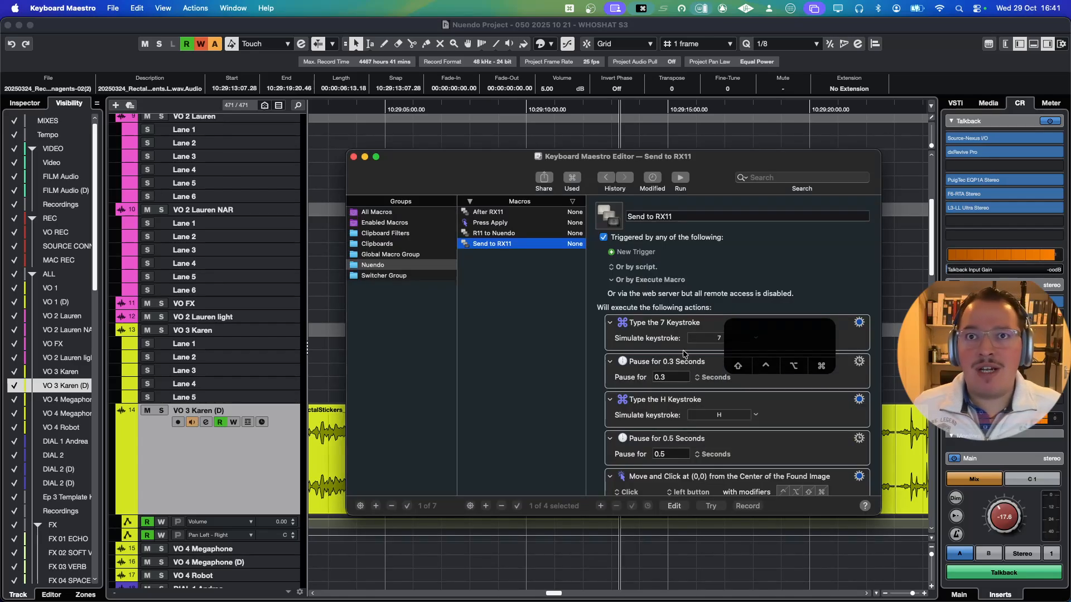
drag(763, 341, 860, 267)
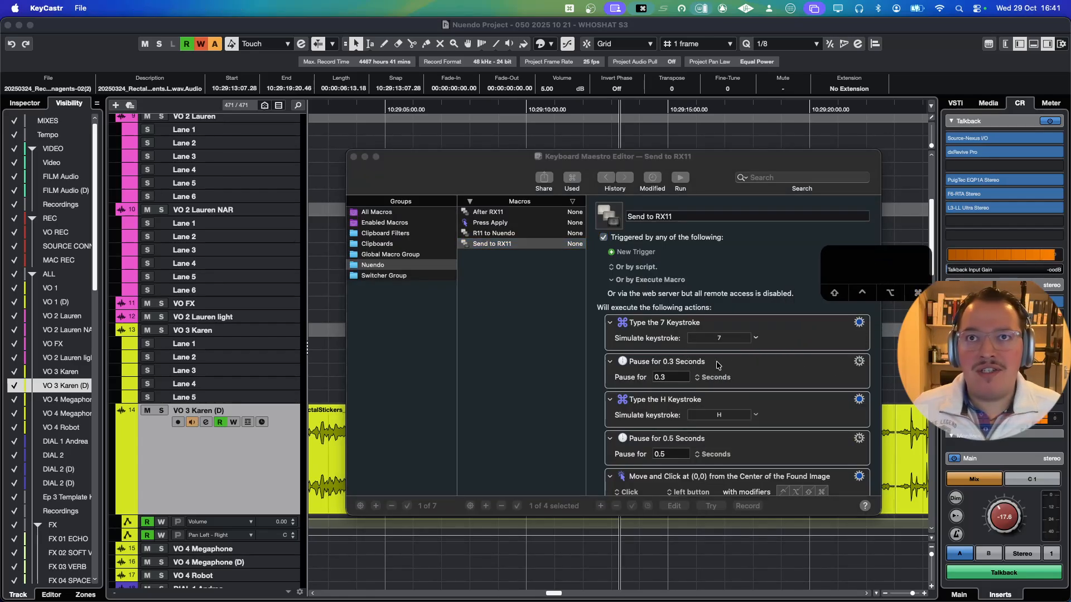
scroll(717, 364, down, 1)
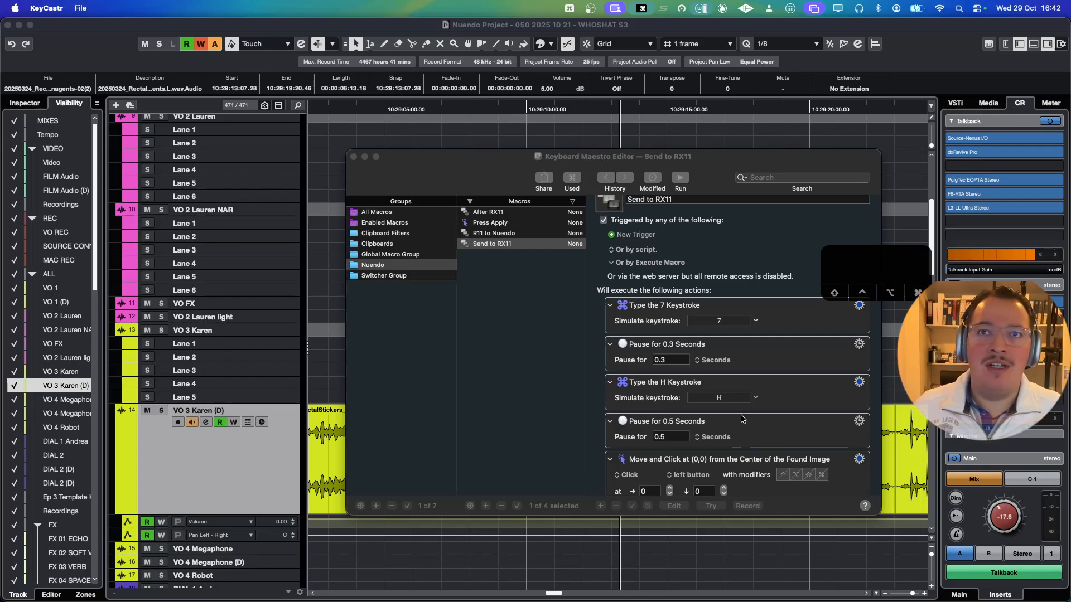
scroll(725, 346, down, 1)
click(741, 342)
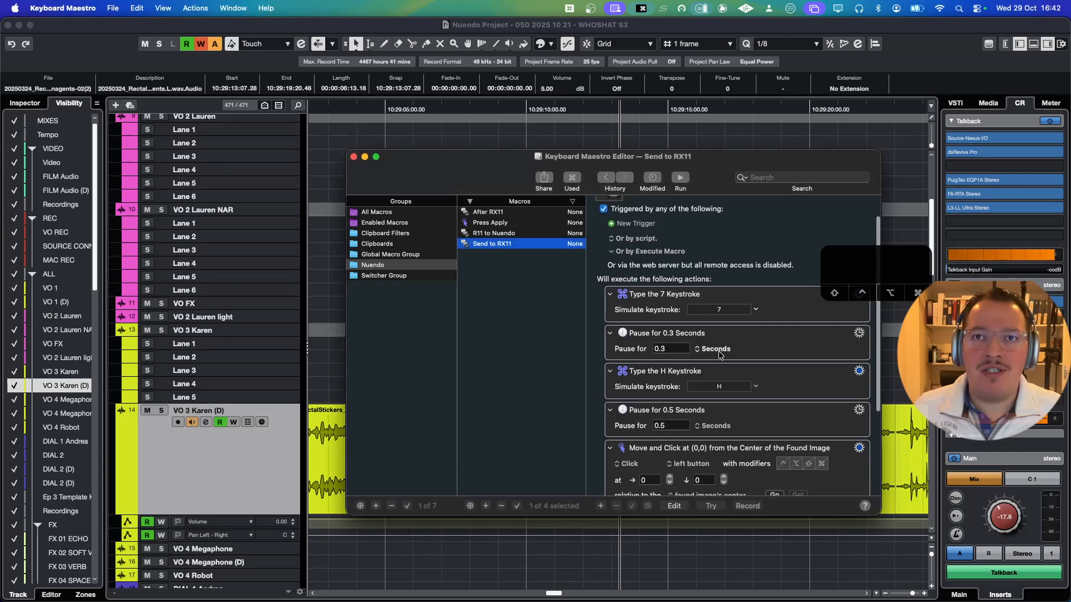
scroll(688, 346, down, 2)
scroll(680, 346, down, 2)
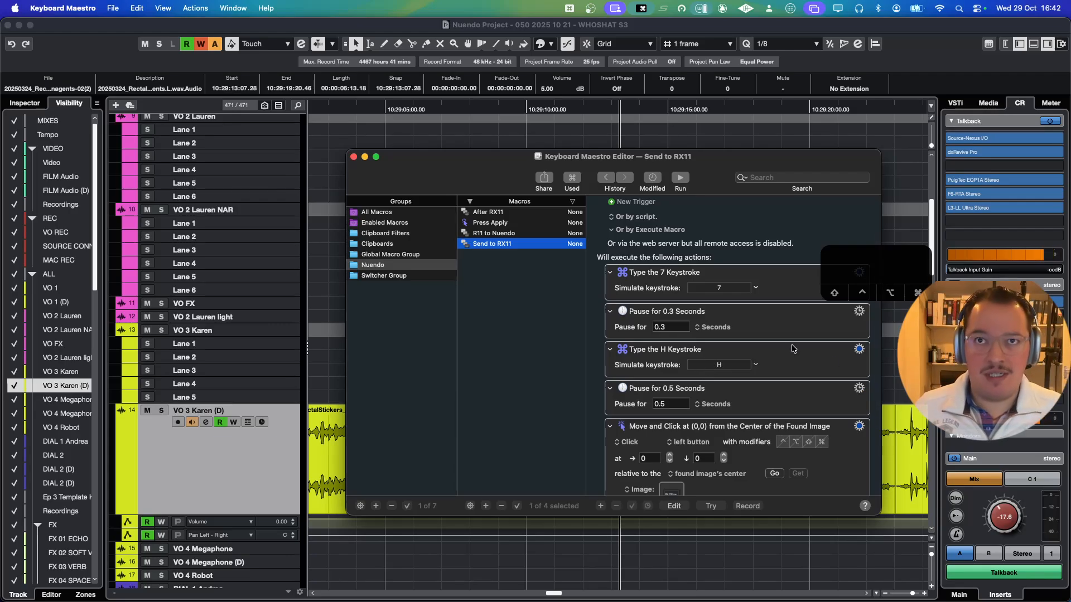
Review the Send to RX11 macro's keystroke and pause actions in order, down to its found-image click
scroll(781, 349, up, 3)
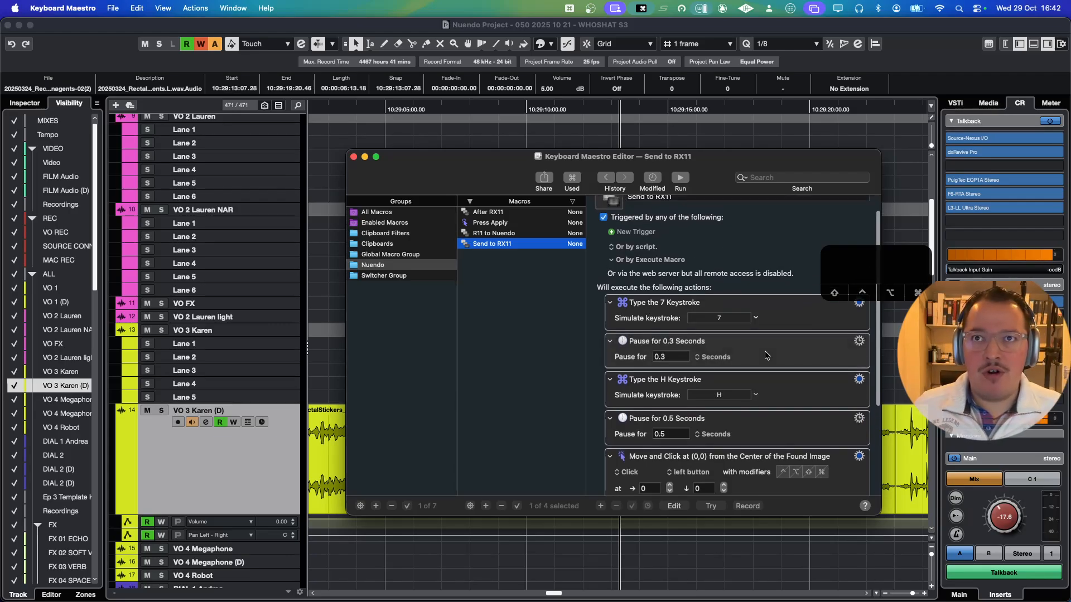
click(765, 316)
scroll(761, 341, down, 2)
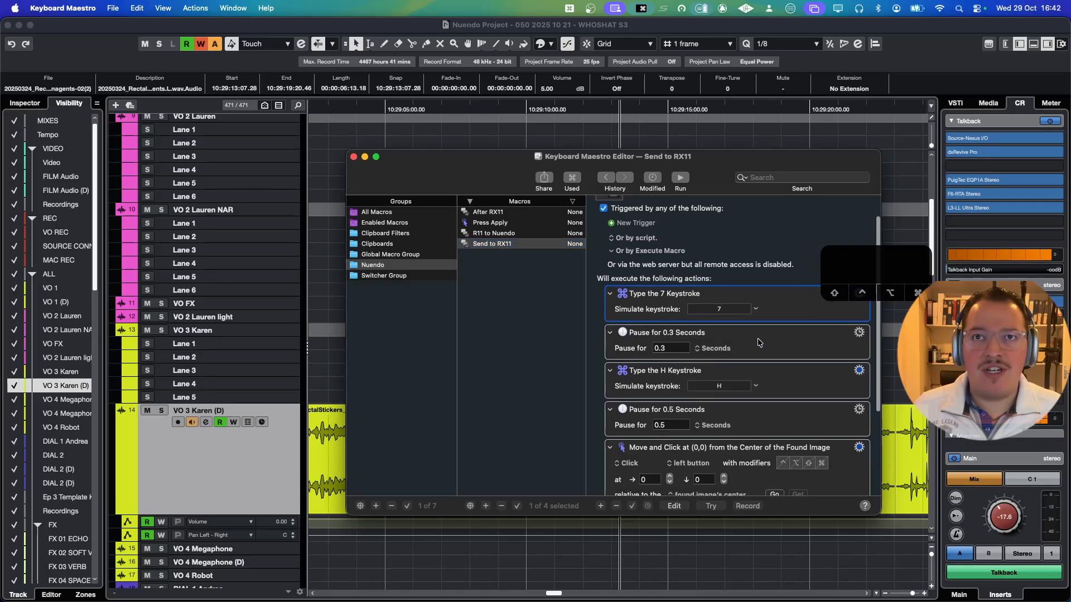
click(764, 333)
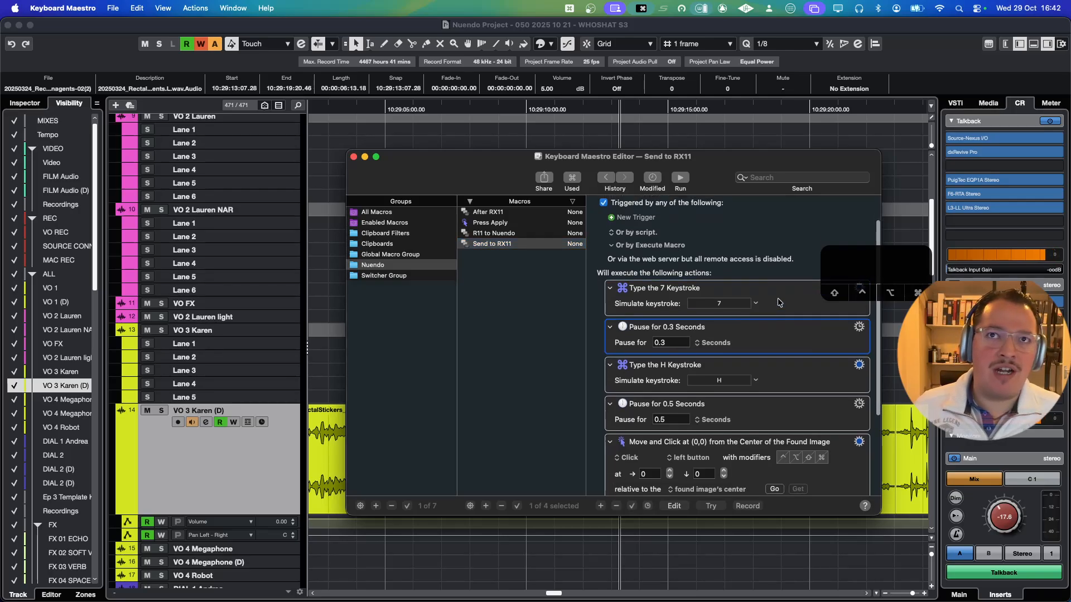
scroll(777, 318, up, 3)
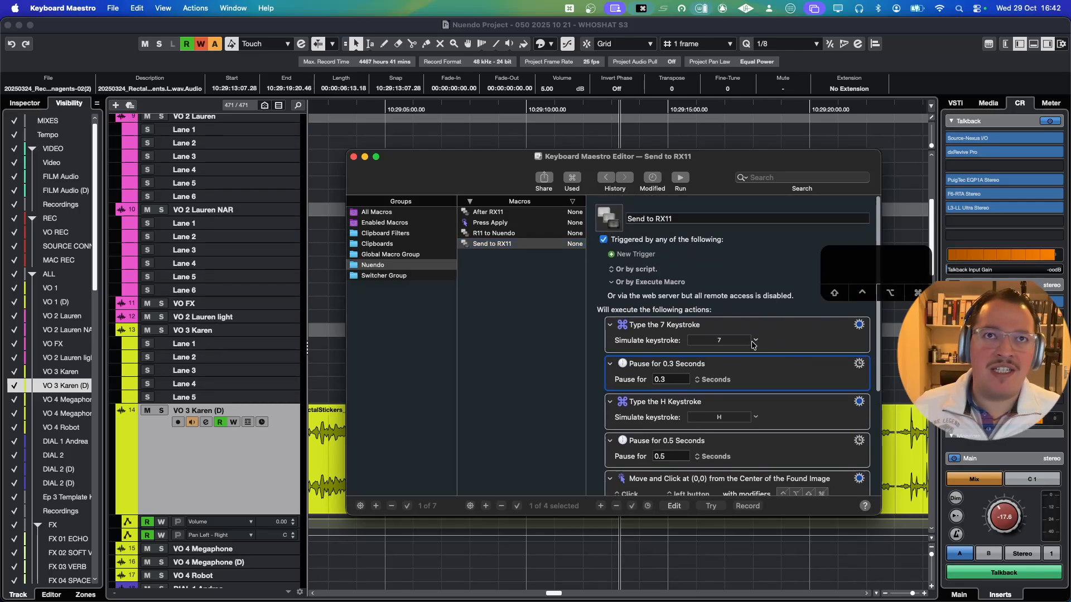
click(792, 338)
scroll(758, 368, down, 5)
scroll(743, 390, down, 2)
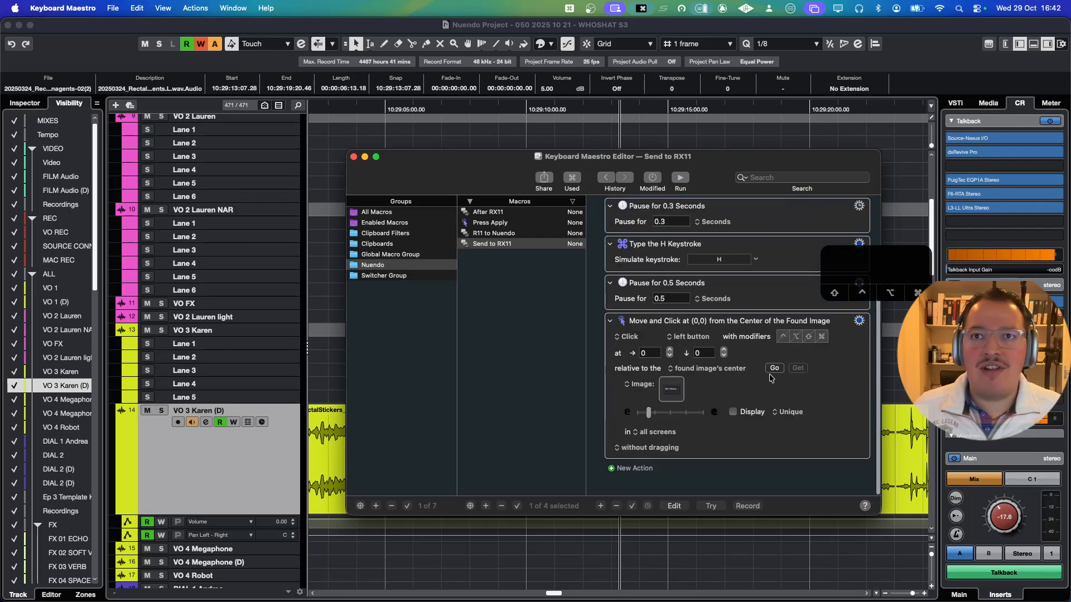
Browse the list of available actions for the Send to RX11 macro and close it without adding one
click(634, 469)
scroll(518, 260, down, 1)
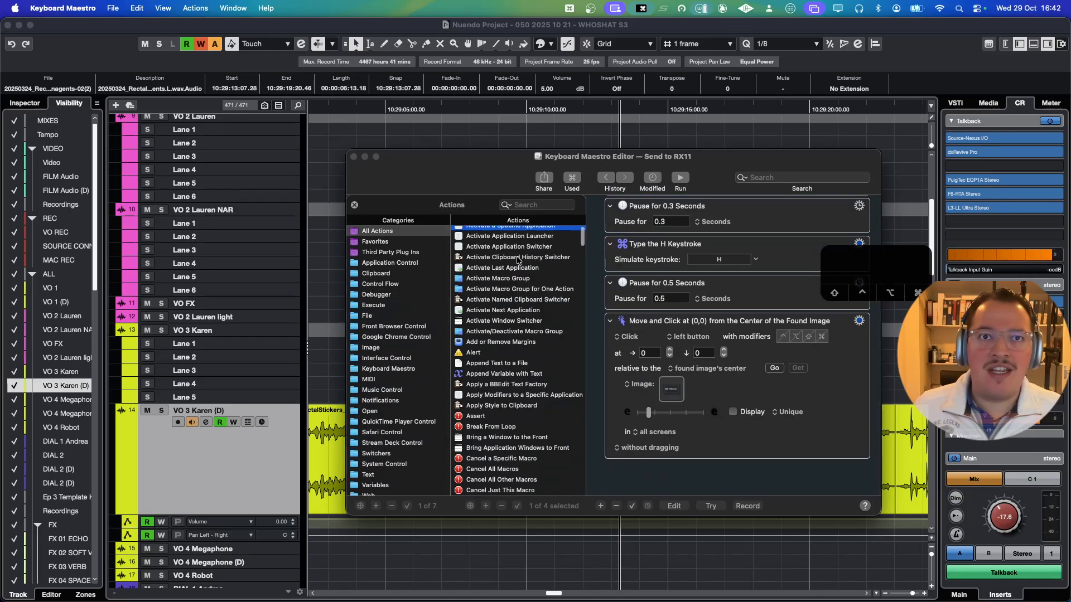
scroll(518, 260, down, 10)
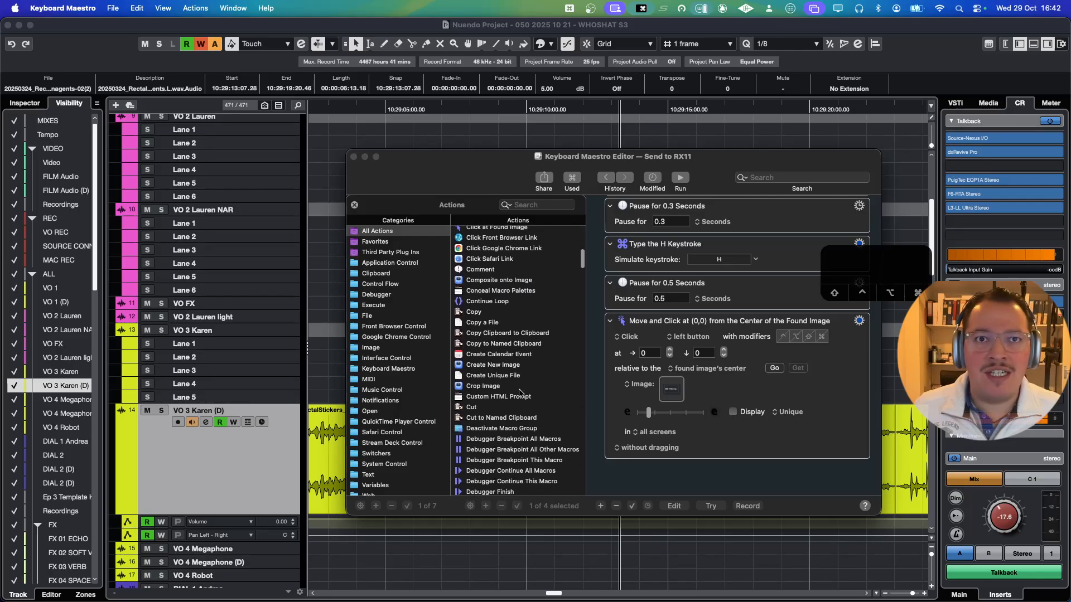
scroll(519, 391, up, 10)
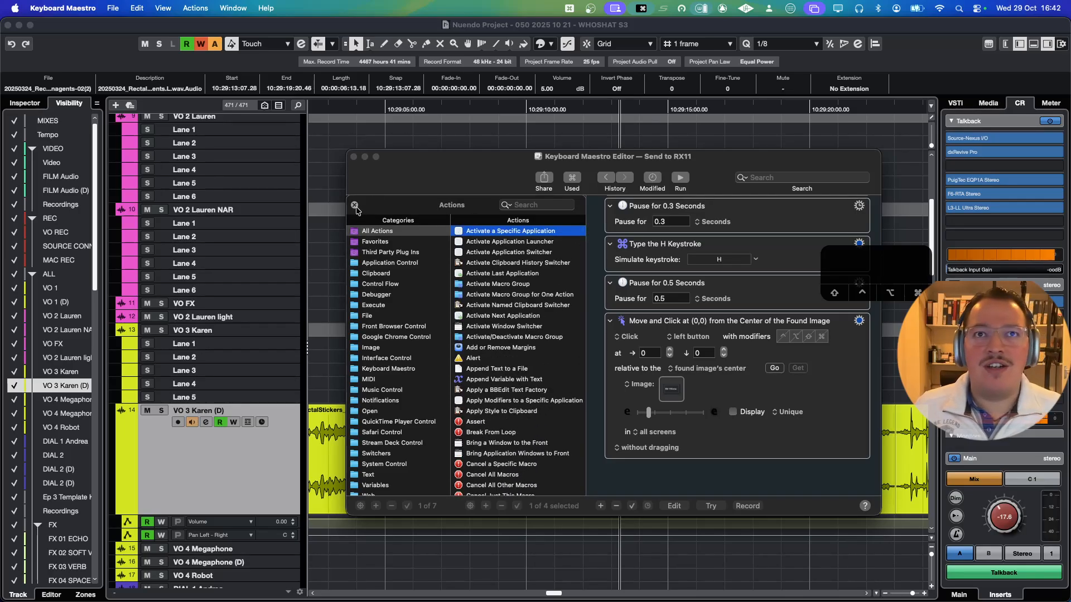
click(354, 206)
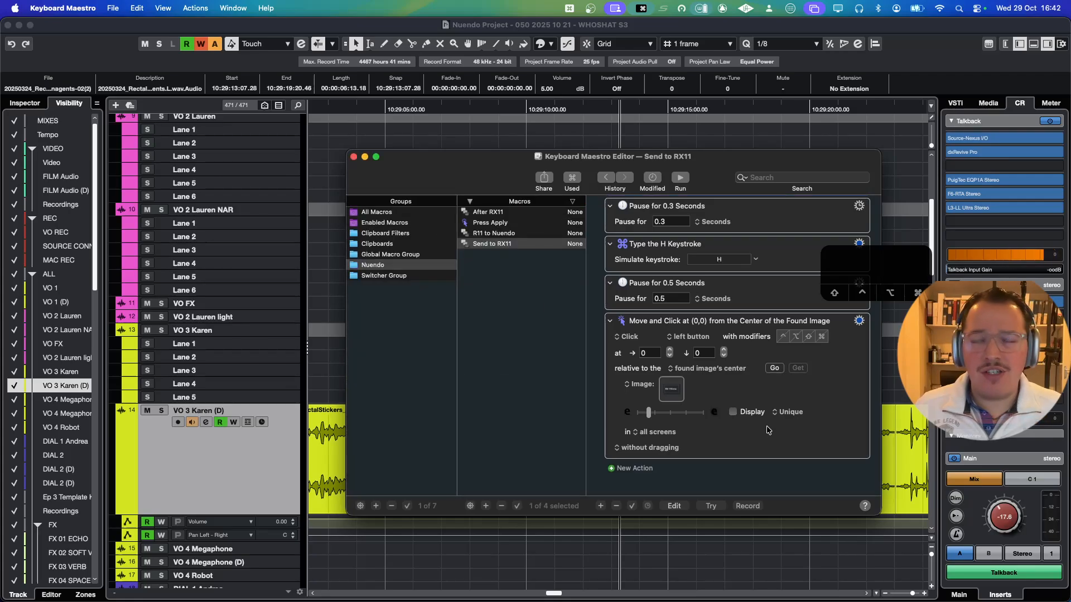
Examine the macro's H keystroke and found-image click, and shift the editor window to uncover the clip in Nuendo
scroll(767, 430, up, 5)
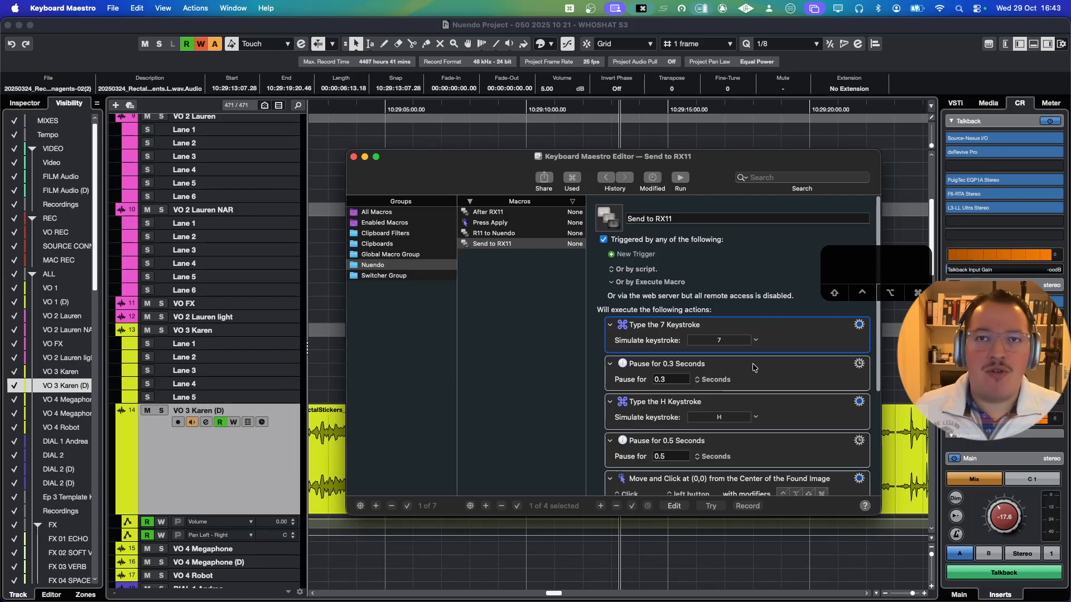
scroll(778, 370, down, 2)
click(780, 373)
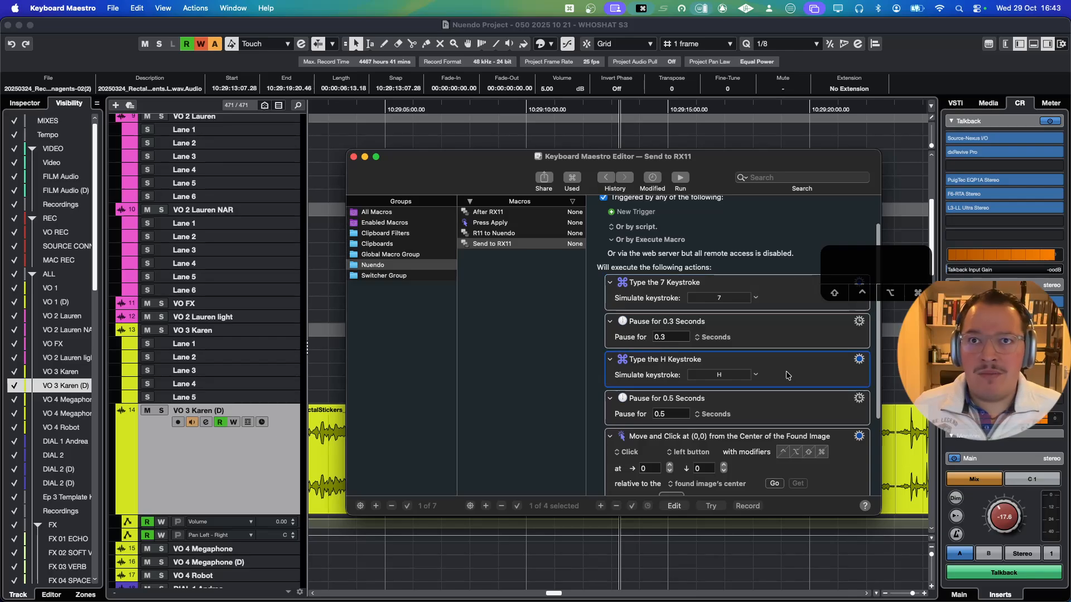
scroll(759, 366, down, 1)
scroll(722, 343, down, 1)
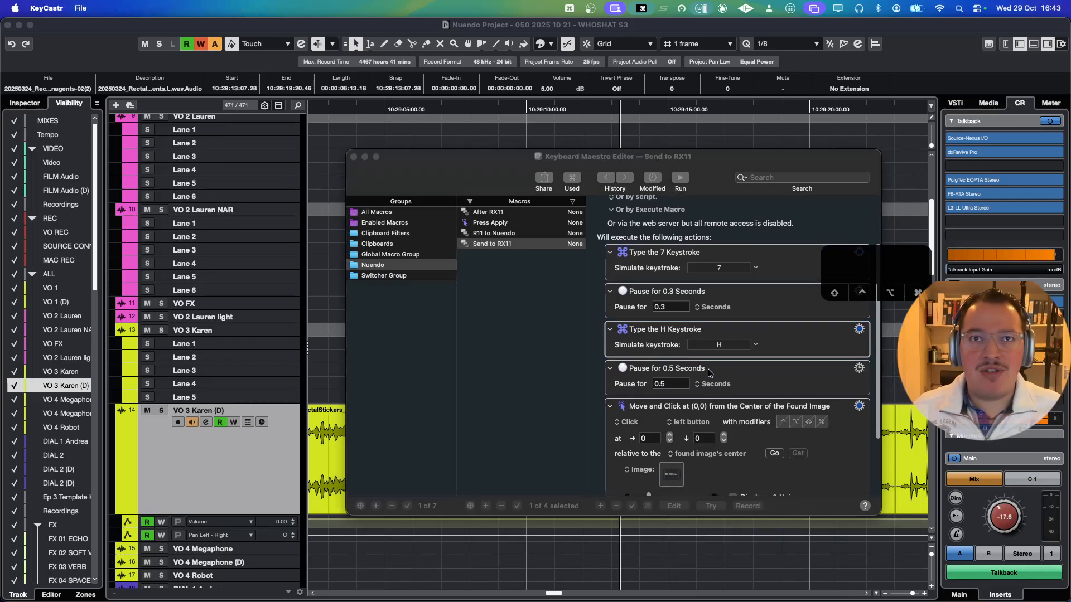
scroll(769, 342, down, 3)
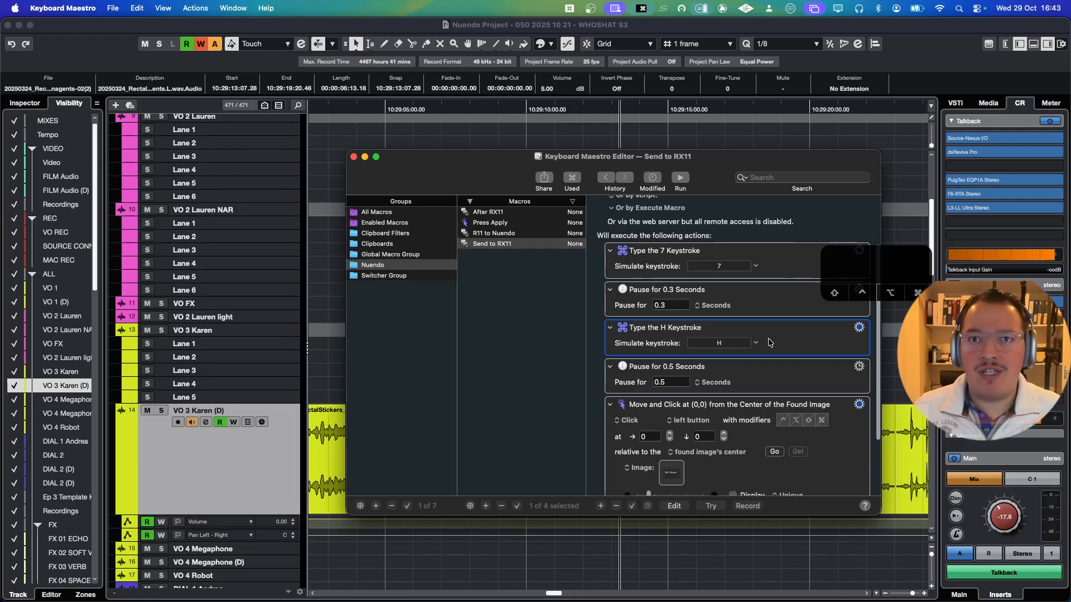
scroll(763, 323, down, 2)
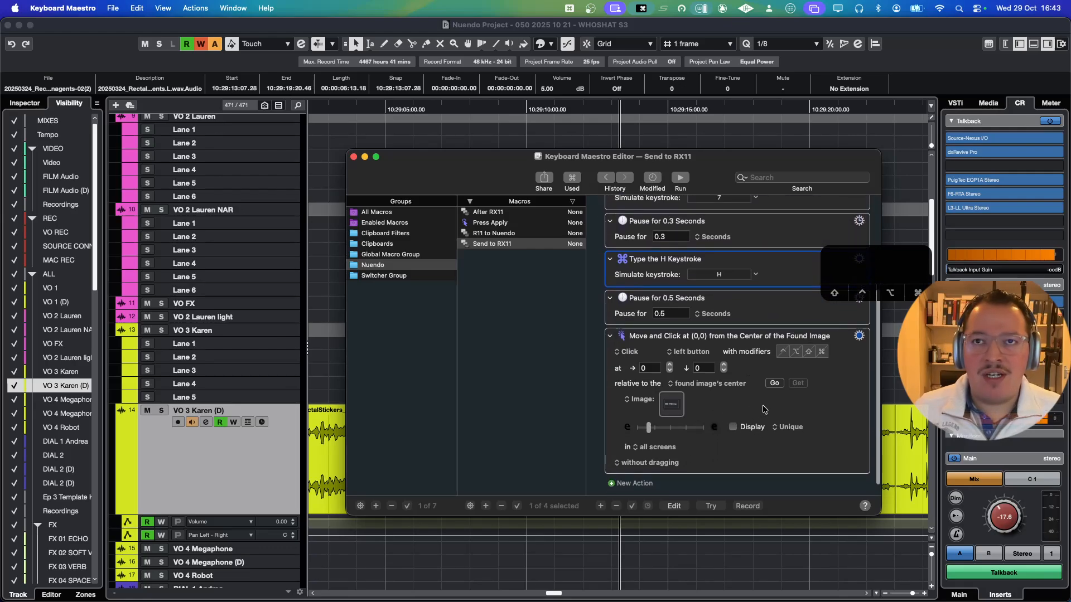
drag(732, 162, 649, 152)
scroll(689, 401, down, 1)
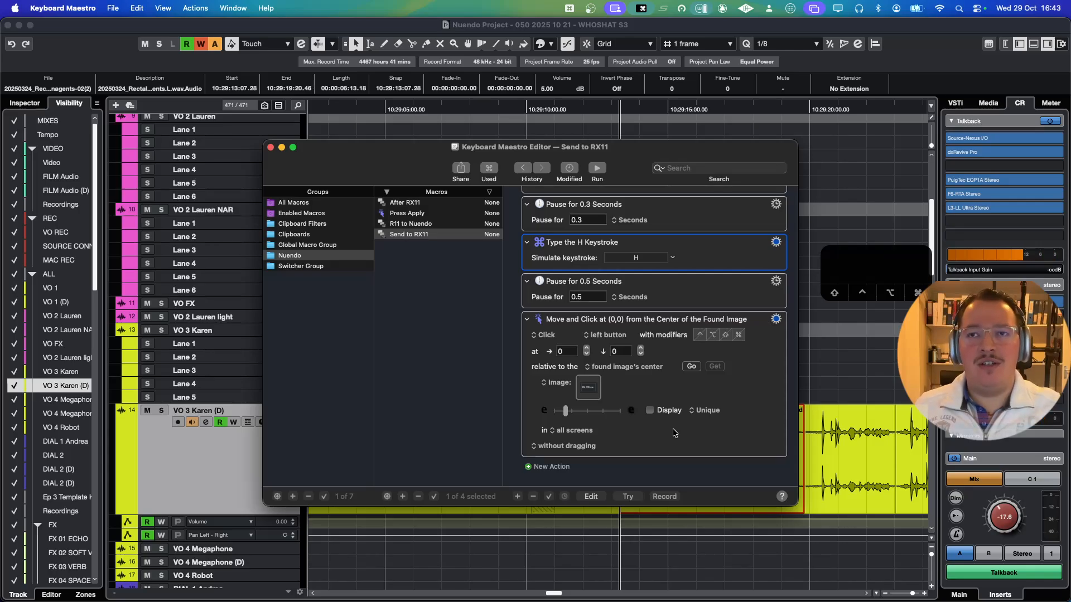
Switch to Nuendo, select the VO 3 Karen (D) clip, and send it to RX with Direct Offline Processing's RX 11 Connect favorite
click(838, 372)
click(676, 441)
key(g)
key(r)
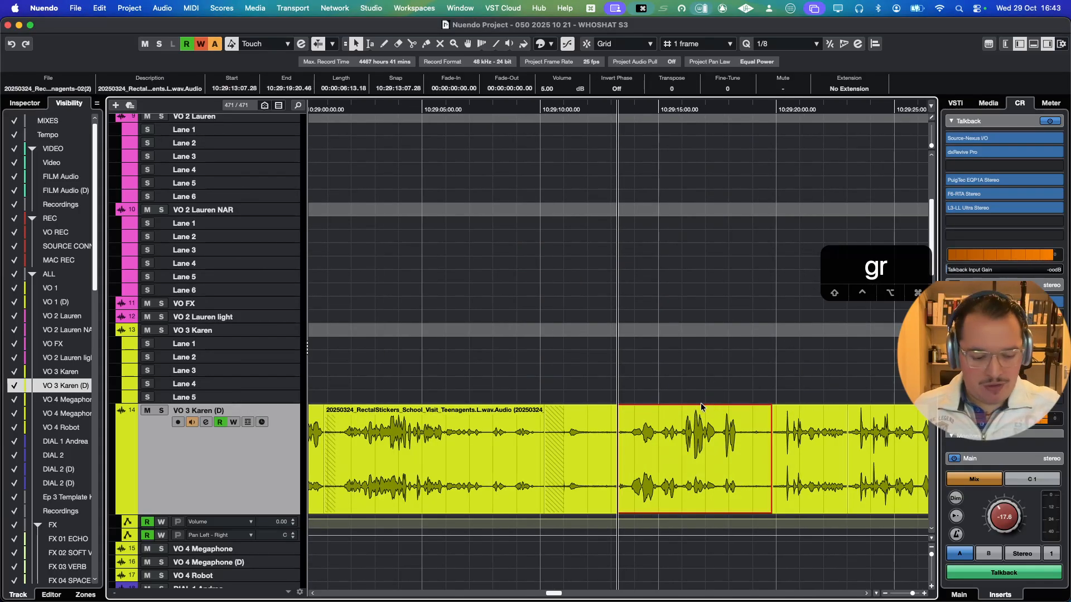
key(h)
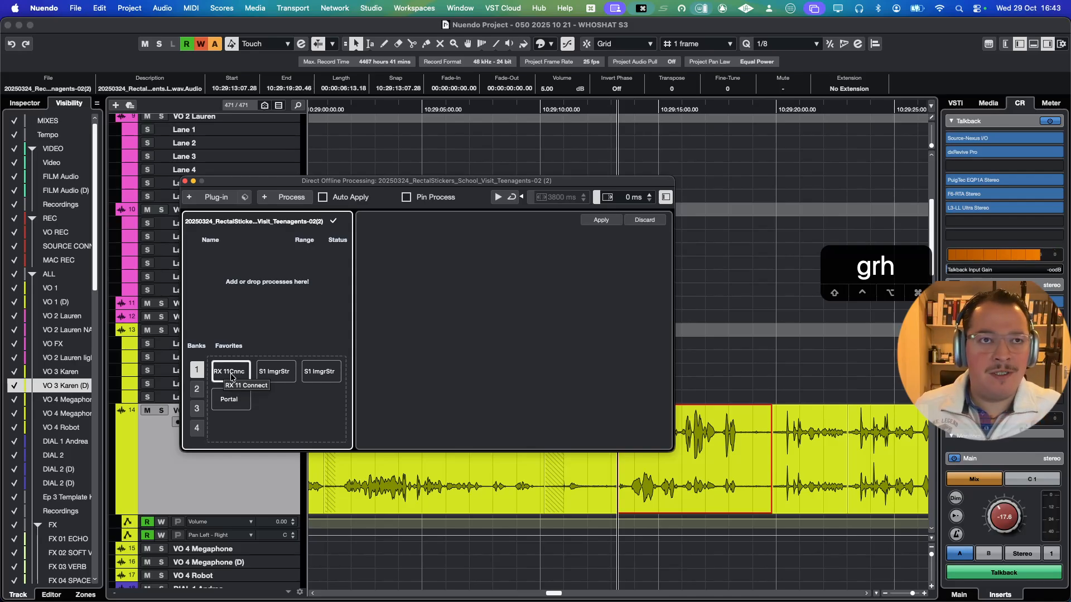
key(h)
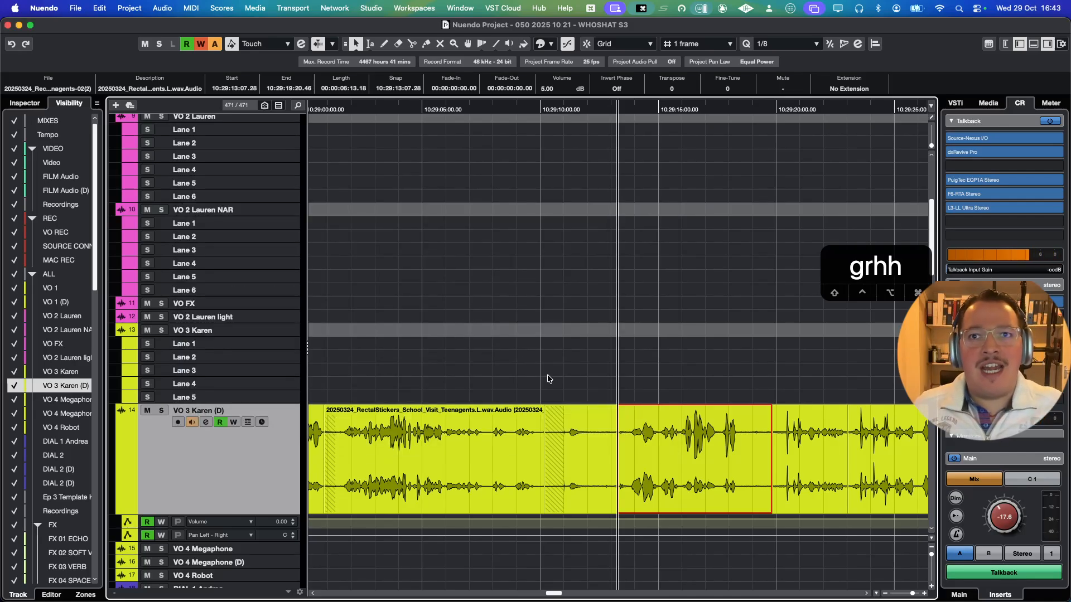
key(h)
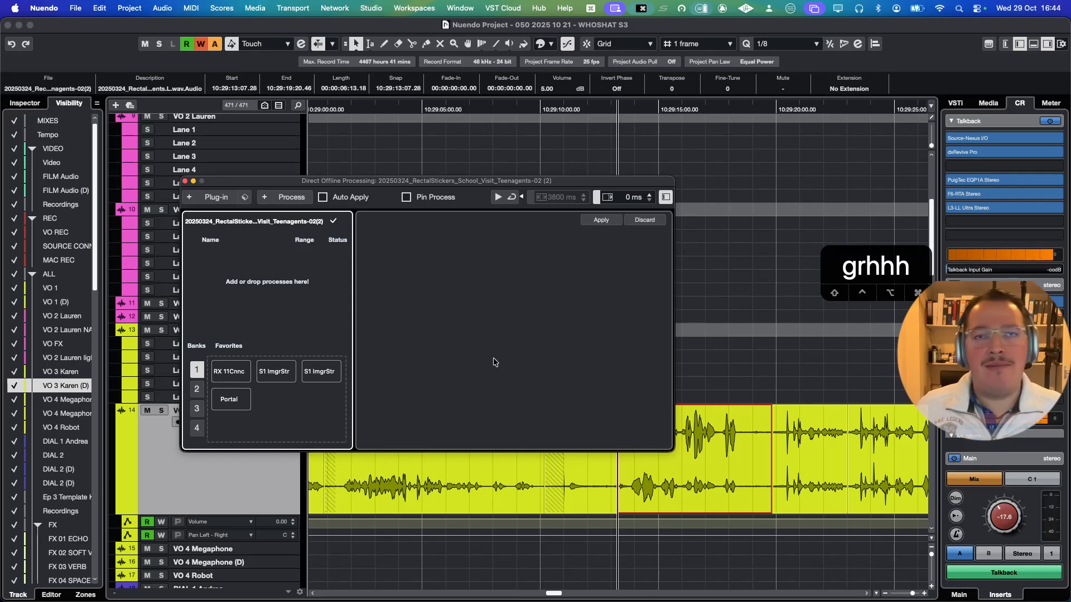
click(238, 372)
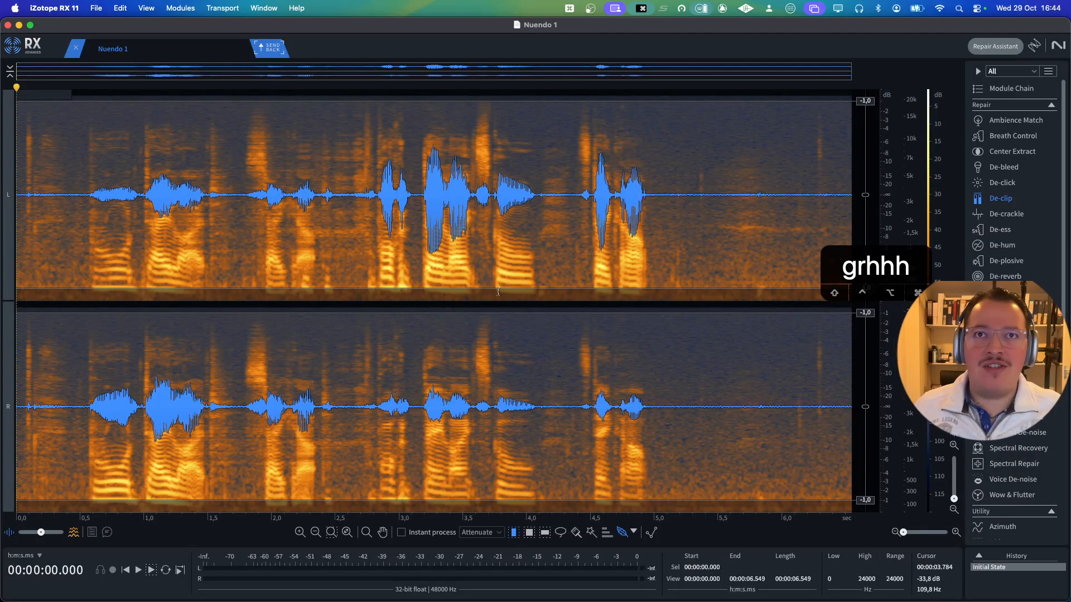
Check the macro's found-image click in Keyboard Maestro, and return to Nuendo's Direct Offline Processing window by way of RX 11
key(super+Tab)
key(super+Tab)
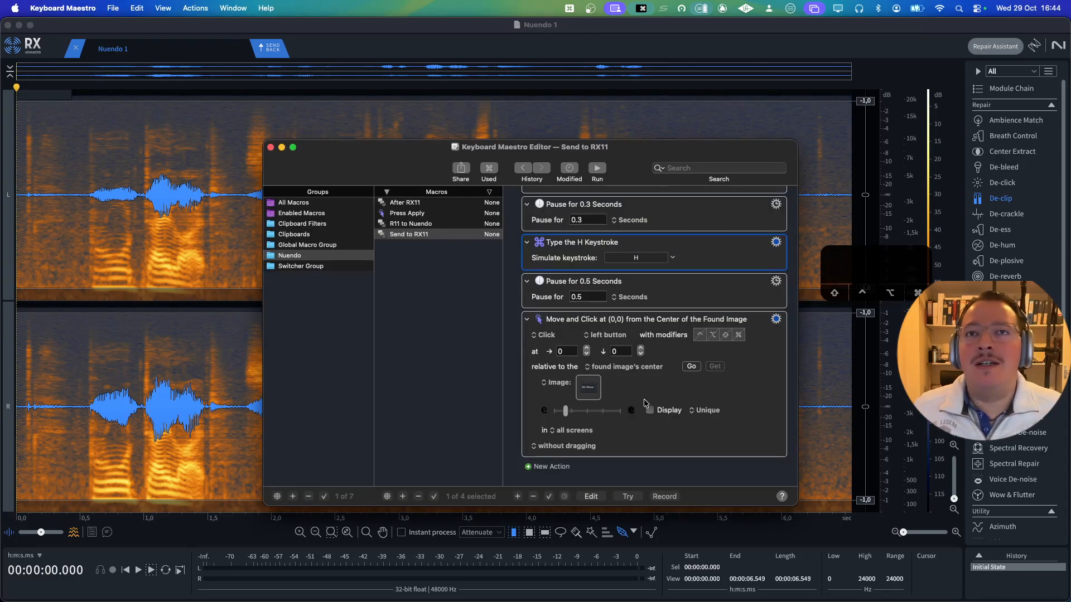
scroll(645, 400, down, 1)
key(super+Tab)
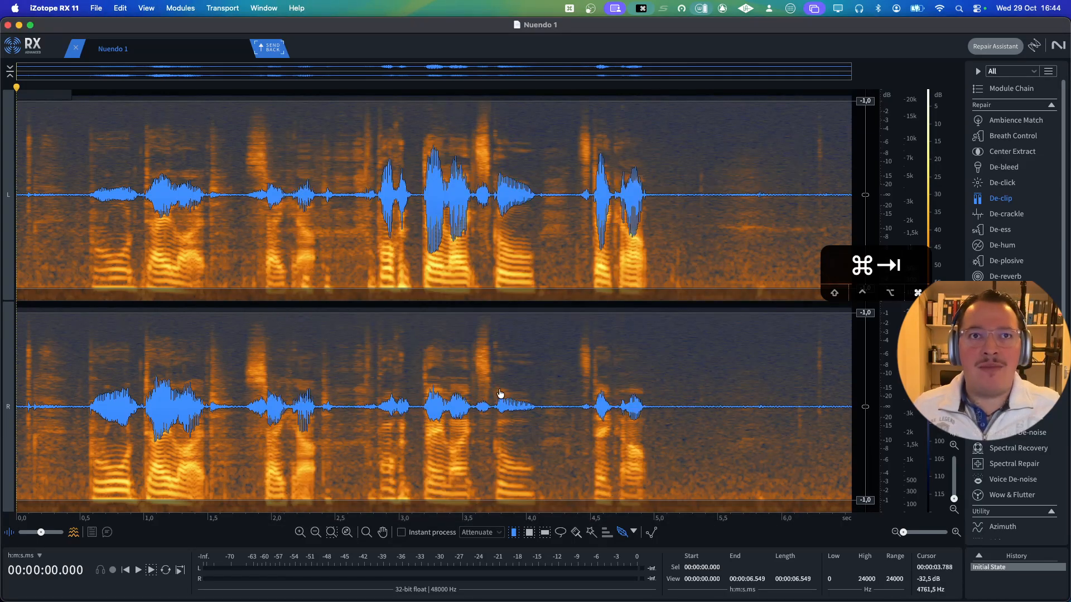
key(super+Tab)
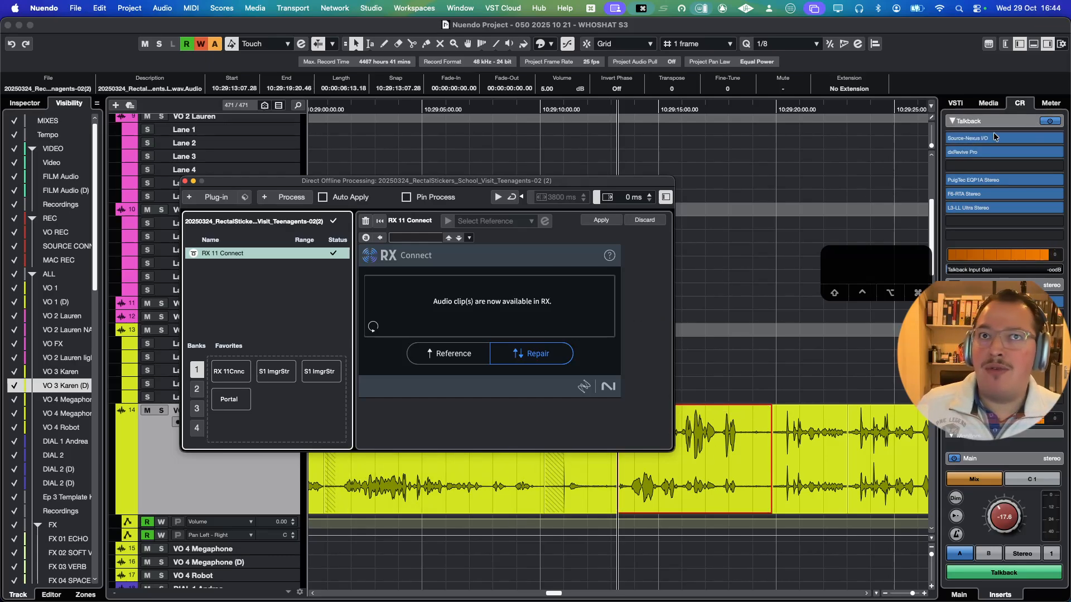
Reposition the Direct Offline Processing window slightly, and toggle Talkback off and back on
key(k)
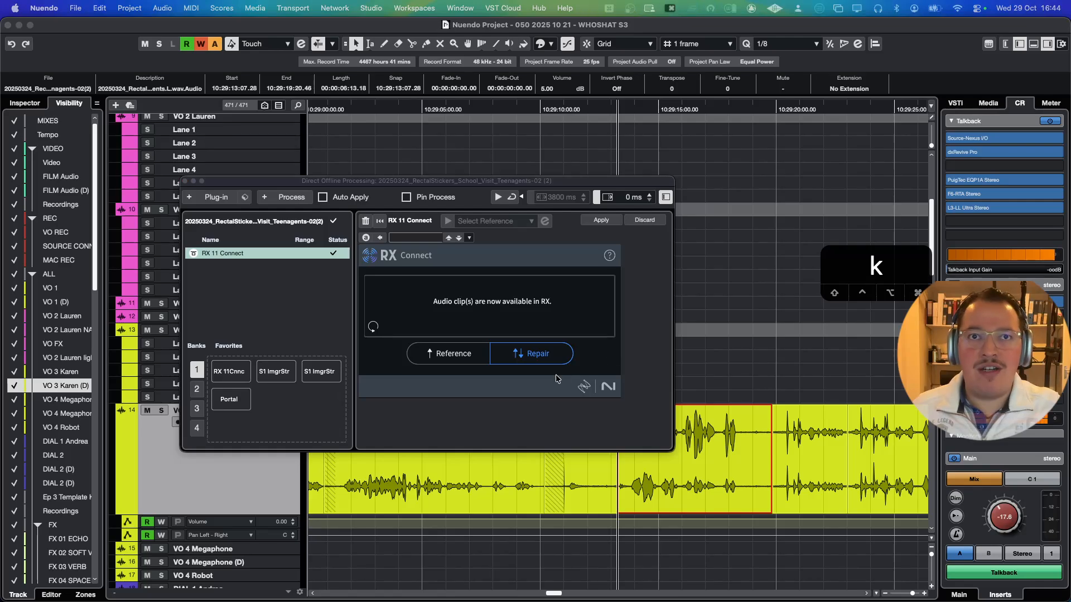
key(k)
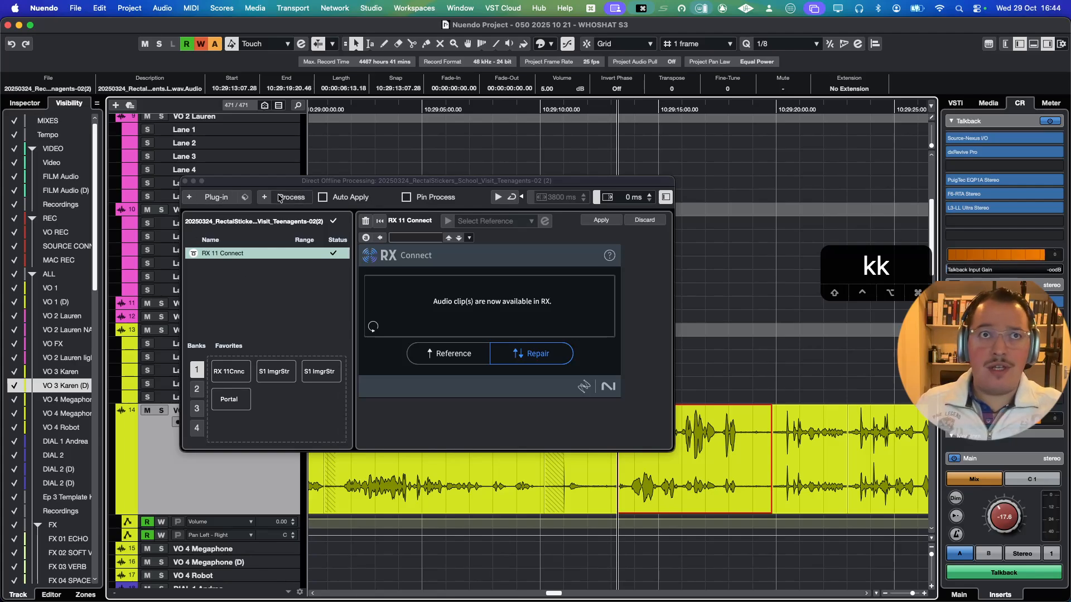
drag(254, 181, 328, 199)
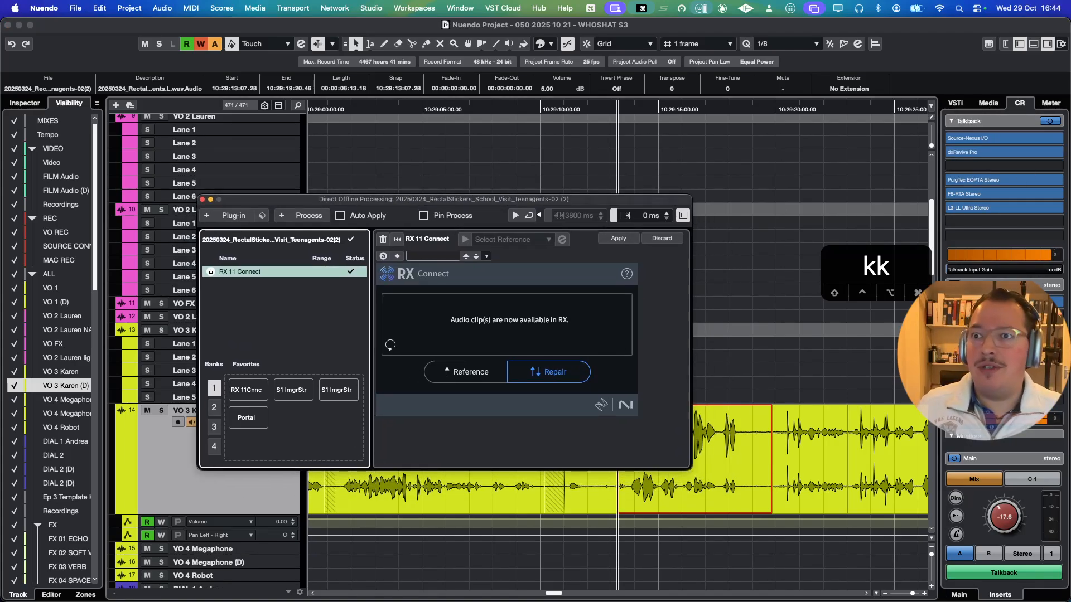
click(1009, 576)
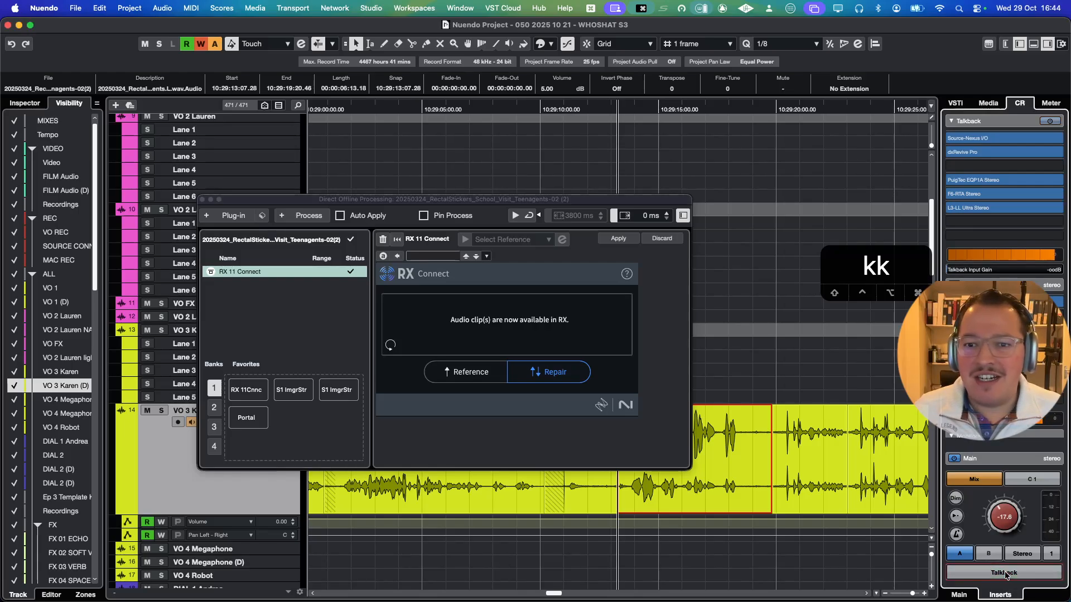
click(998, 575)
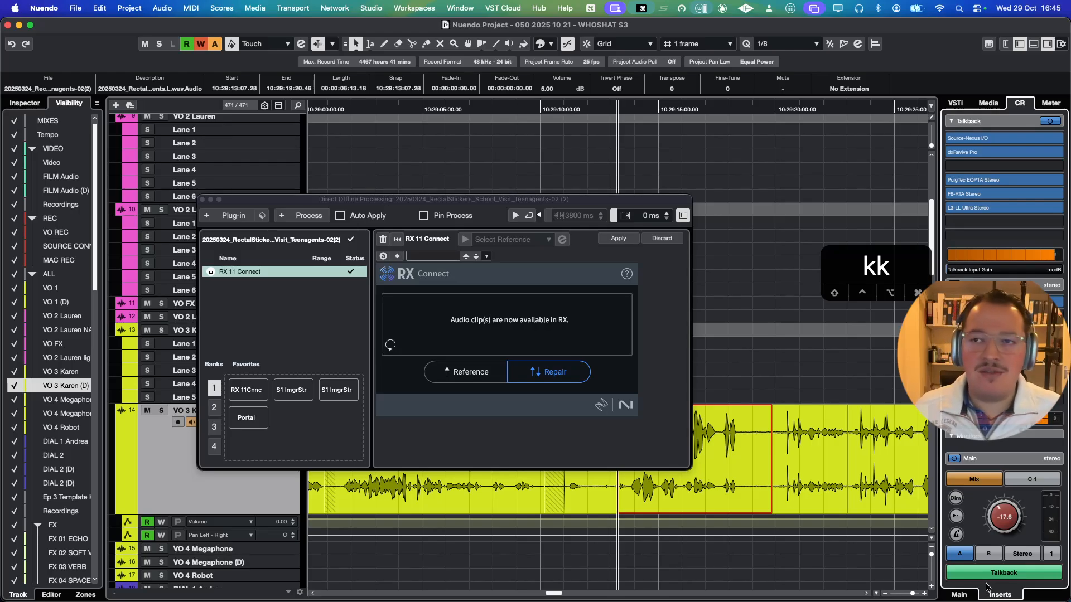
click(792, 438)
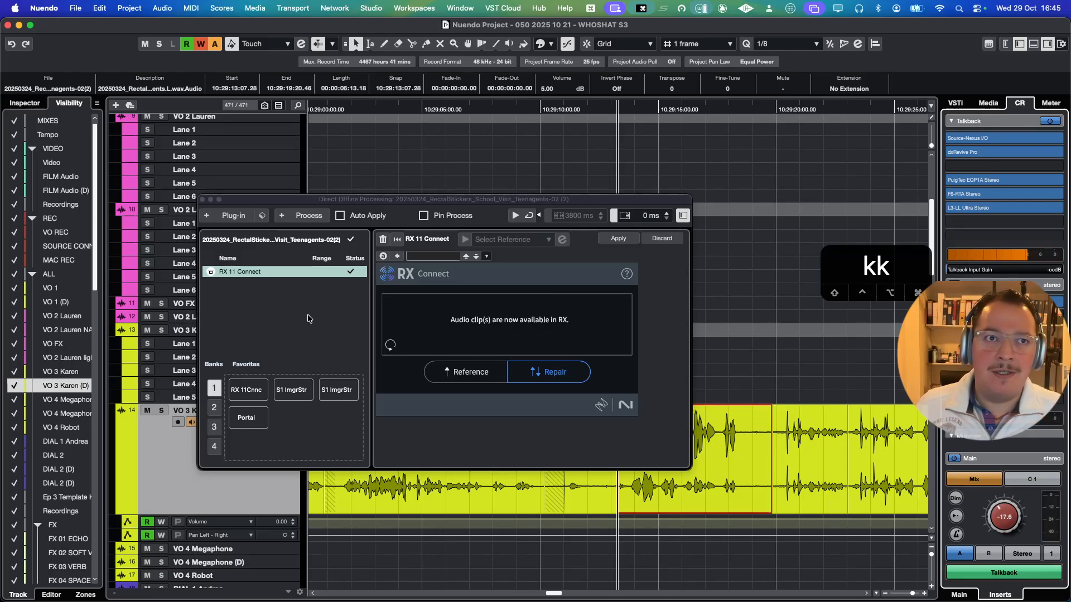
Switch to Keyboard Maestro and select the image well of the Send to RX11 macro's found-image click action
key(super+Tab)
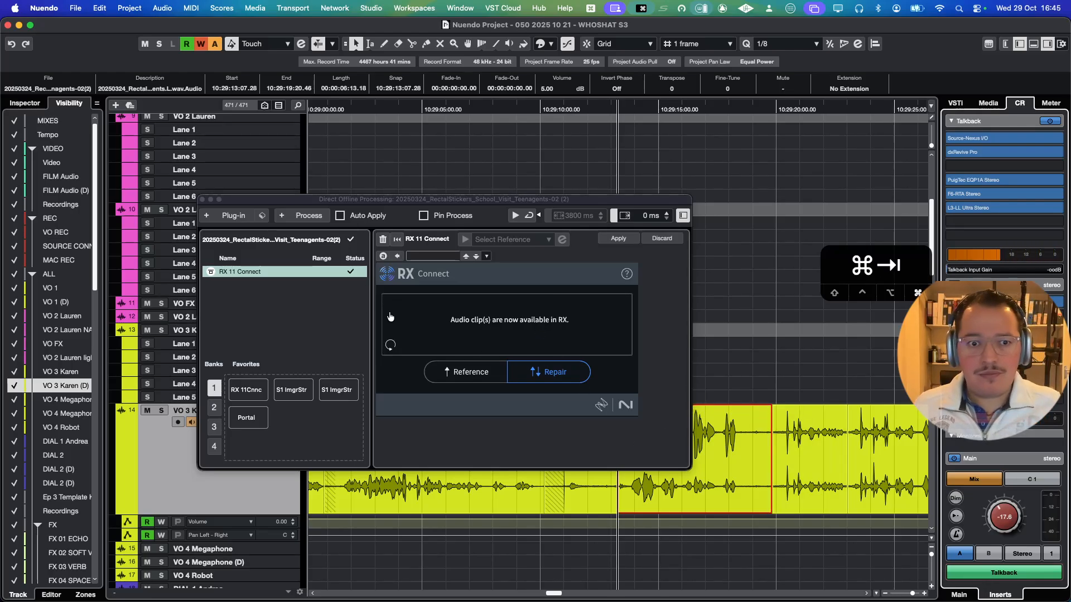
key(super+Tab)
key(super+Tab)
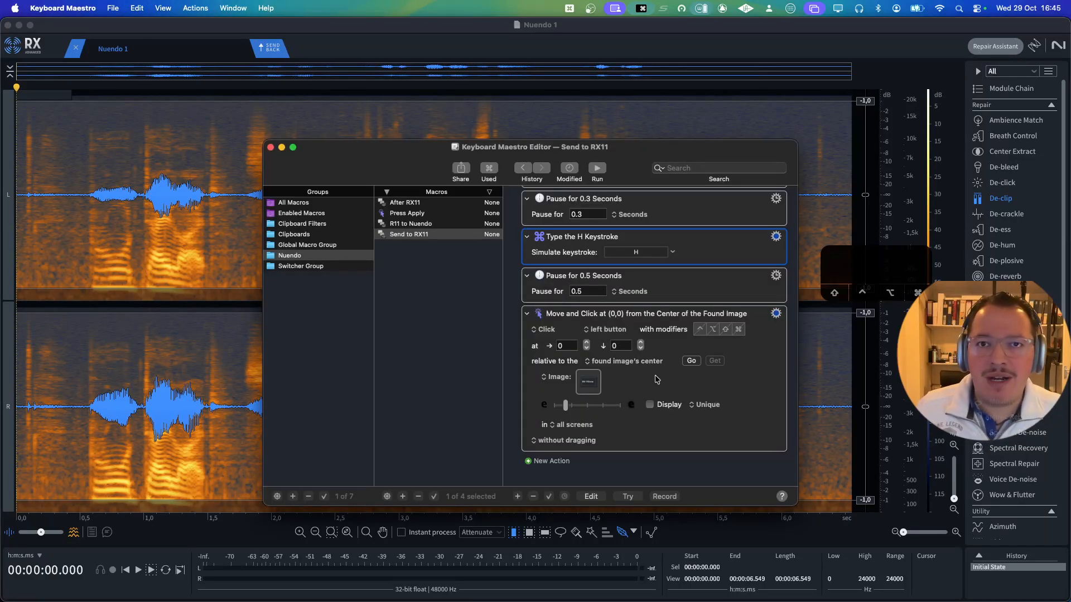
click(595, 382)
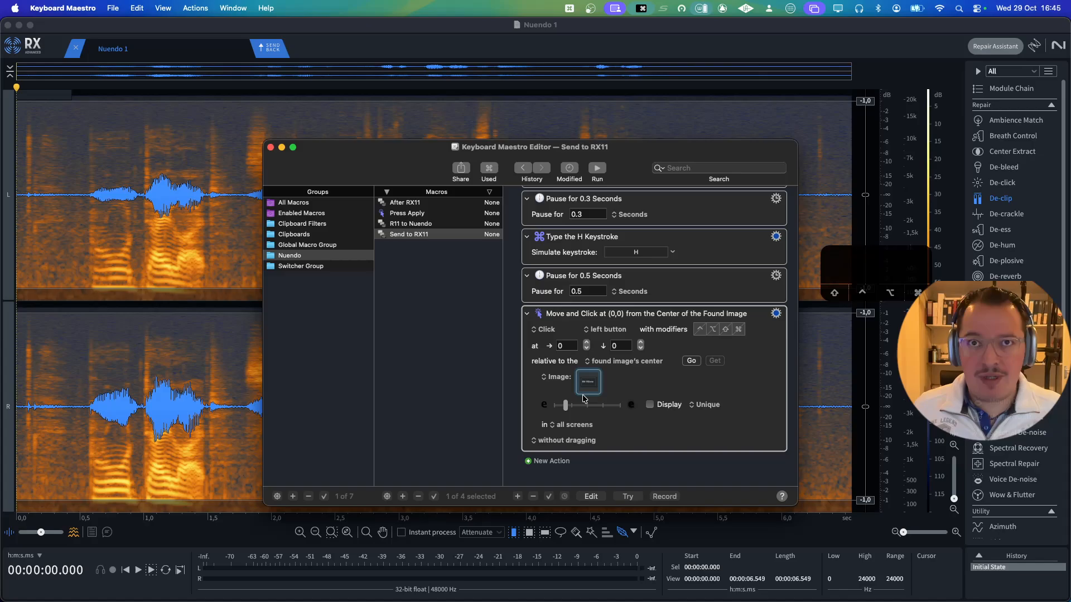
Switch to Nuendo and capture a region screenshot of the RX 11 Connect favorite in Direct Offline Processing
key(super+Tab)
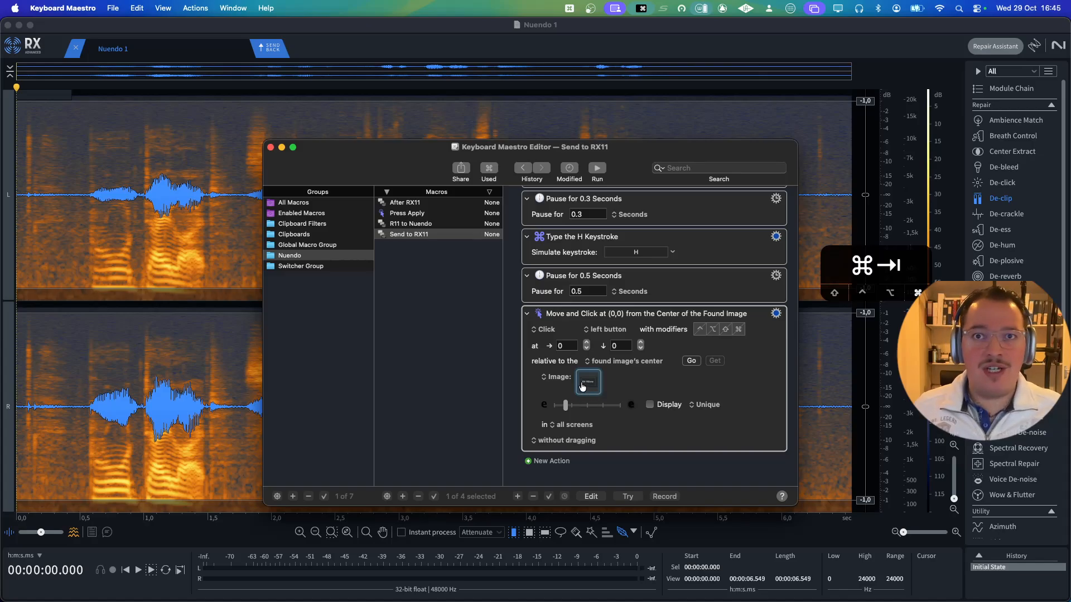
key(super+Tab)
key(super+Tab)
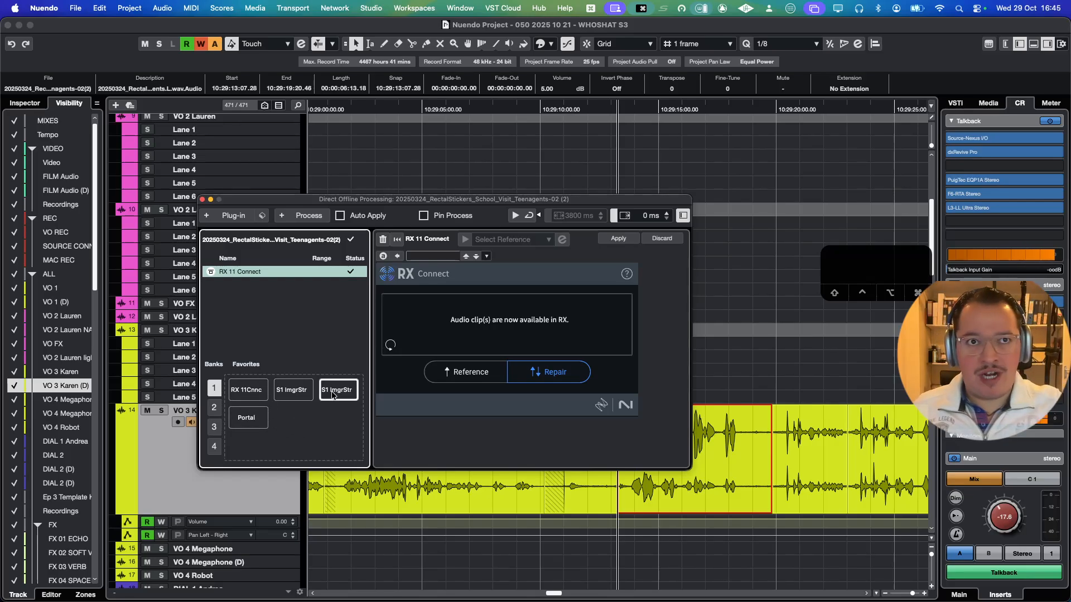
key(shift+super+4)
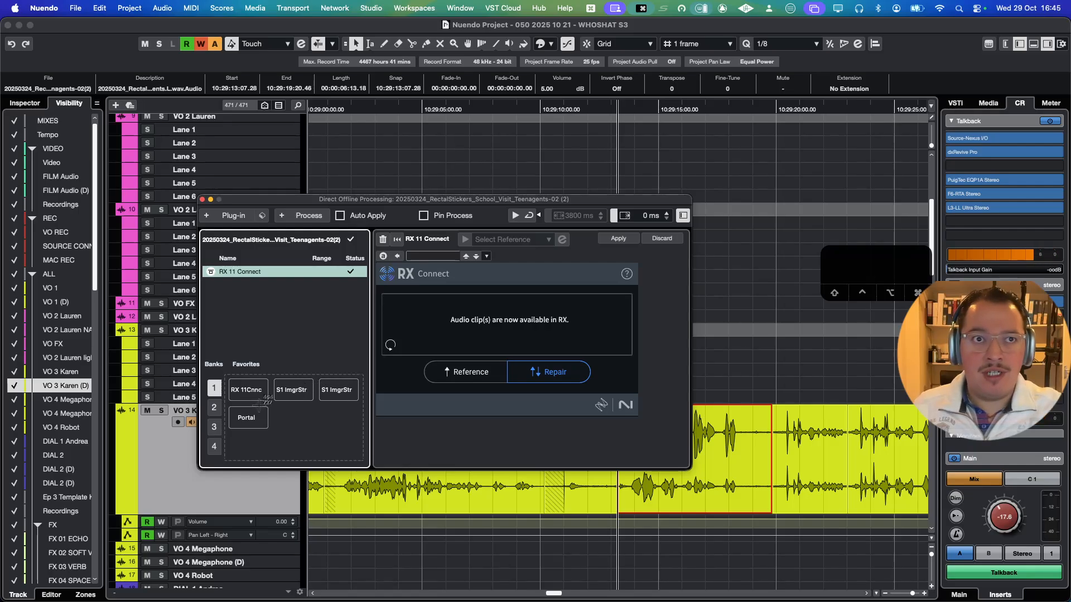
drag(271, 399, 228, 378)
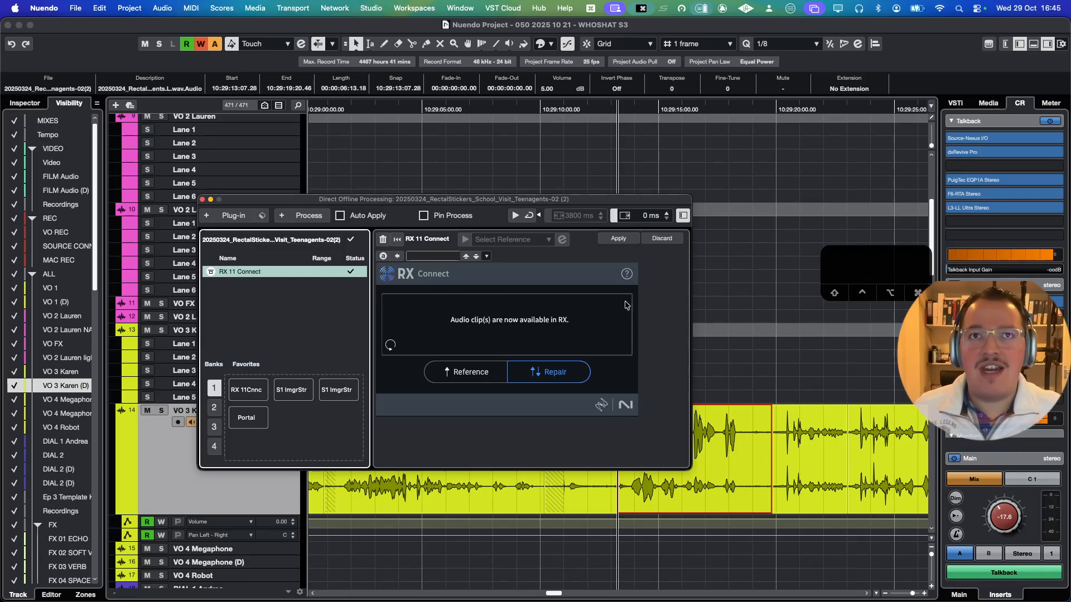
Switch to Keyboard Maestro and replace the Send to RX11 macro's found-image click picture with the captured RX 11 Connect favorite
key(super+Tab)
key(super+Tab)
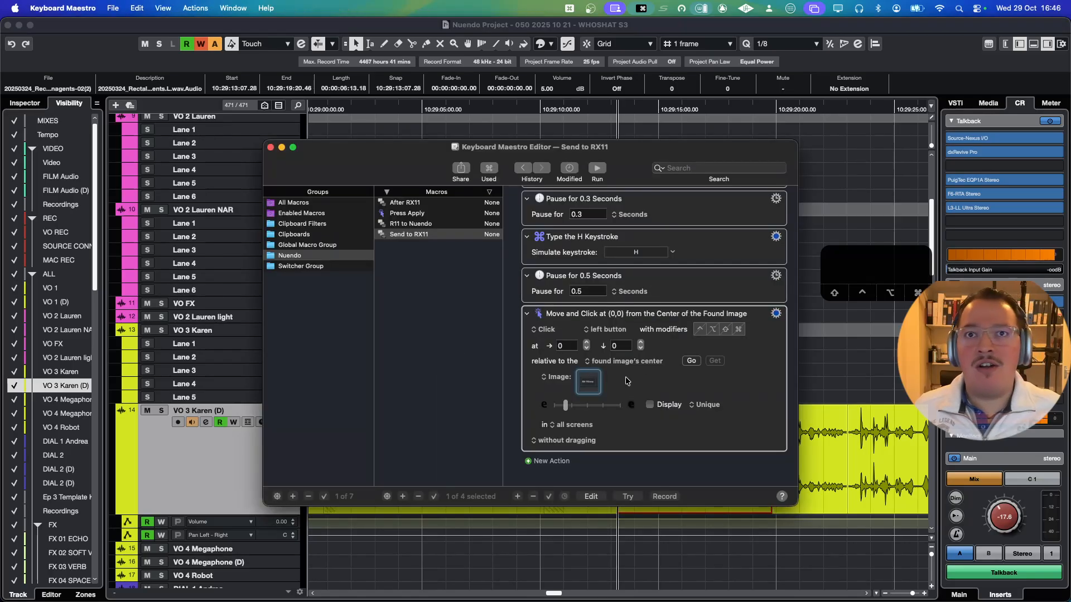
click(627, 379)
click(592, 388)
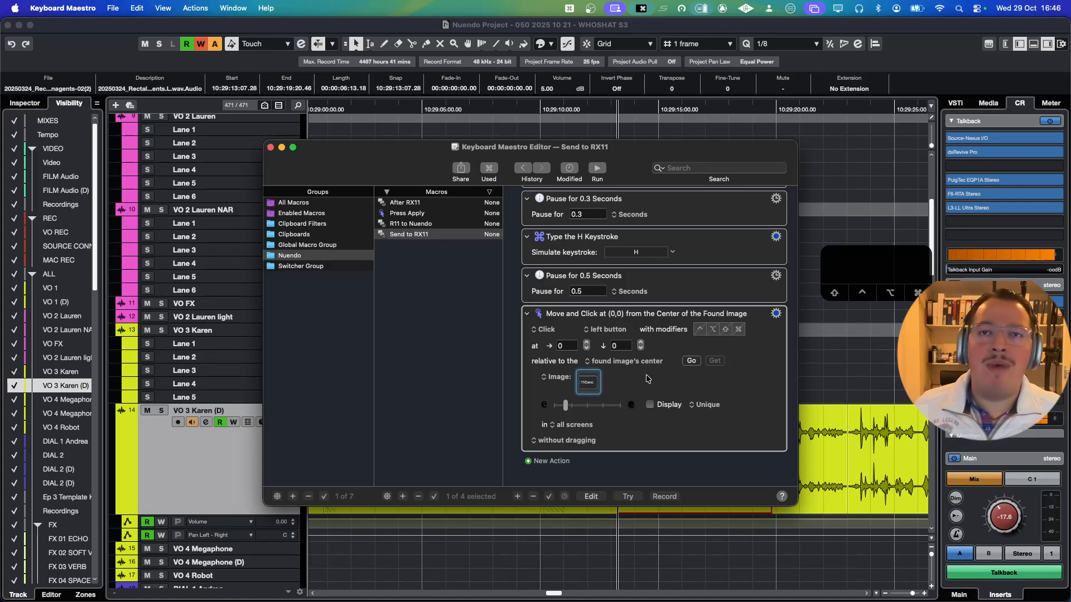
Switch to Nuendo, reselect the VO 3 Karen (D) clip, and show and hide Direct Offline Processing for it
click(825, 372)
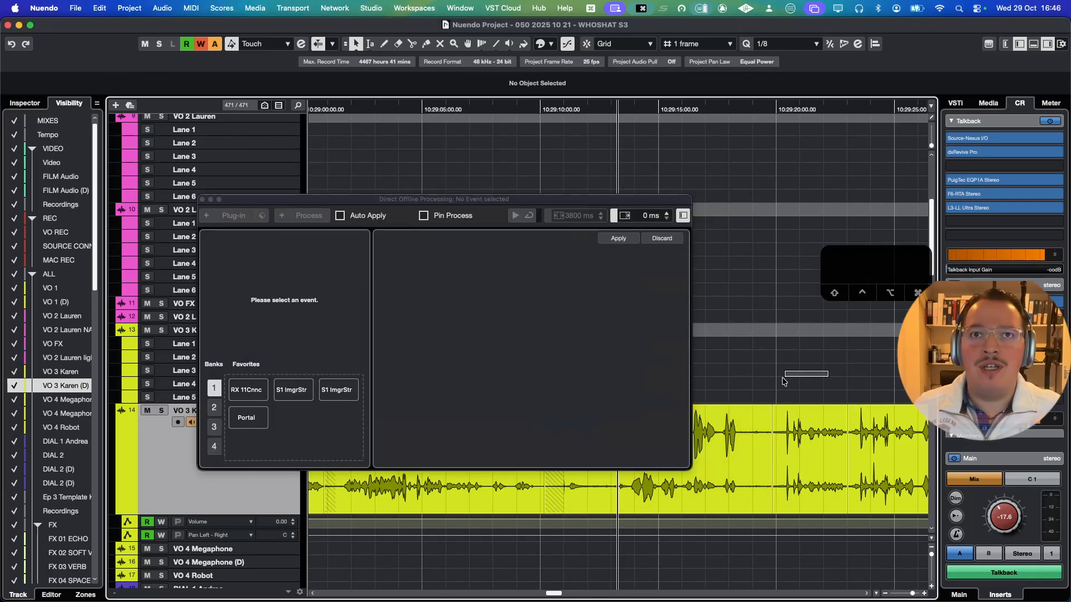
key(h)
key(r)
click(669, 449)
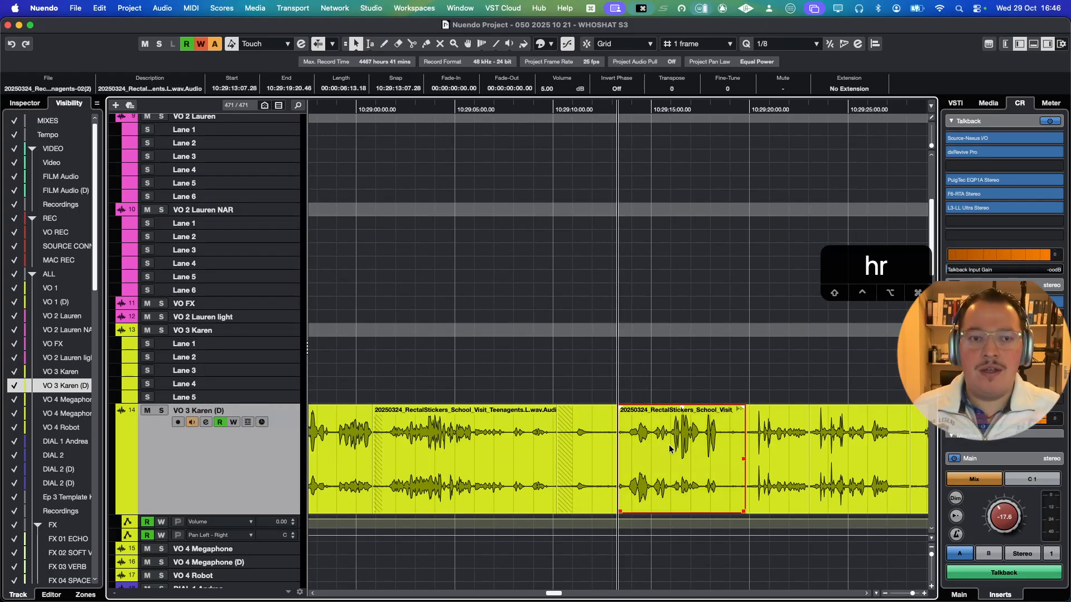
key(h)
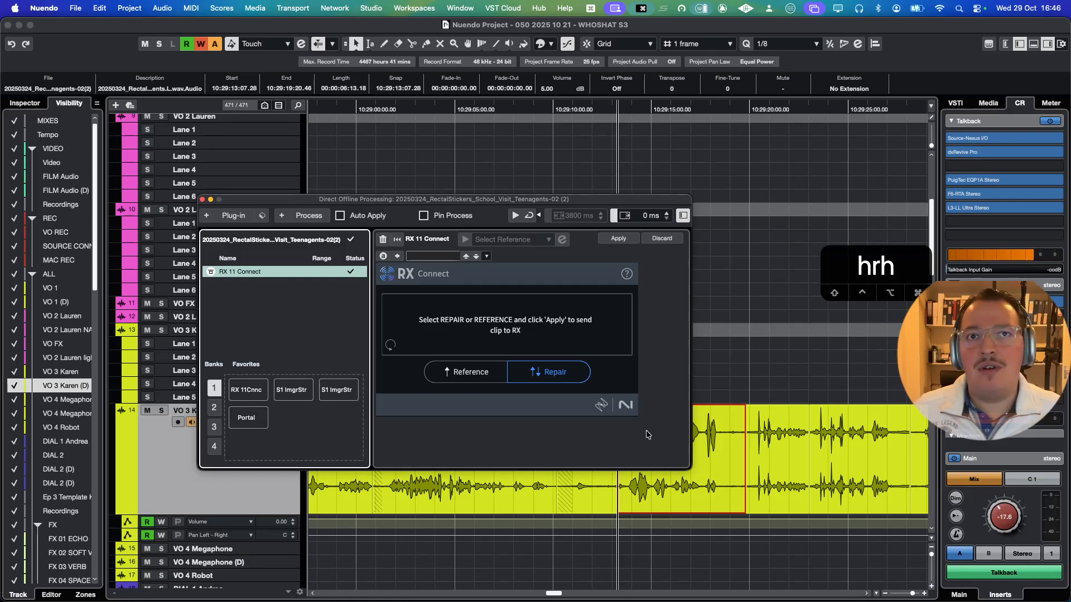
key(h)
Switch to Keyboard Maestro and examine the action sequences of the Send to RX11 and R11 to Nuendo macros
key(super+Tab)
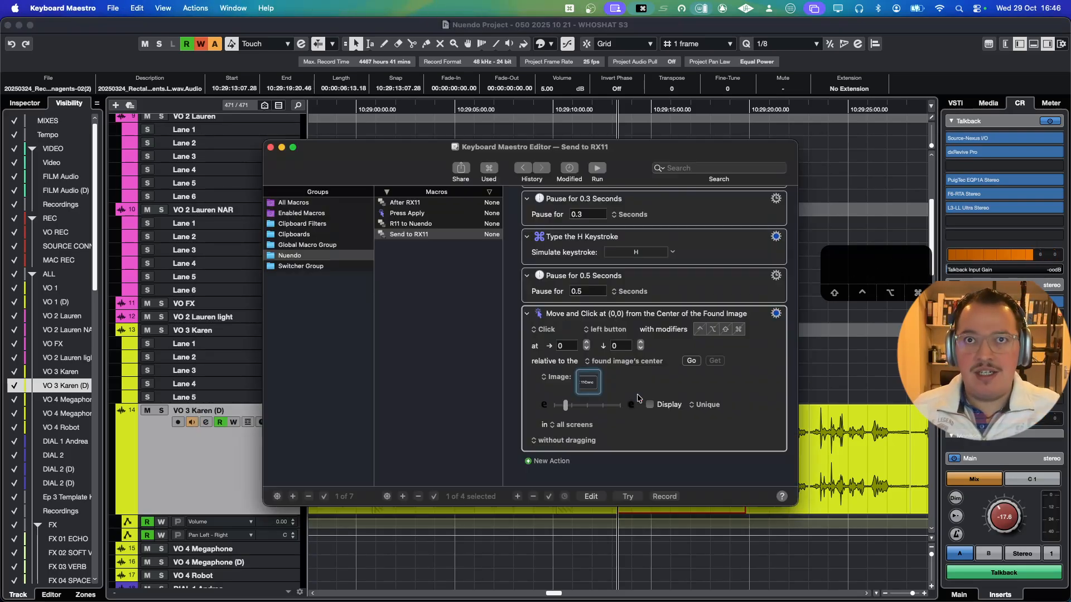
scroll(647, 381, up, 5)
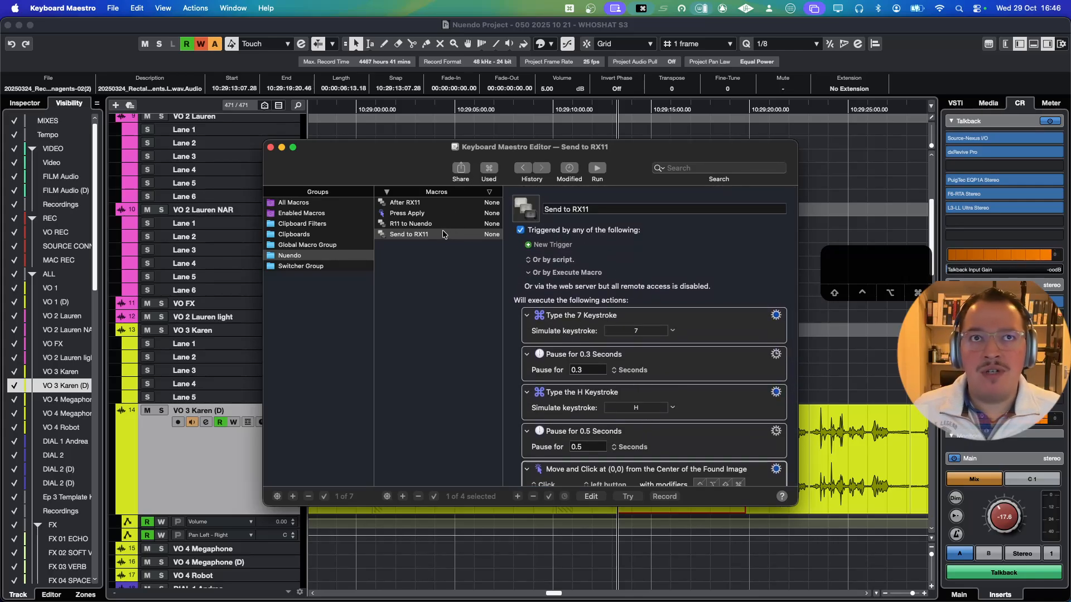
key(super+Tab)
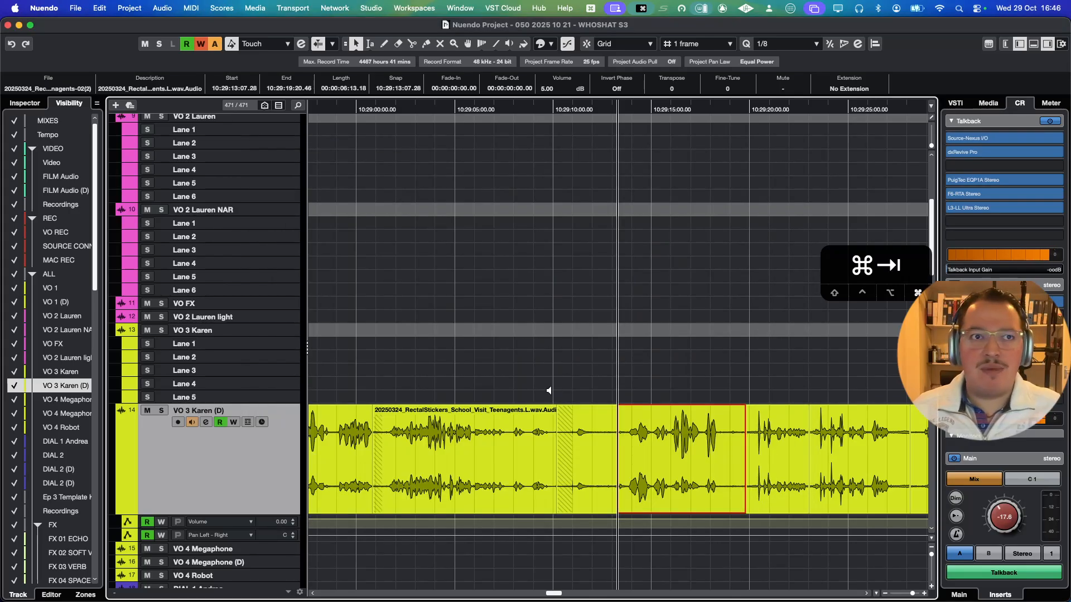
key(super+Tab)
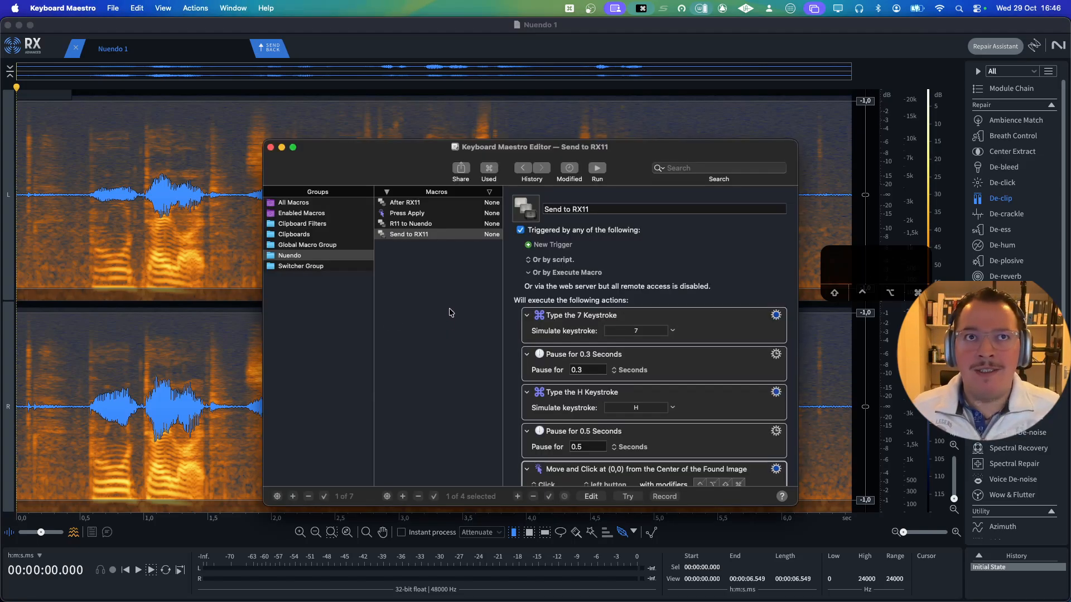
click(428, 224)
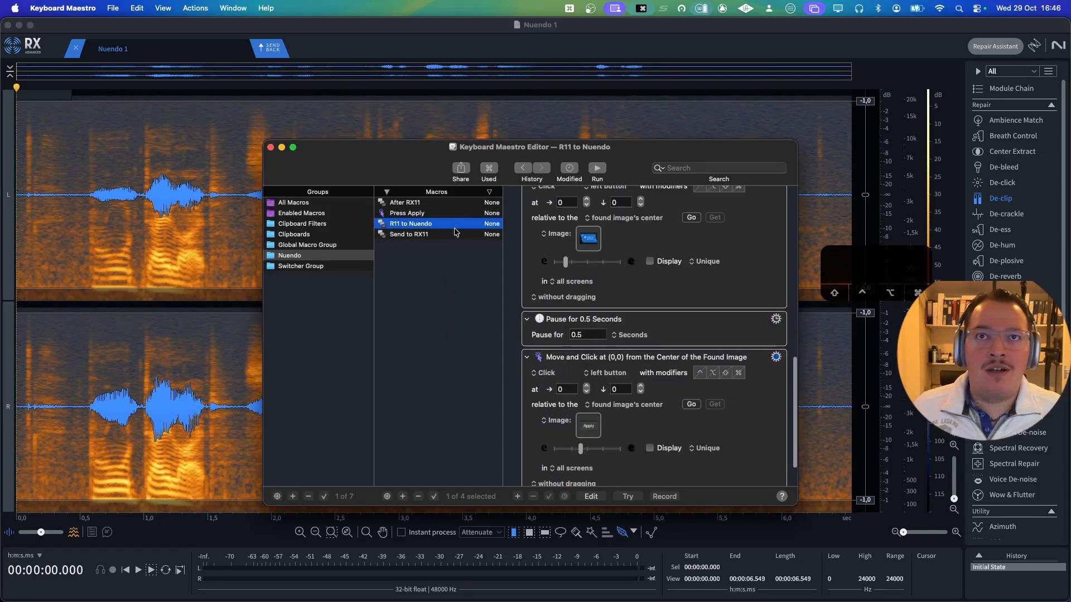
scroll(676, 350, up, 5)
scroll(613, 349, up, 6)
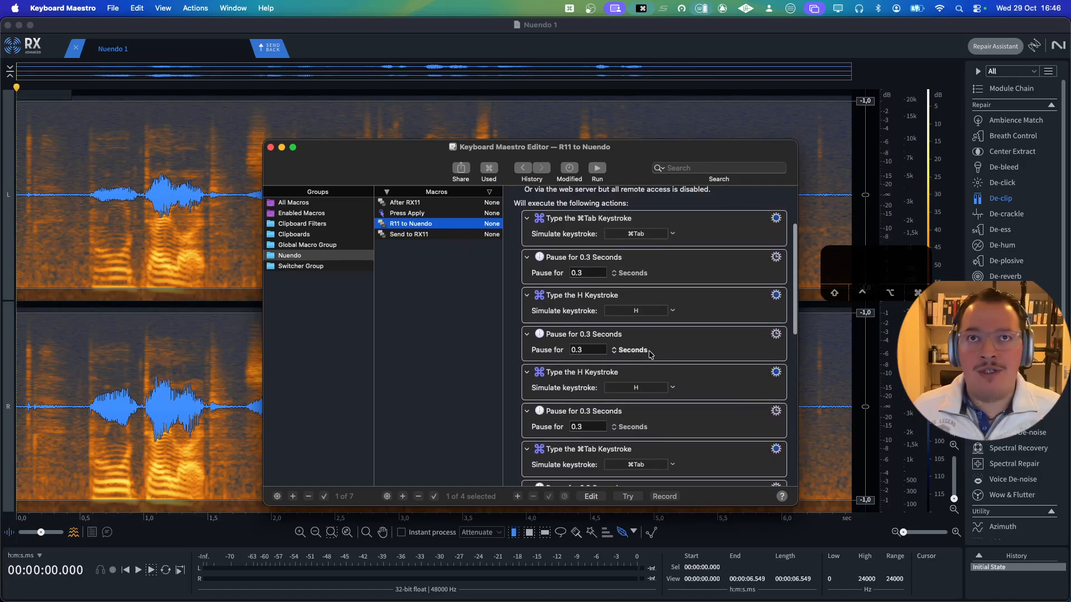
Switch to Nuendo, reduce the VO 3 Karen (D) track's height, and dismiss the Spotlight search
key(super+Tab)
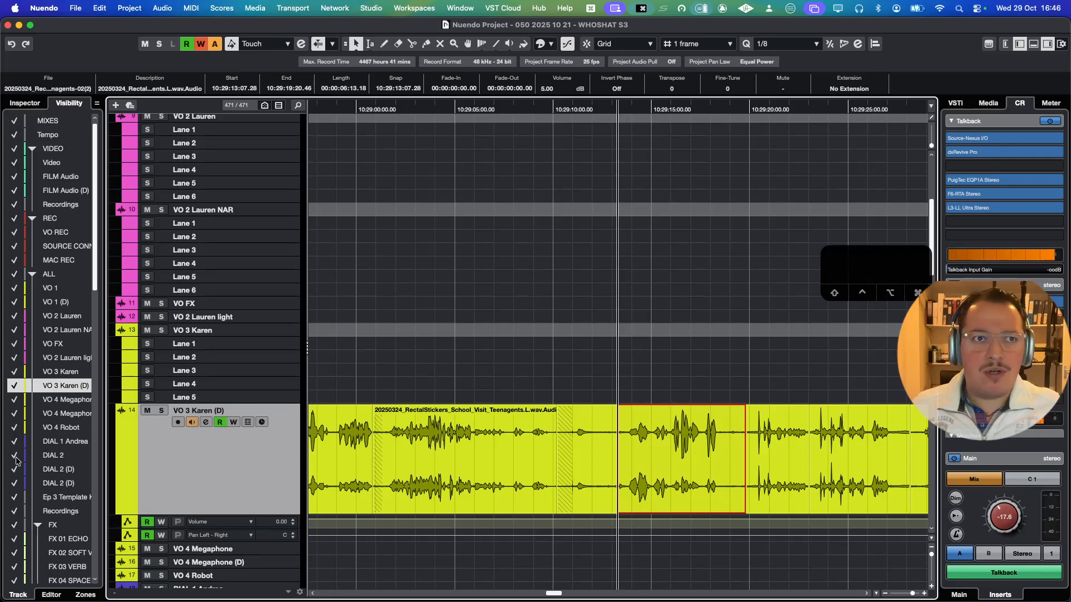
key(shift+r)
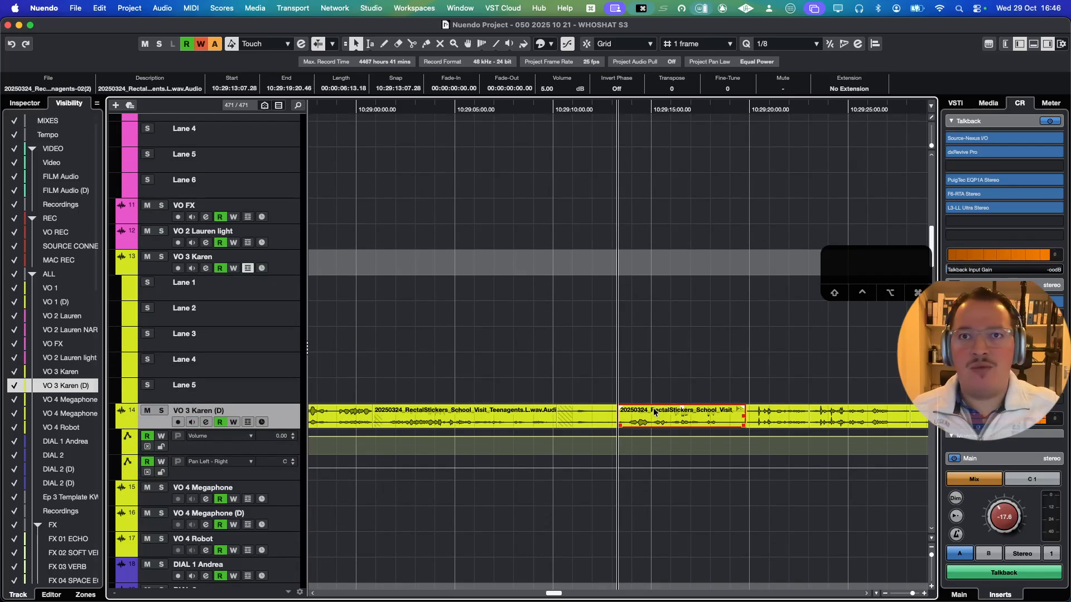
key(super+space)
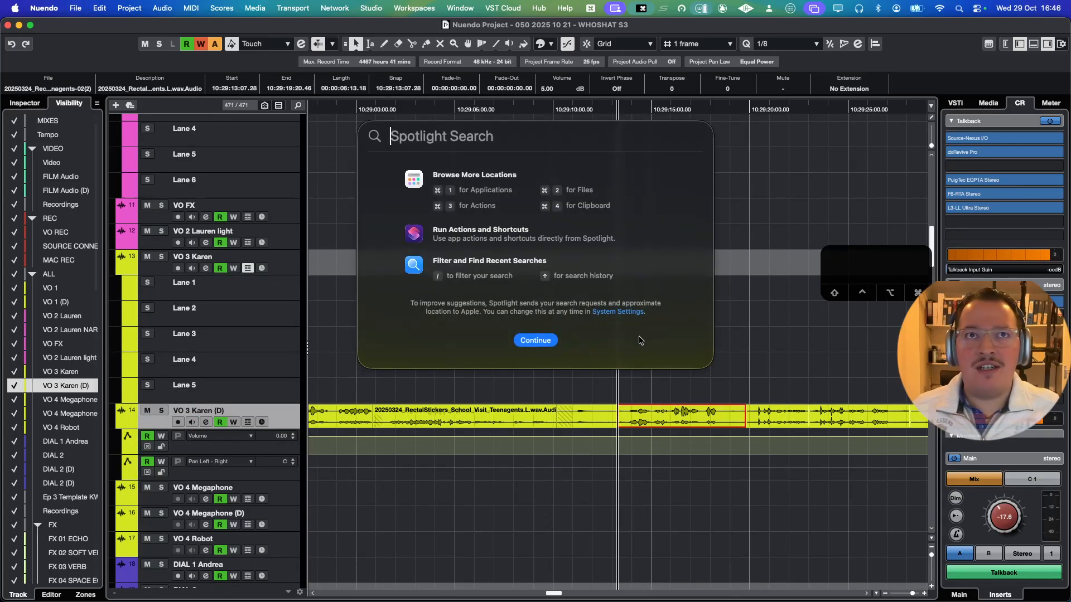
key(Escape)
key(r)
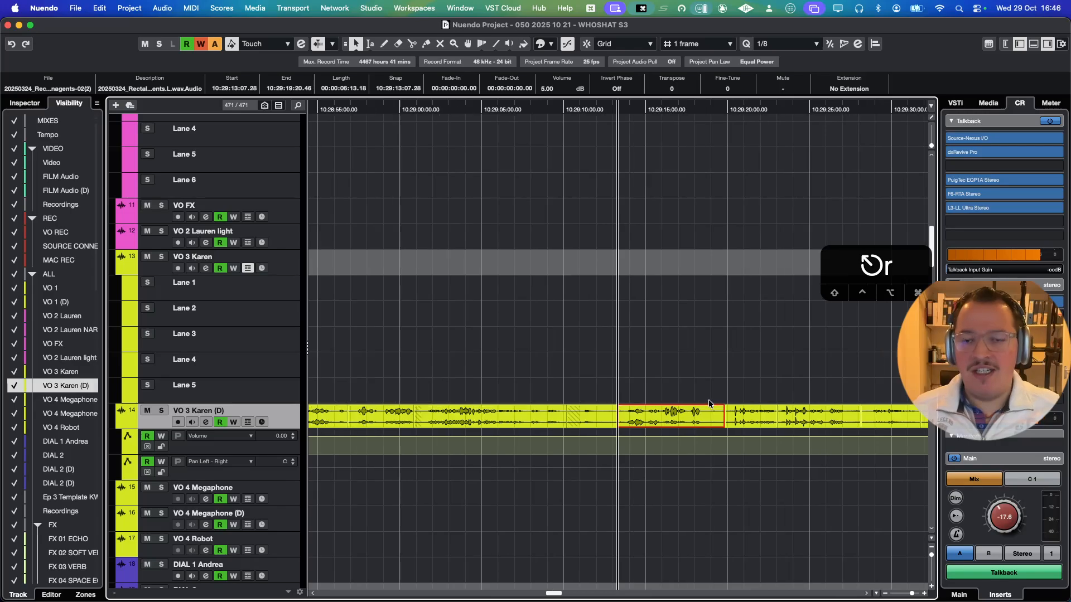
key(r)
Enlarge the VO 3 Karen (D) track, select its clip, and toggle Direct Offline Processing closed and open again
key(h)
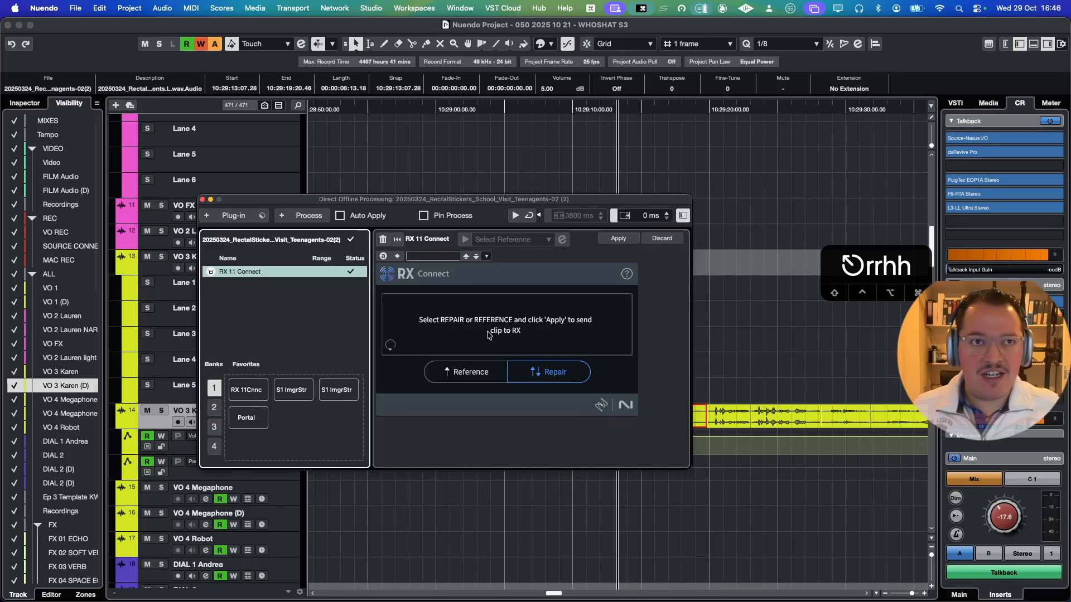
key(super+t)
click(644, 430)
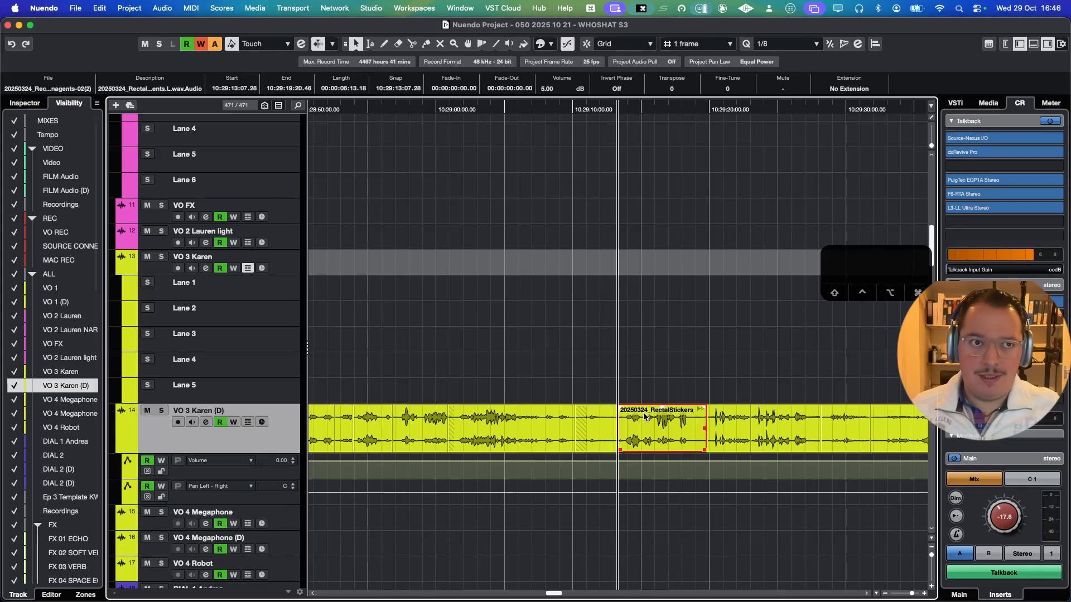
key(h)
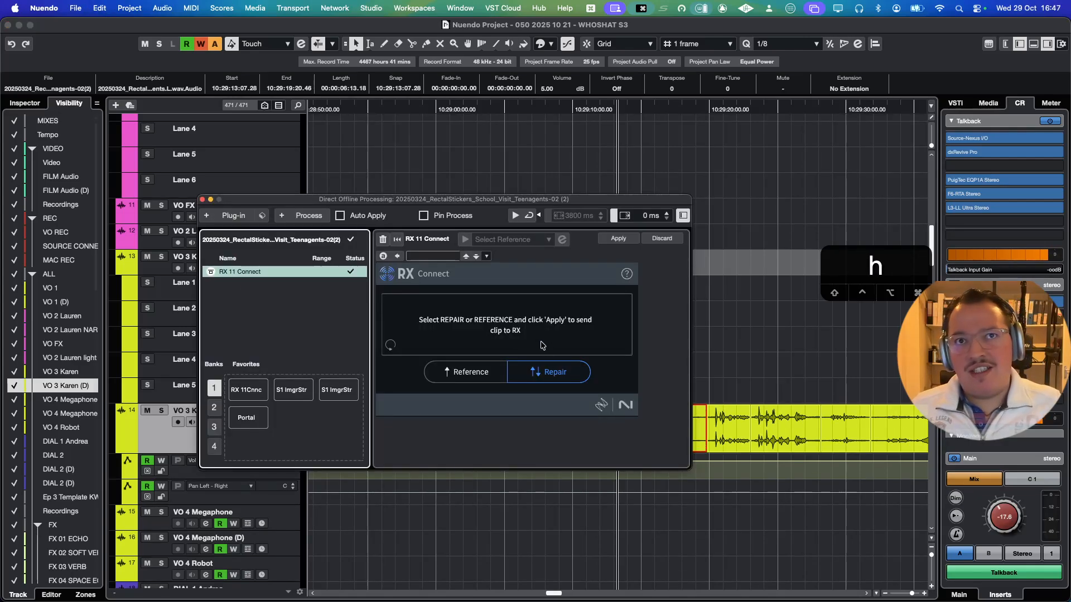
key(h)
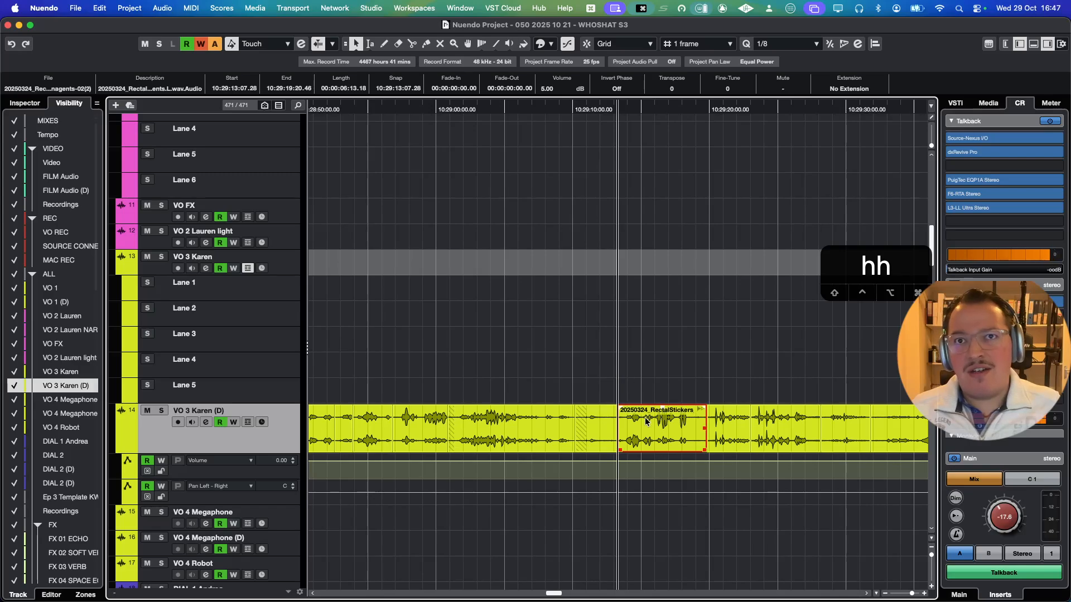
key(h)
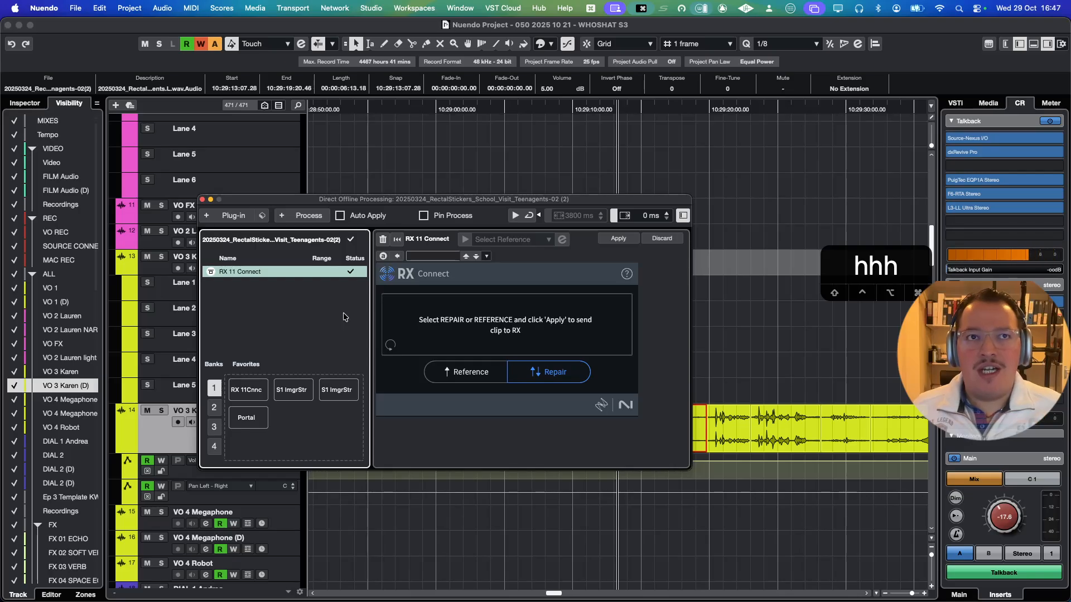
Switch to RX 11, send the Nuendo 1 audio back, and return to Nuendo's Direct Offline Processing window
key(super+Tab)
key(super+Tab)
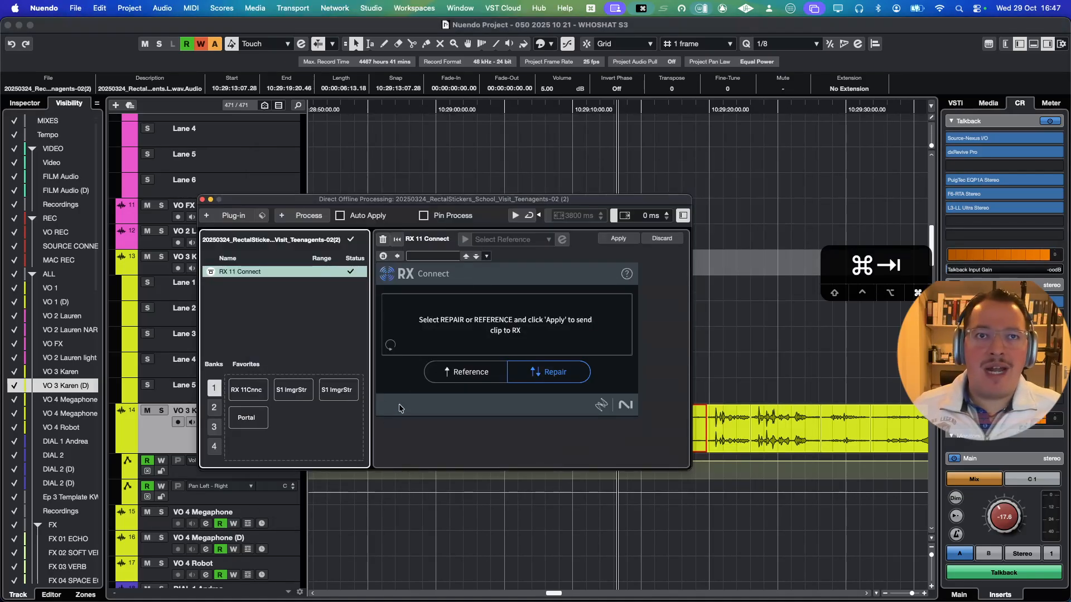
key(super+Tab)
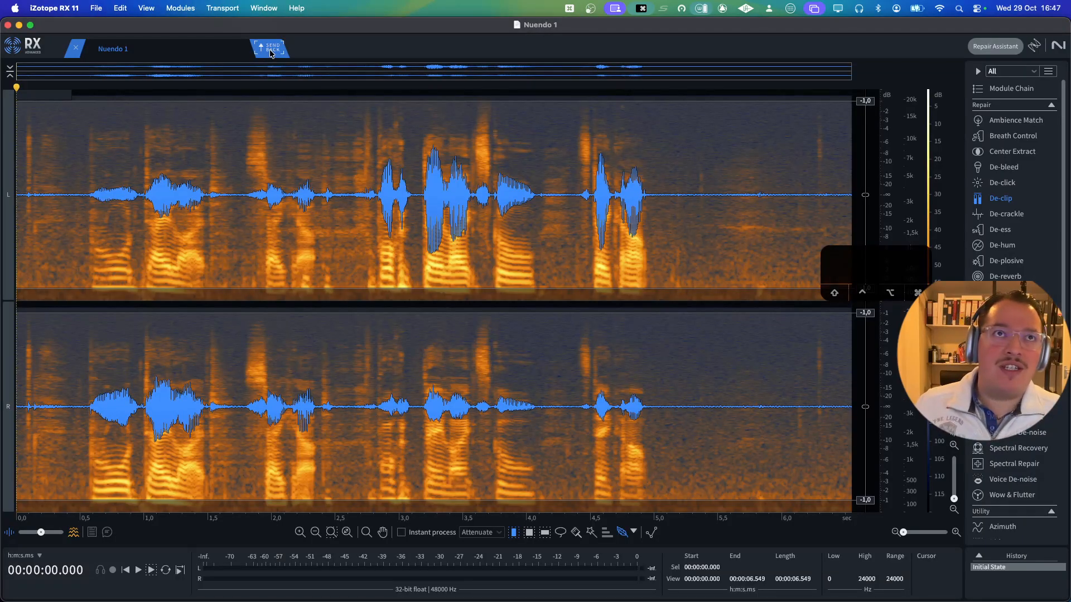
key(super+Tab)
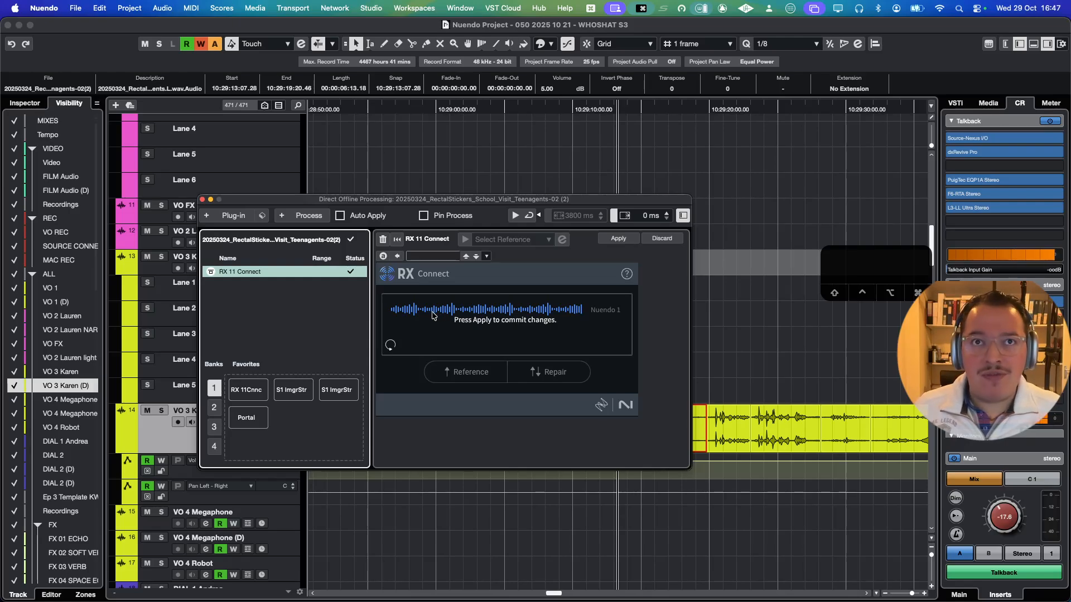
Toggle Direct Offline Processing to reset RX Connect, and send Nuendo 1 back from RX 11 once more
key(h)
key(h)
key(h)
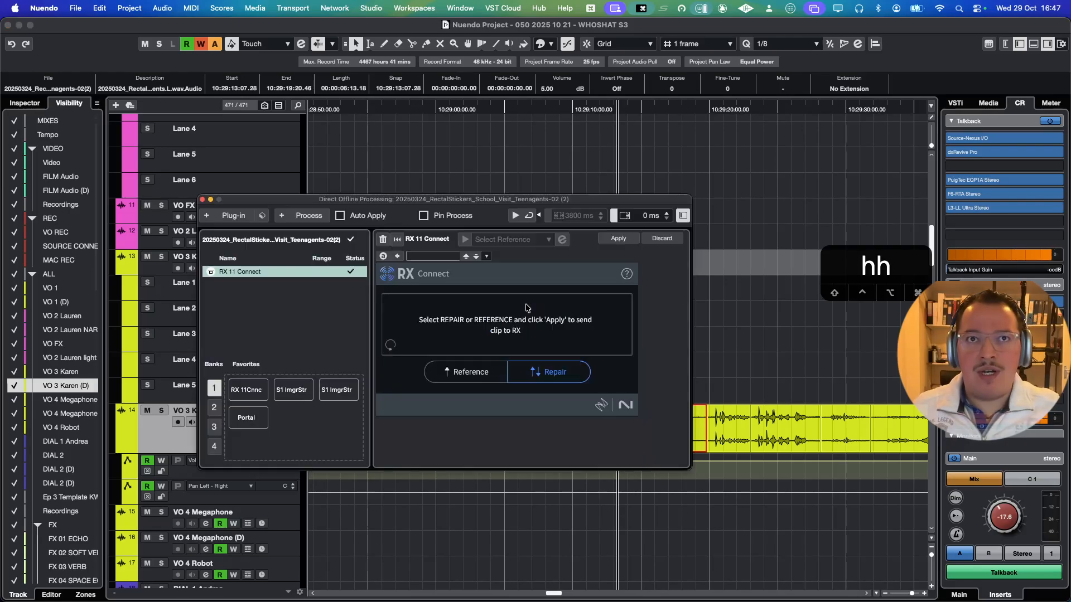
key(r)
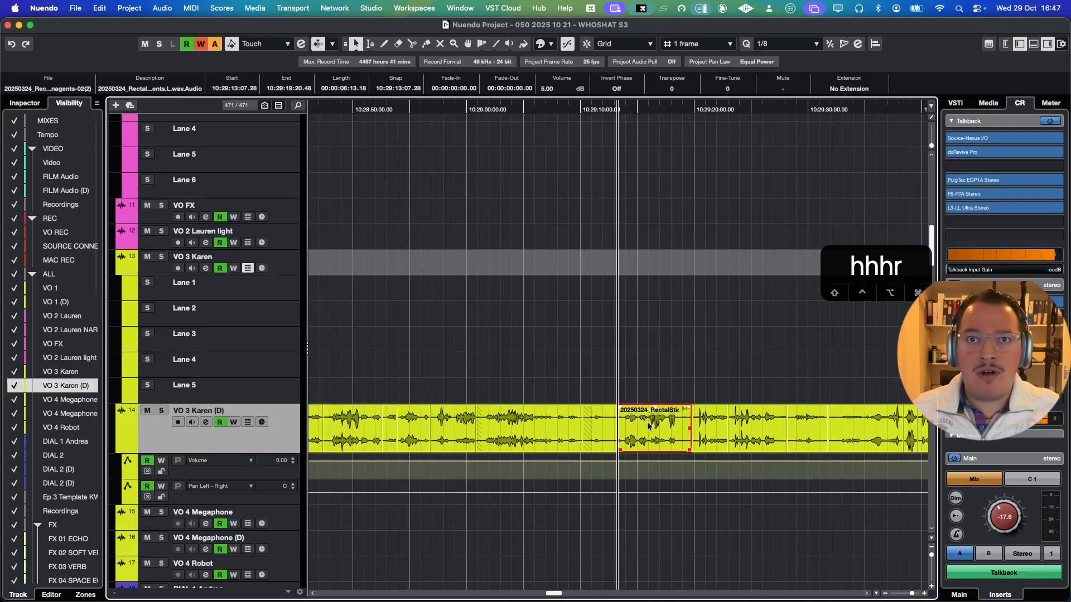
key(h)
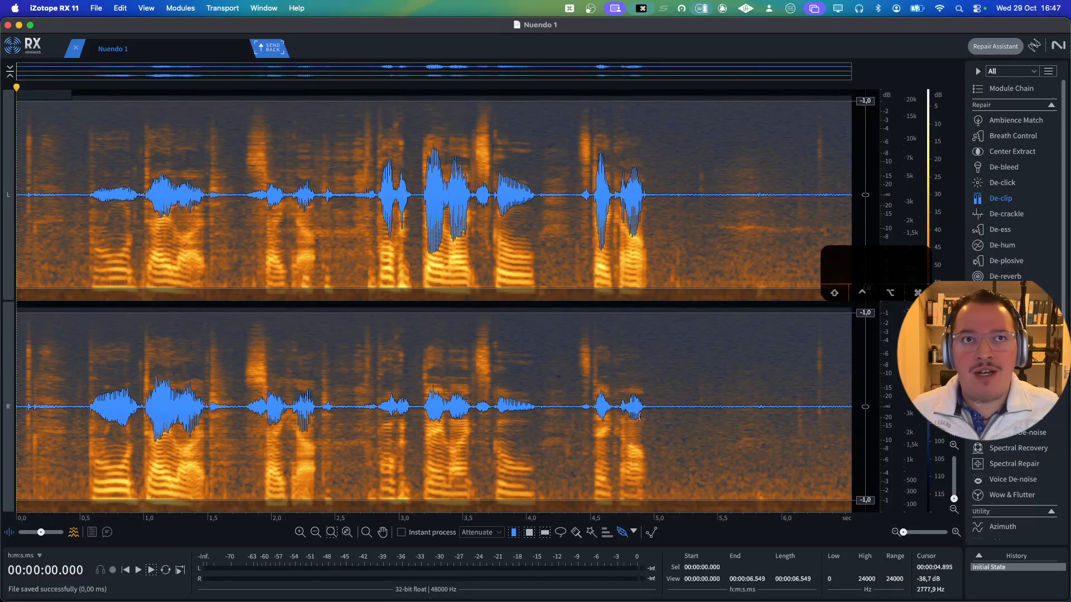
key(super+Return)
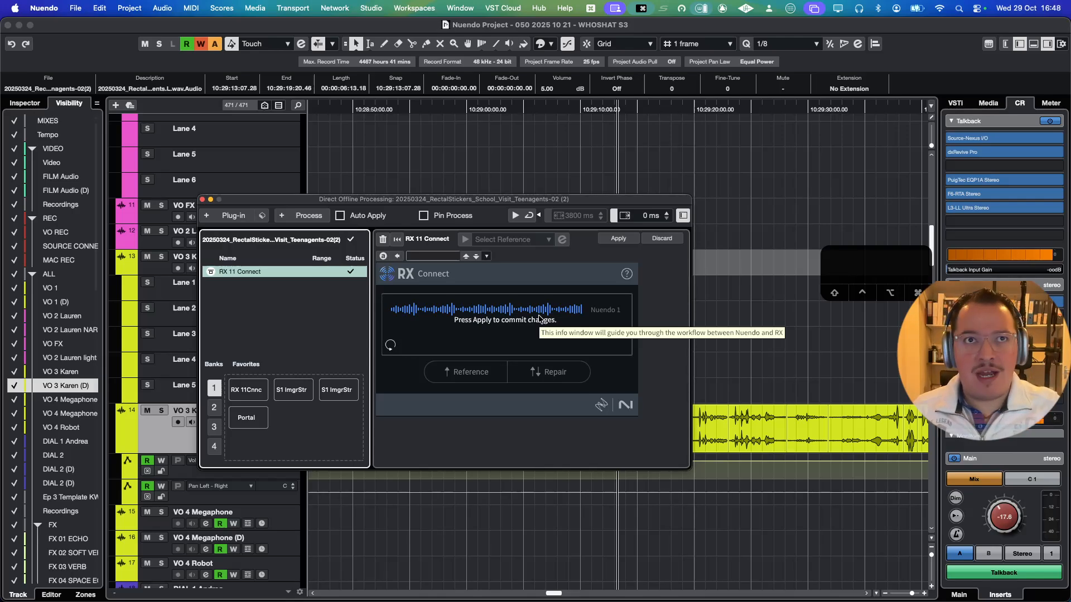
Hide and reopen Direct Offline Processing repeatedly to check RX Connect's state for the returned clip
key(h)
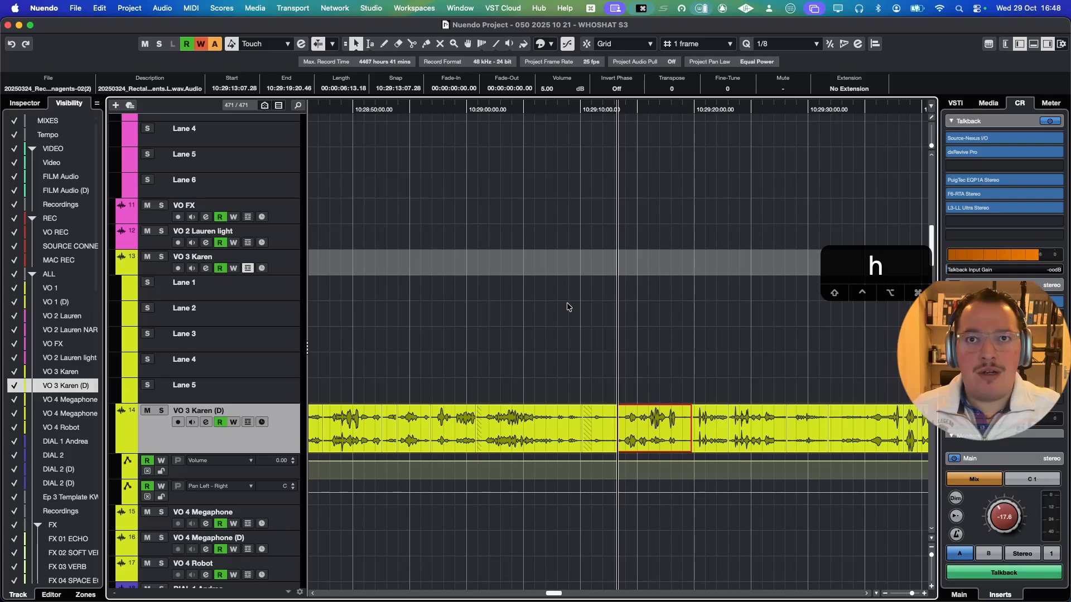
key(h)
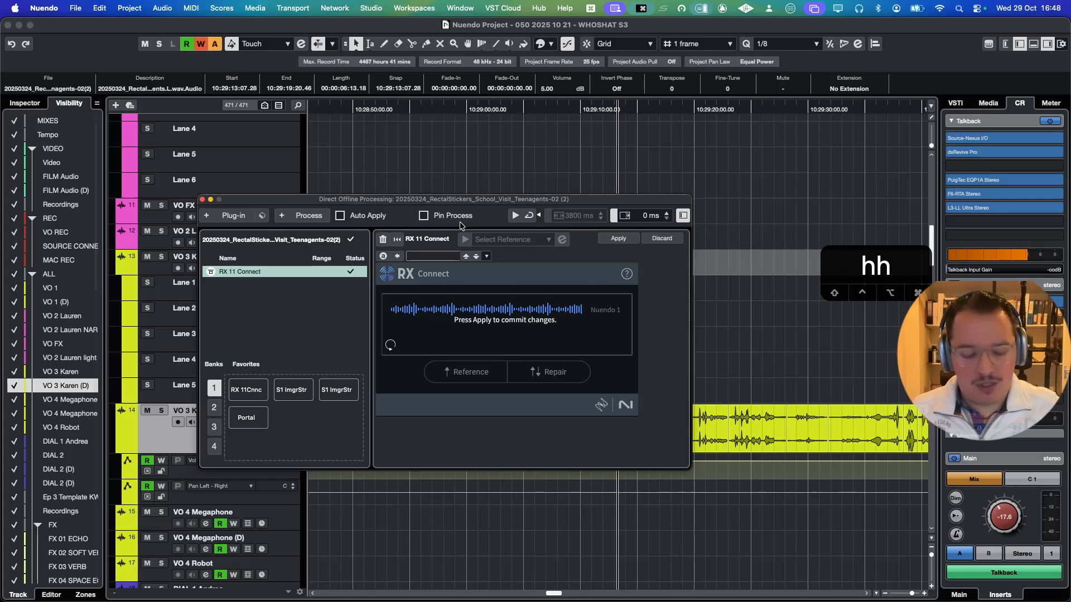
key(h)
key(h)
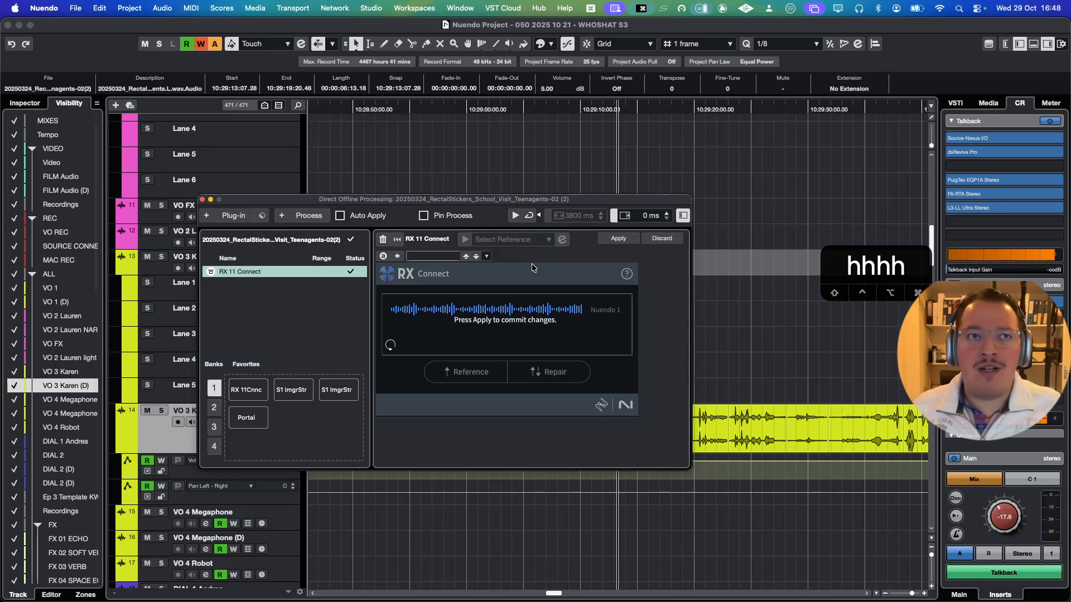
key(h)
key(h)
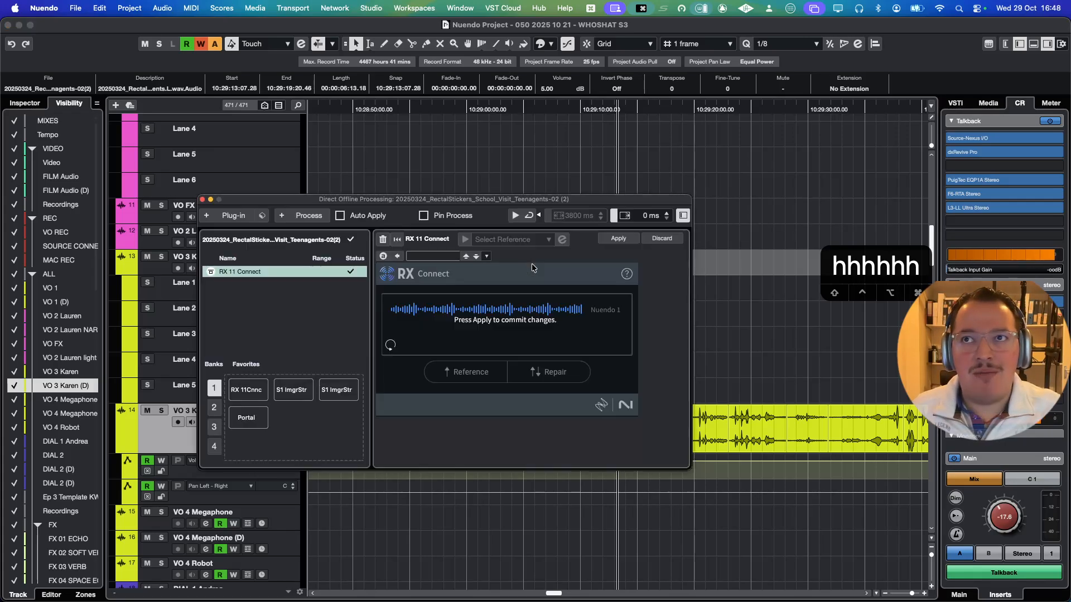
Move the Direct Offline Processing window clear of the VO 3 Karen (D) clip and apply the audio returned through RX 11 Connect
key(h)
key(h)
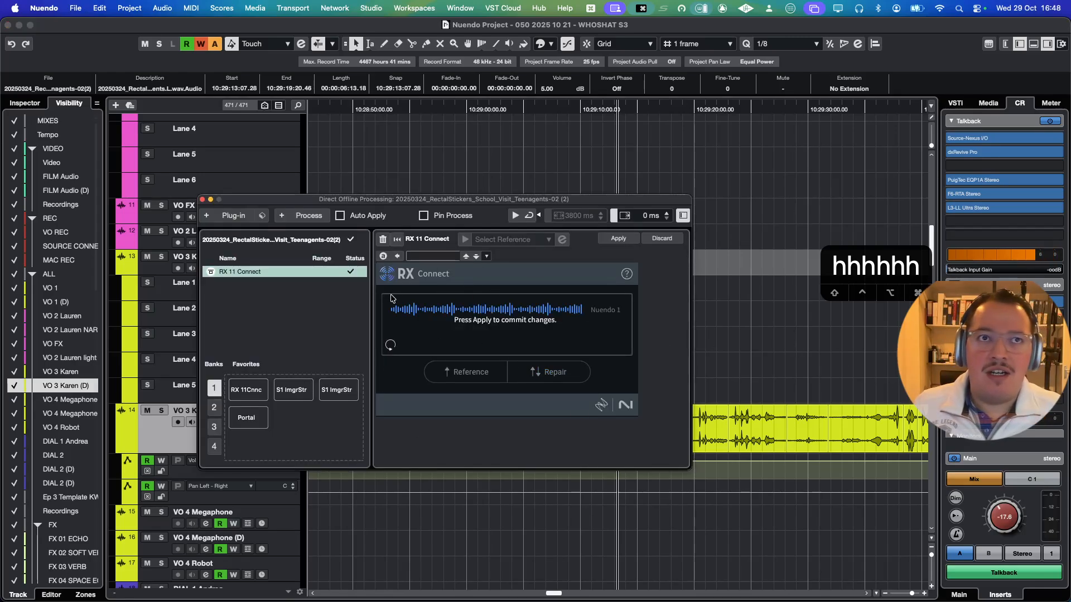
drag(617, 201, 489, 148)
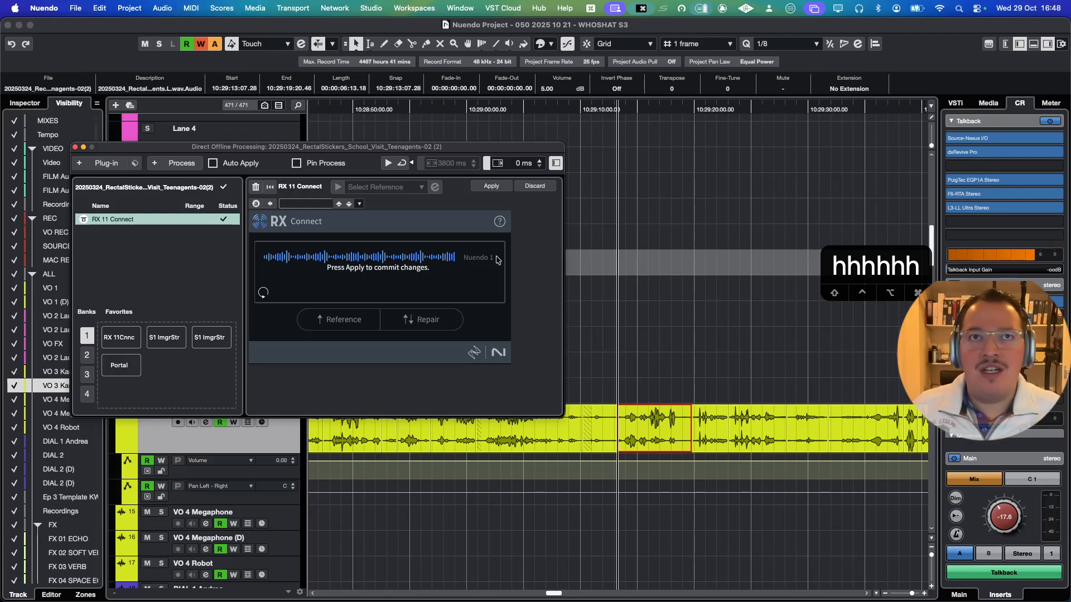
click(488, 187)
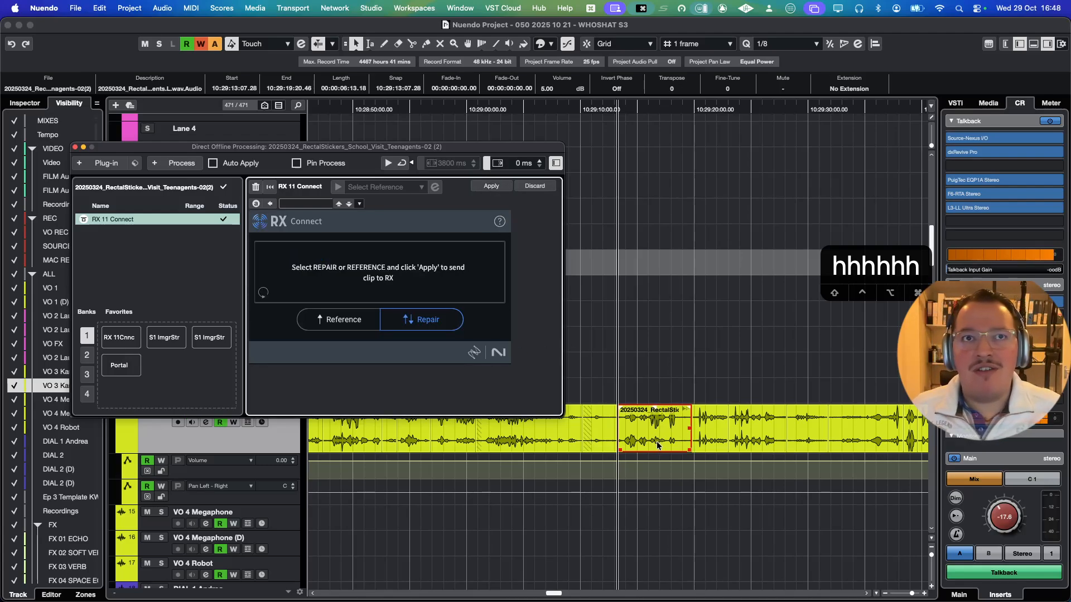
Make the selected clip's offline processing permanent, confirm it, and close and reopen Direct Offline Processing
key(F7)
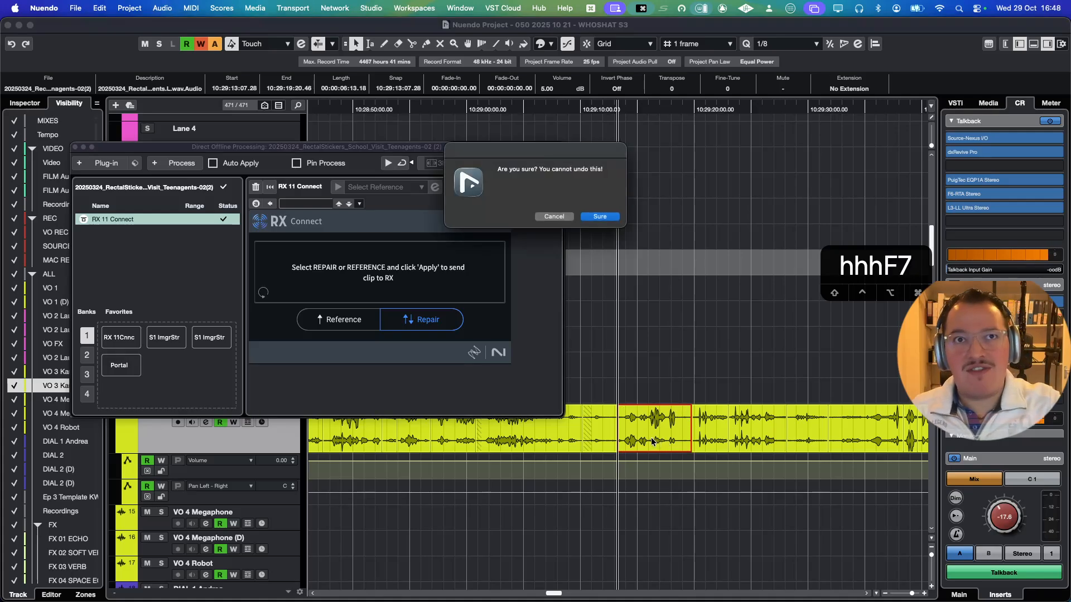
key(Return)
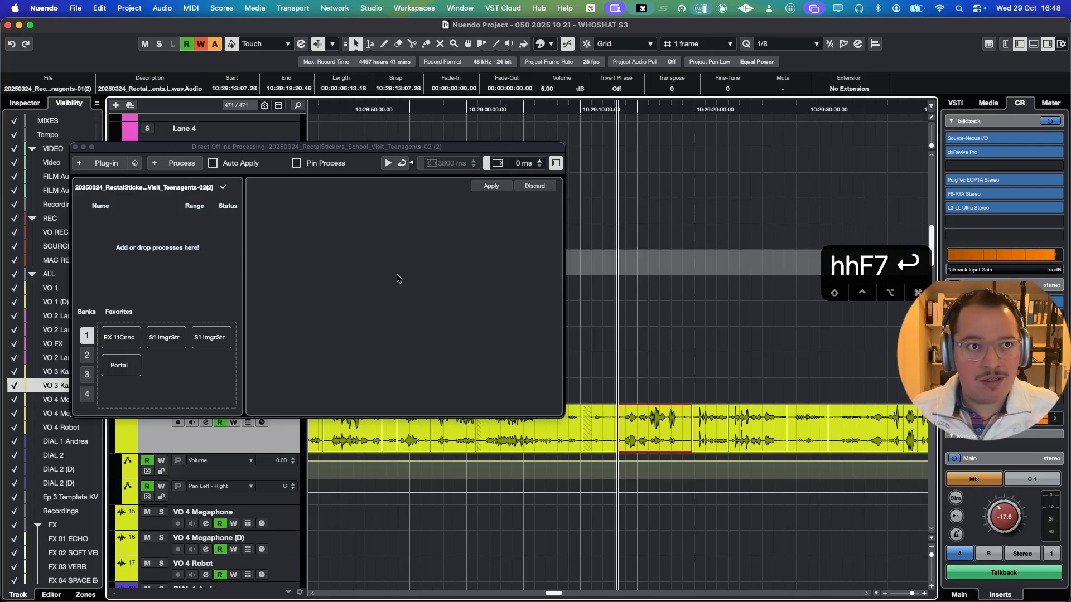
key(F7)
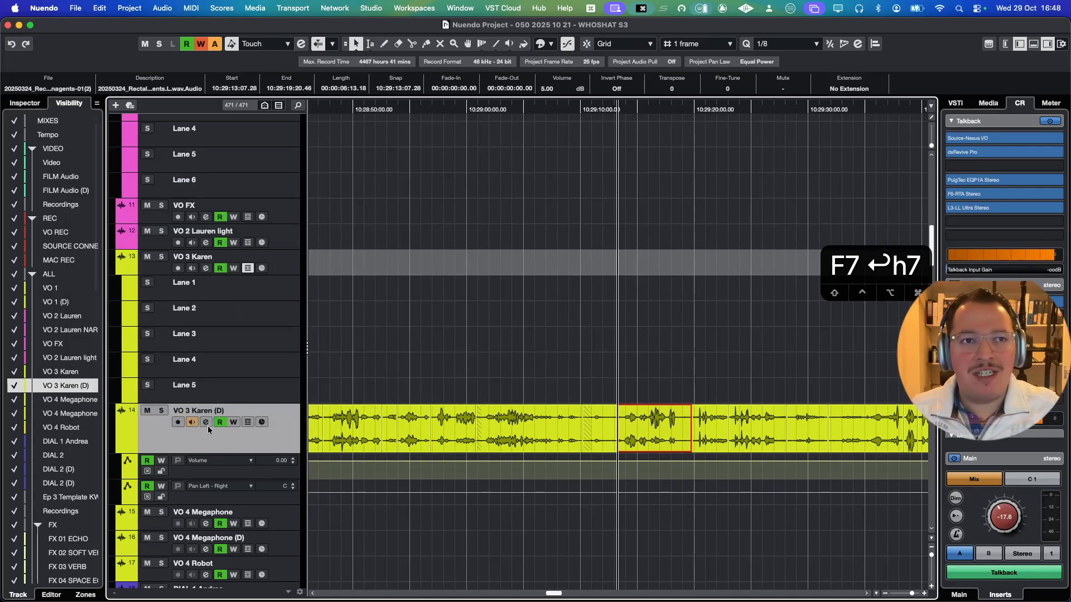
key(7)
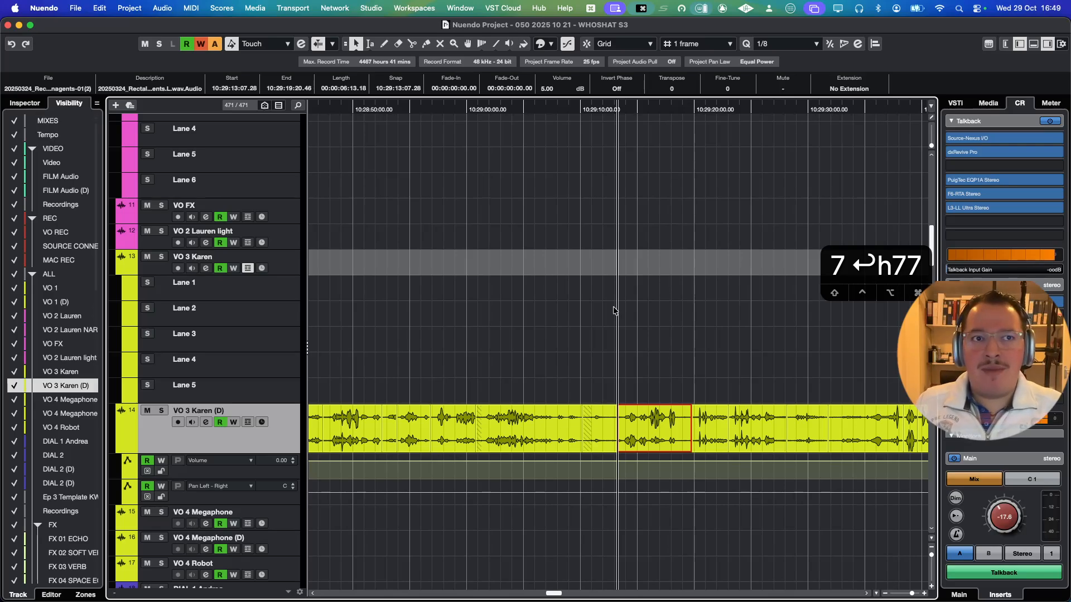
key(h)
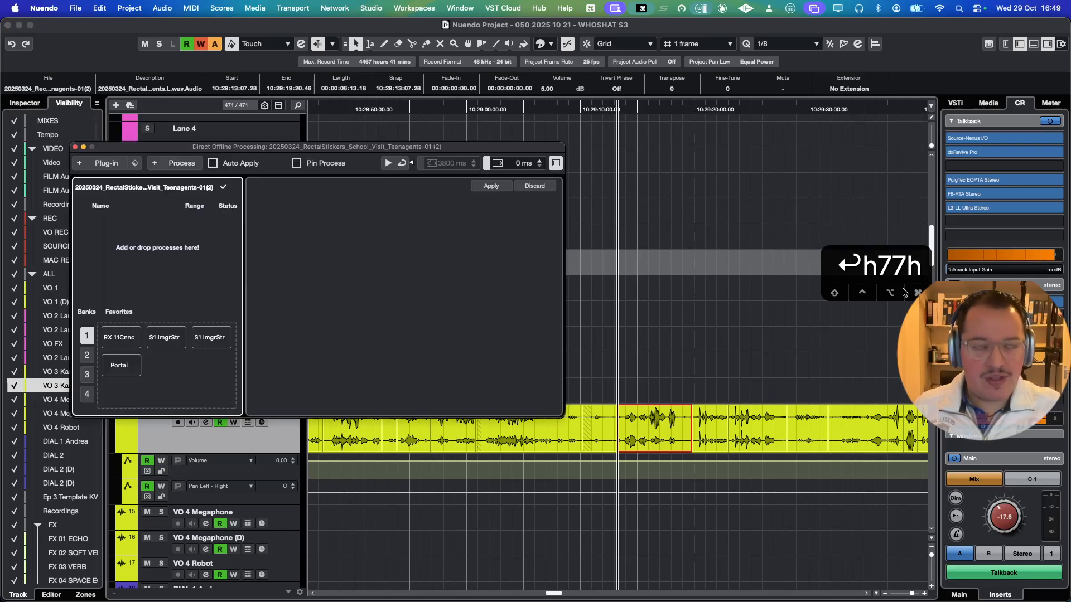
Load the API-550A Stereo equalizer in Direct Offline Processing, try its Analog switch, and close the window without applying it
drag(301, 147, 496, 175)
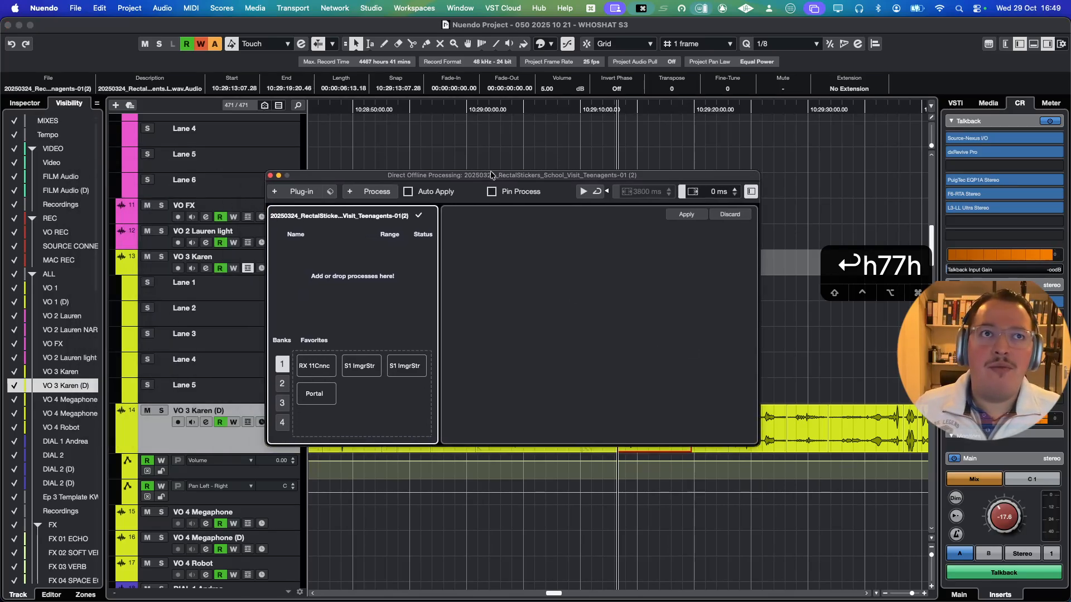
click(302, 191)
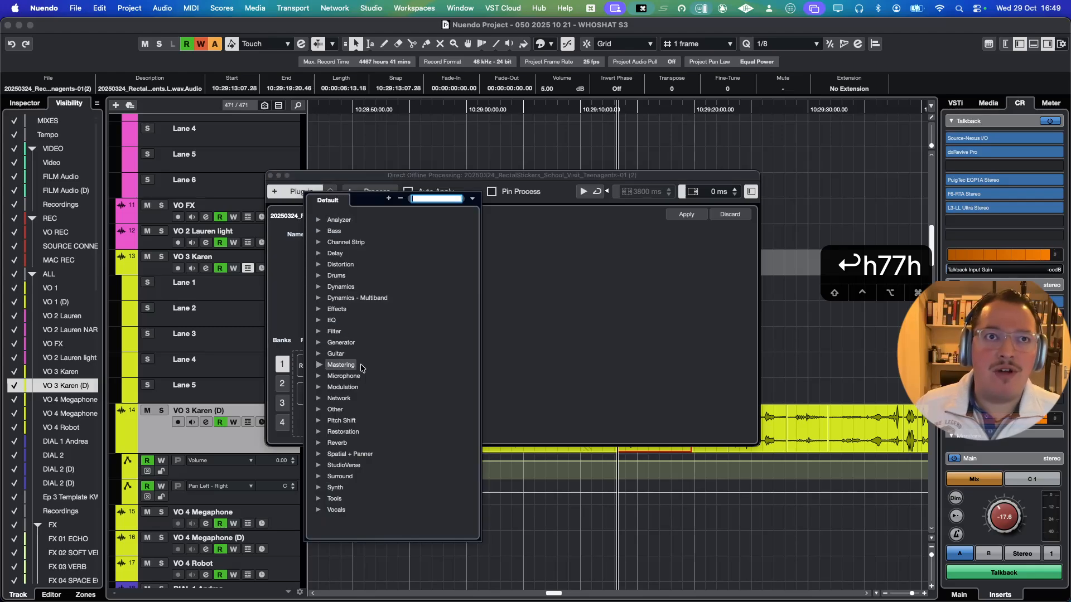
click(327, 320)
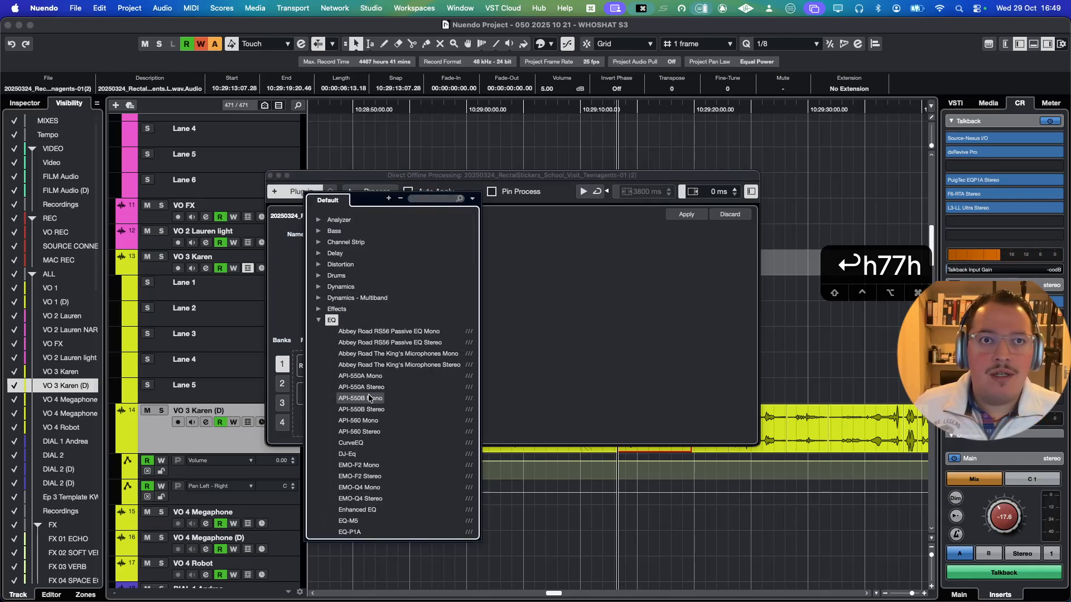
click(360, 398)
drag(622, 176, 600, 86)
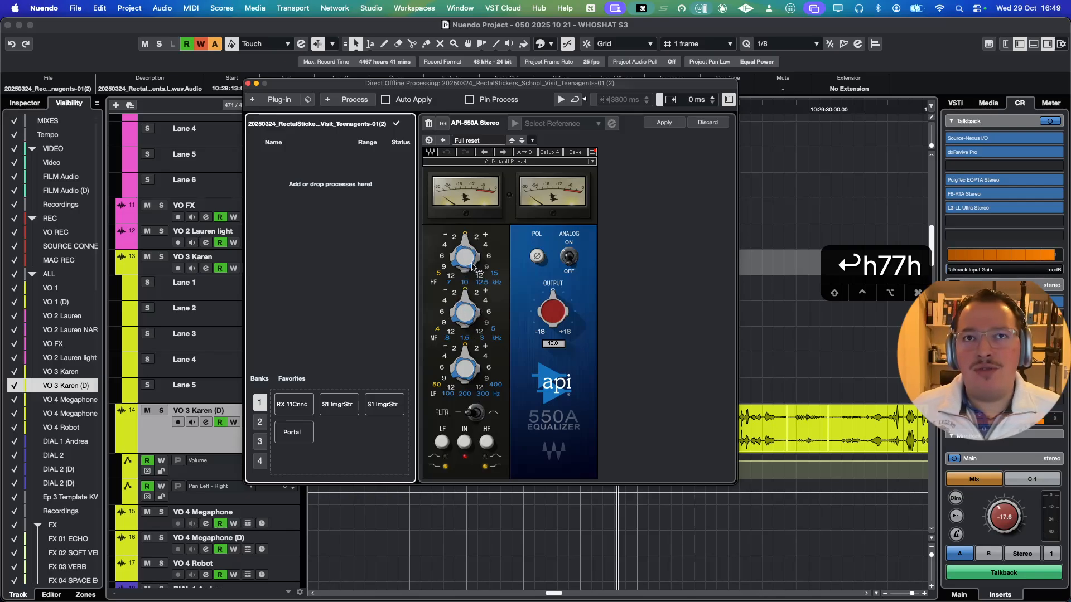
click(567, 262)
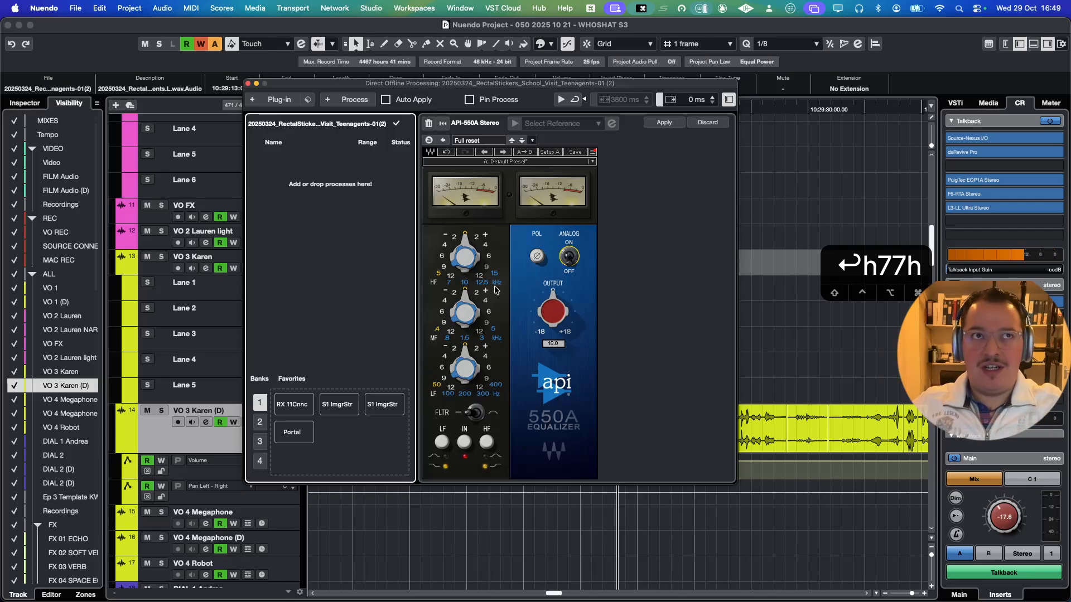
key(h)
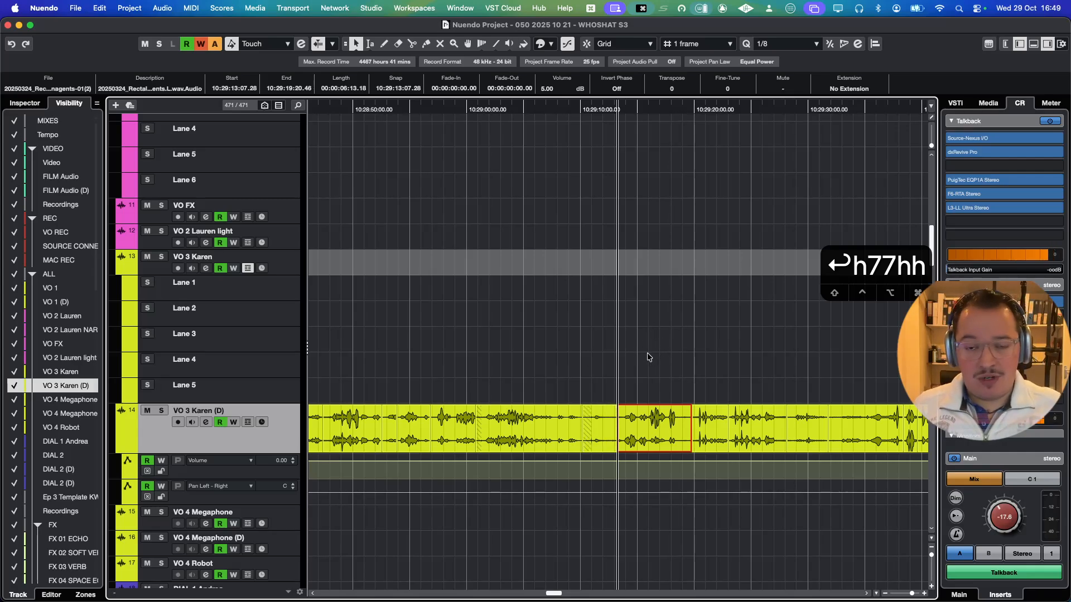
Switch to Keyboard Maestro, review the actions of the R11 to Nuendo and Send to RX11 macros, and return to Nuendo
key(super+Tab)
key(super+Tab)
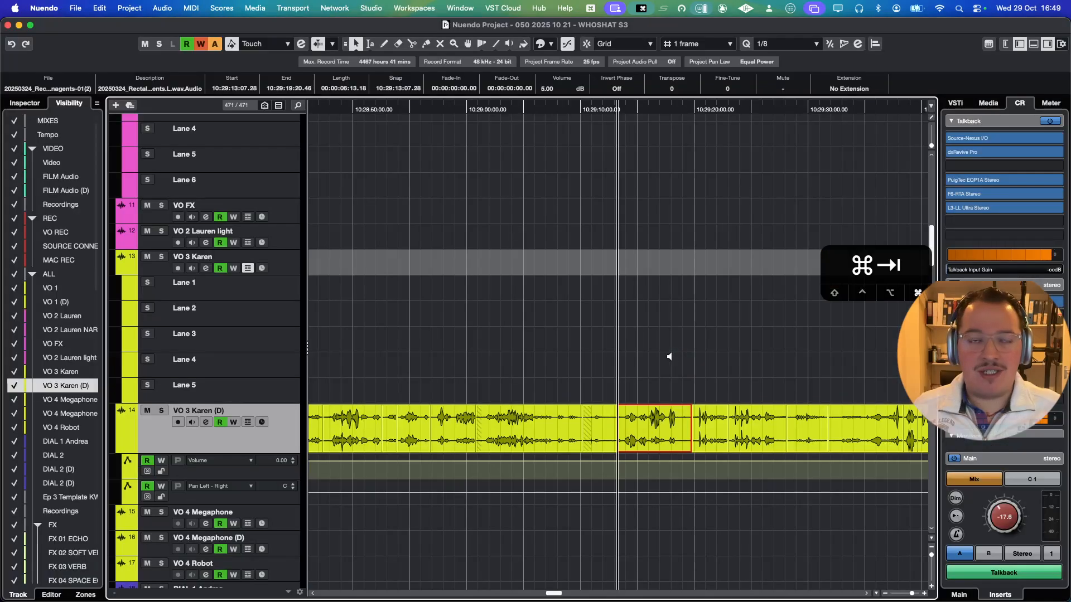
key(super+Tab)
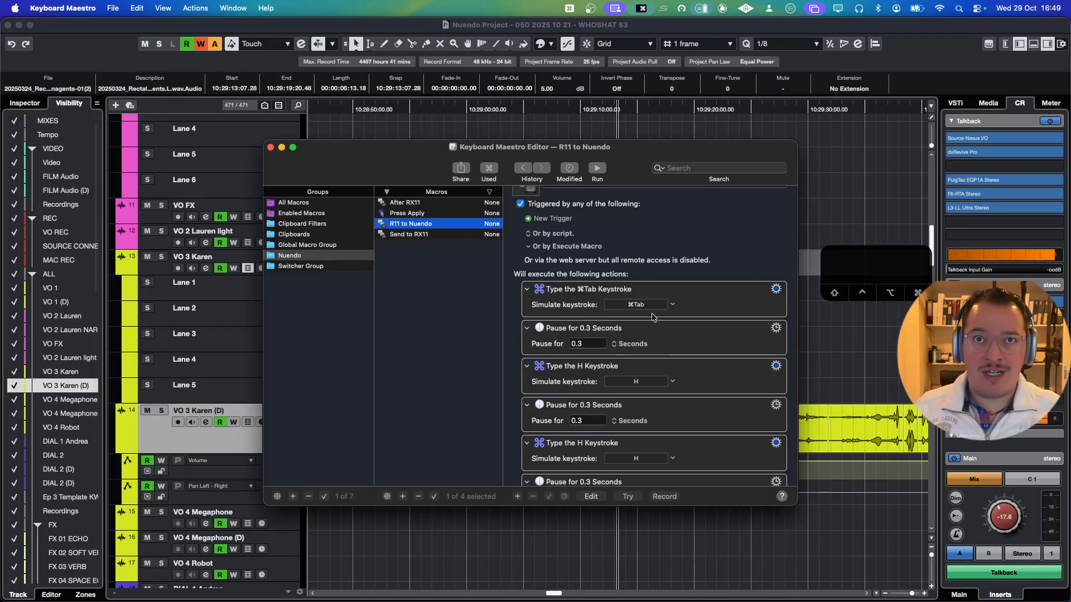
scroll(616, 338, down, 3)
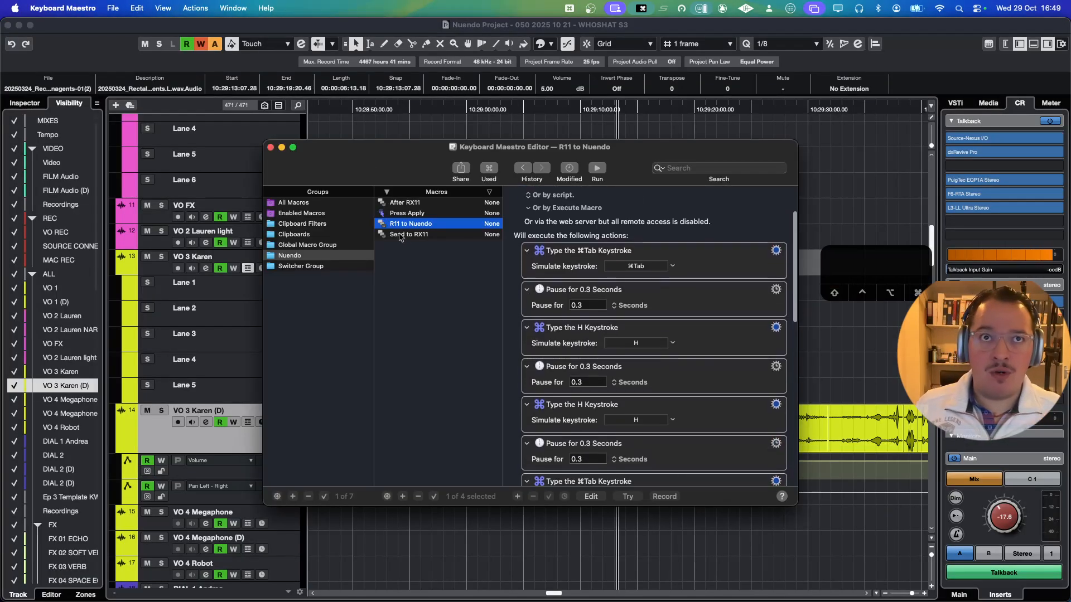
click(427, 235)
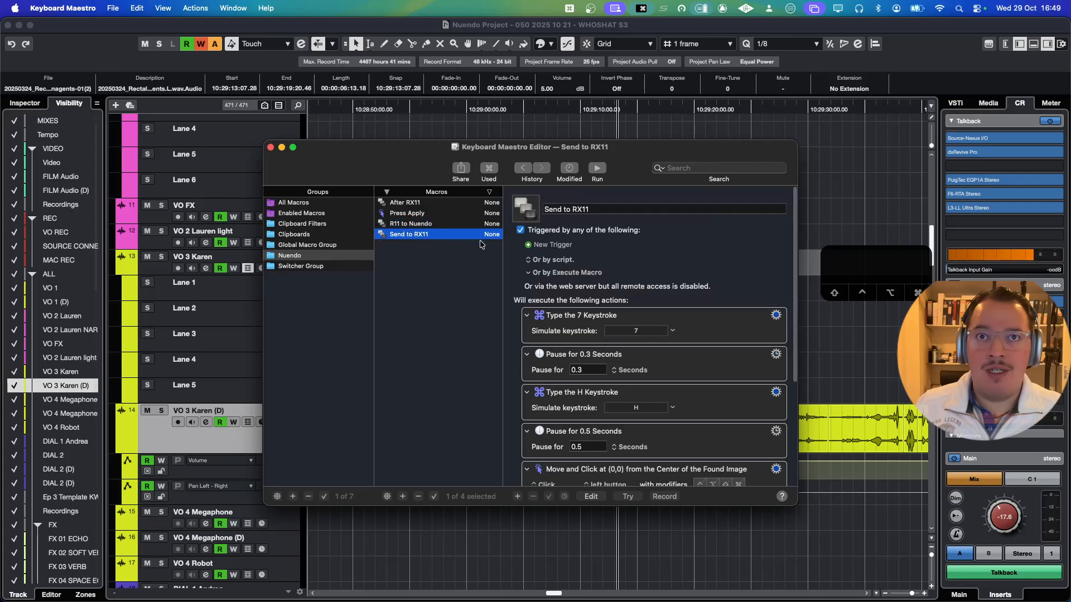
scroll(647, 337, down, 5)
scroll(647, 336, down, 2)
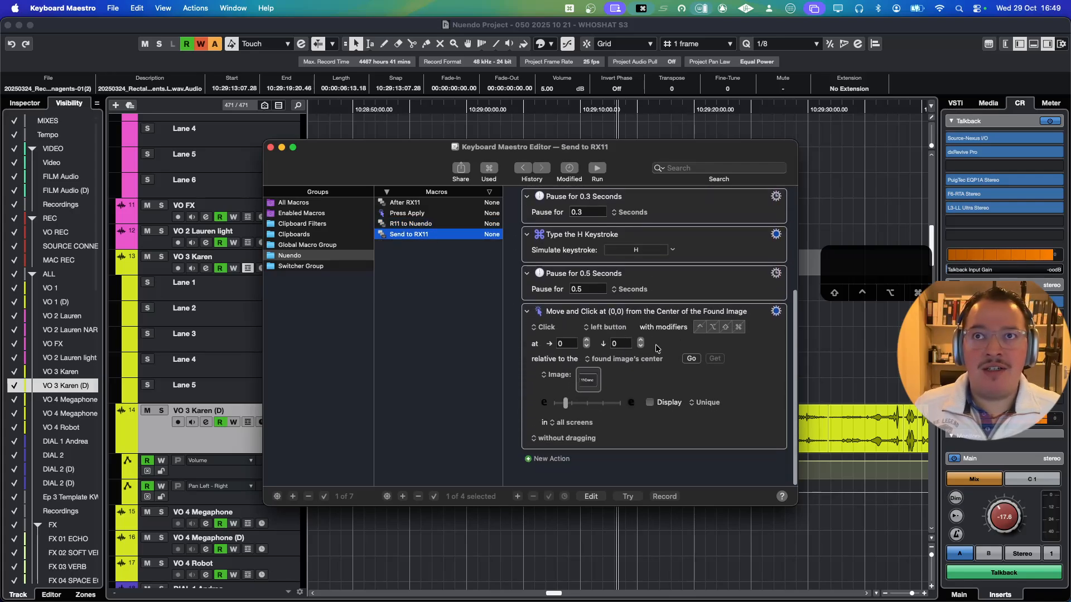
click(808, 337)
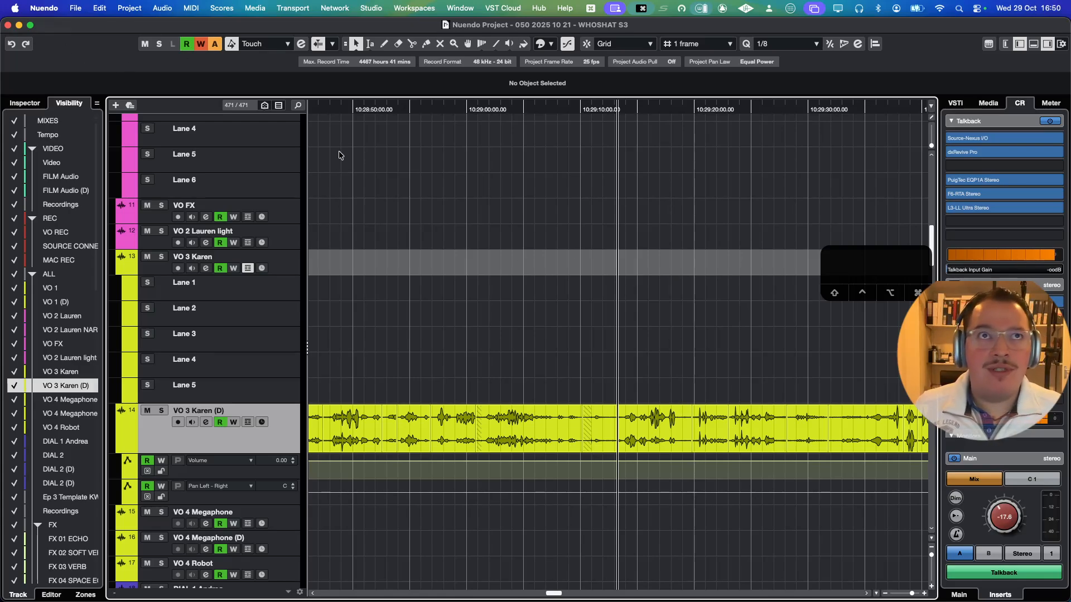
click(76, 13)
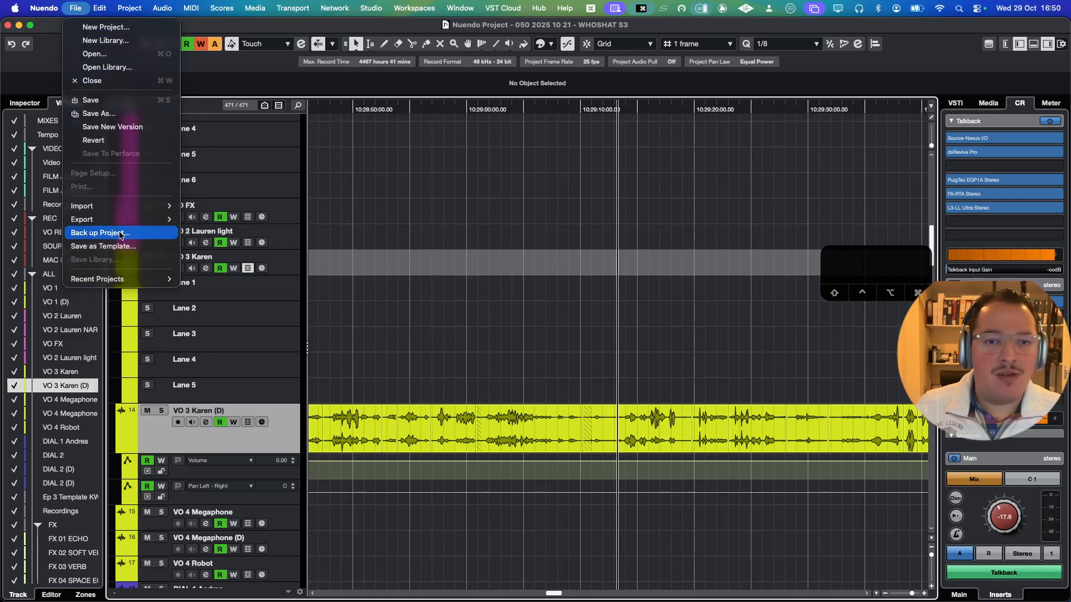
mouse_move(99, 8)
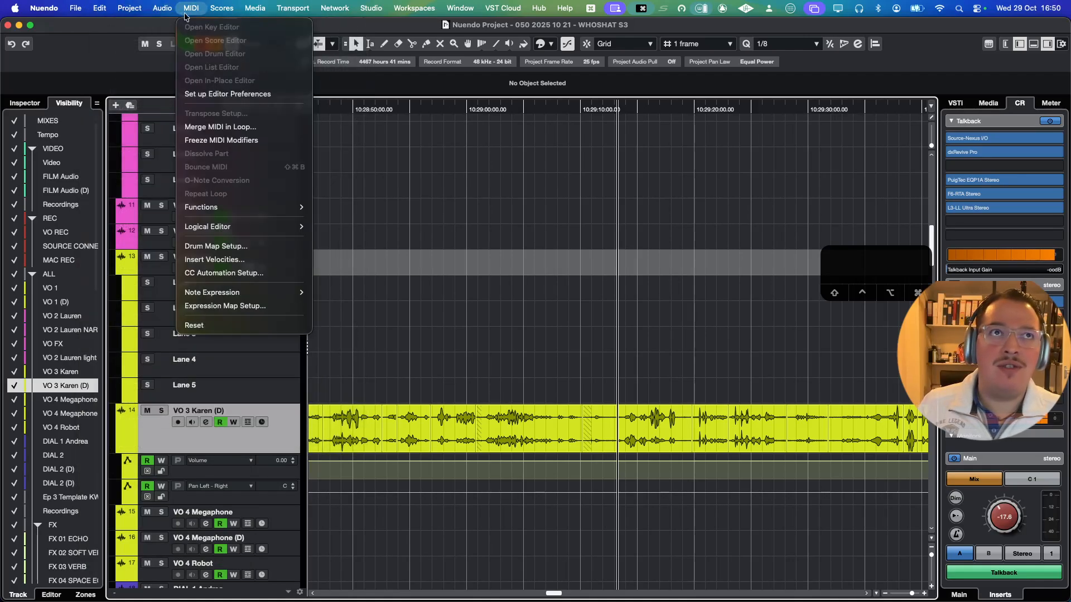
mouse_move(226, 4)
mouse_move(292, 11)
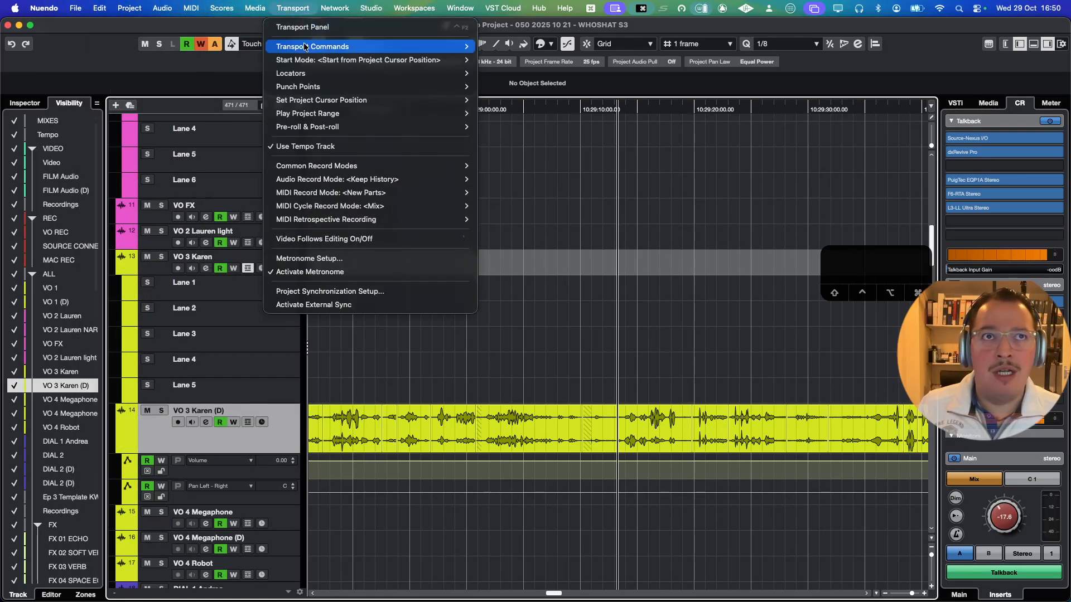
mouse_move(317, 91)
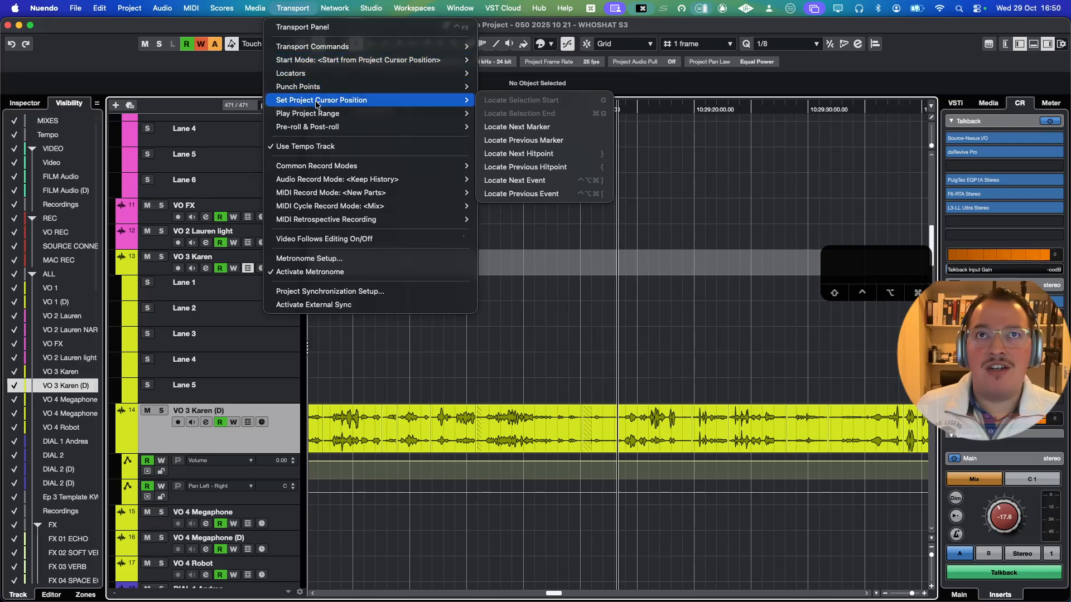
mouse_move(313, 114)
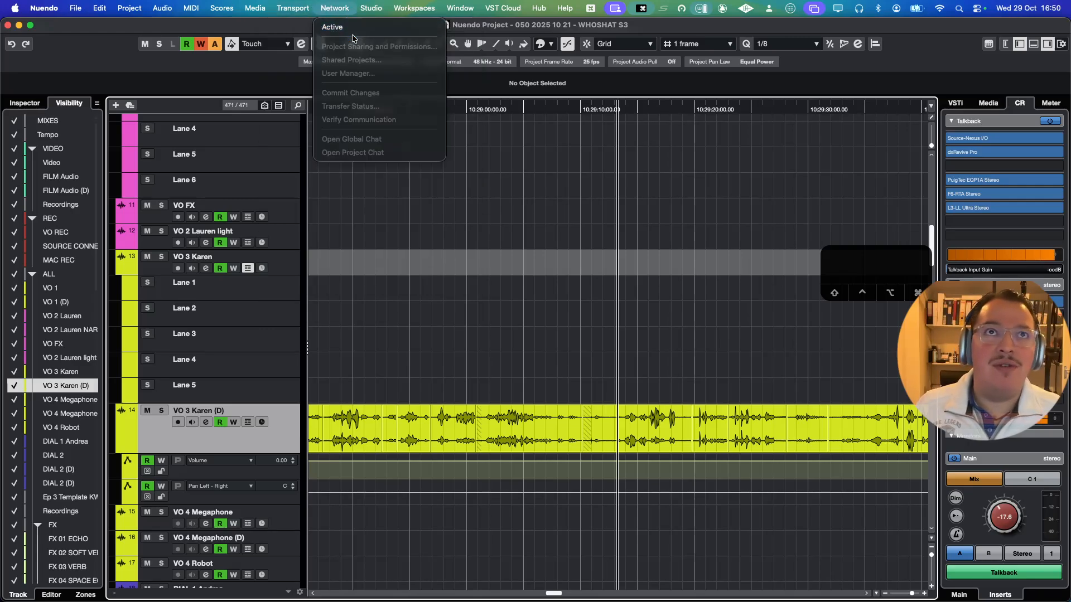
mouse_move(371, 9)
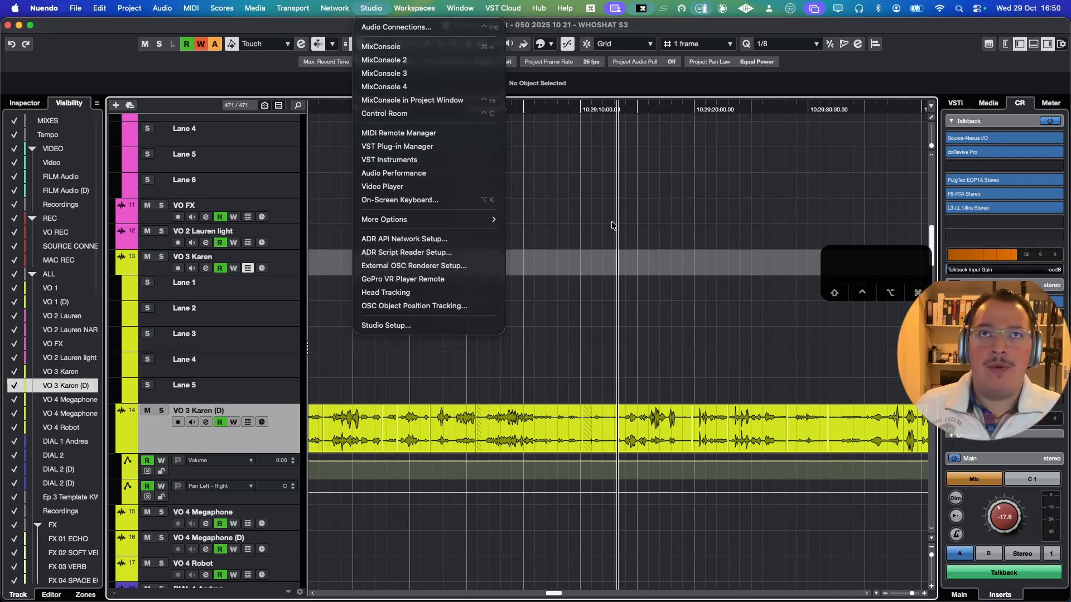
click(596, 230)
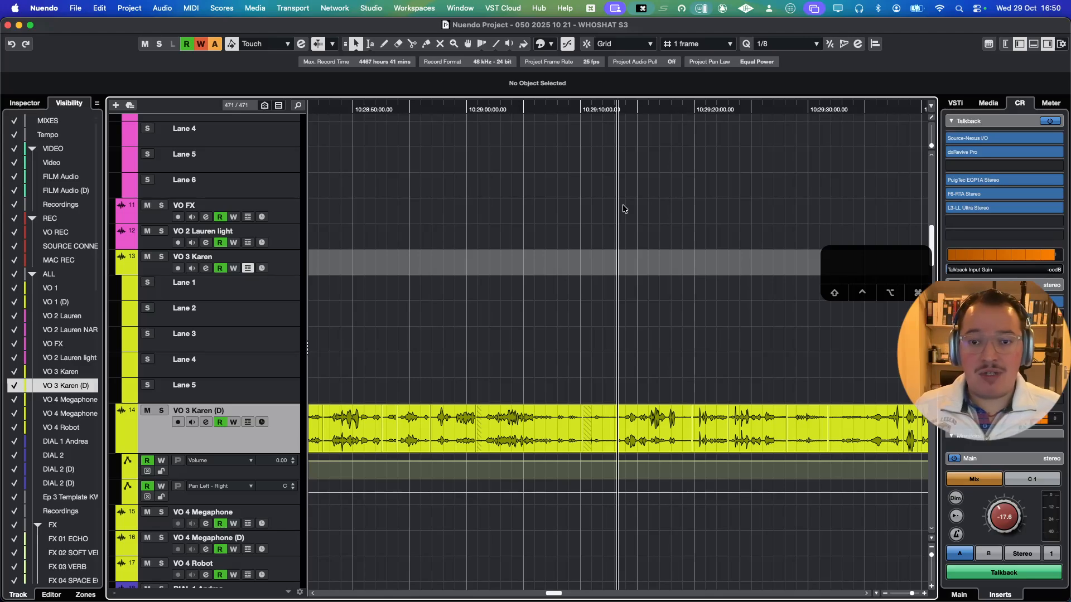
Switch to RX 11, open the De-clip module, select about 0.4 s of Nuendo 1 from 3.144 s, and close the module
key(super+Tab)
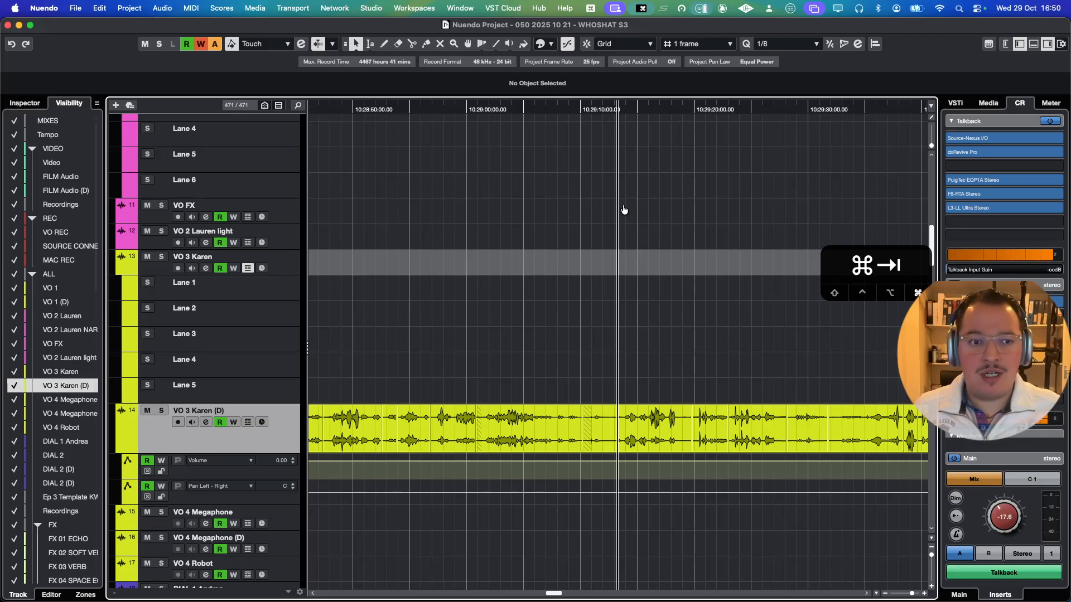
key(super+Tab)
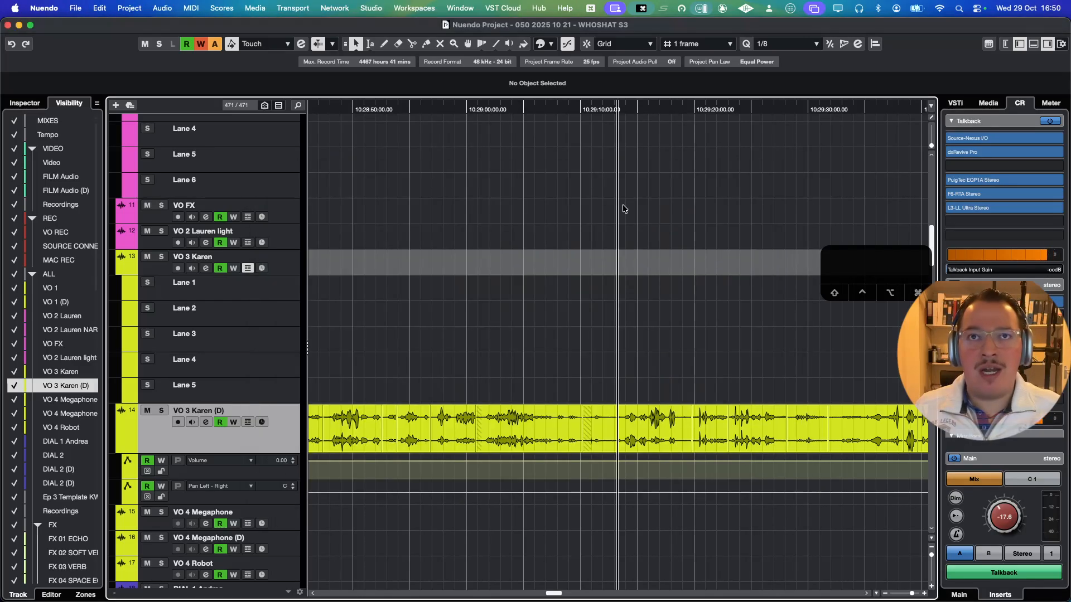
key(super+Tab)
key(super+Tab)
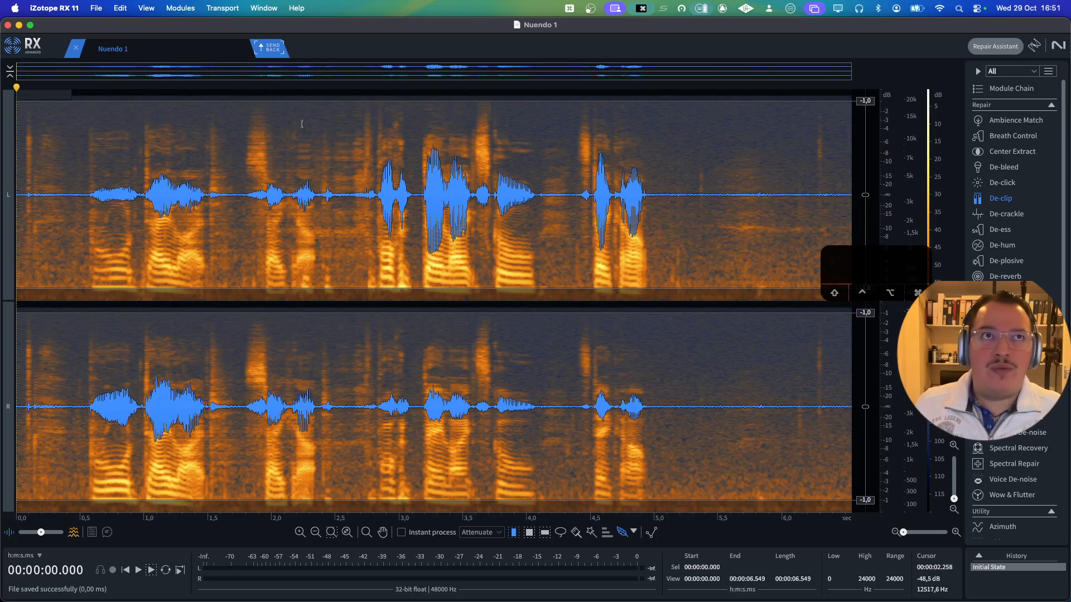
click(1003, 198)
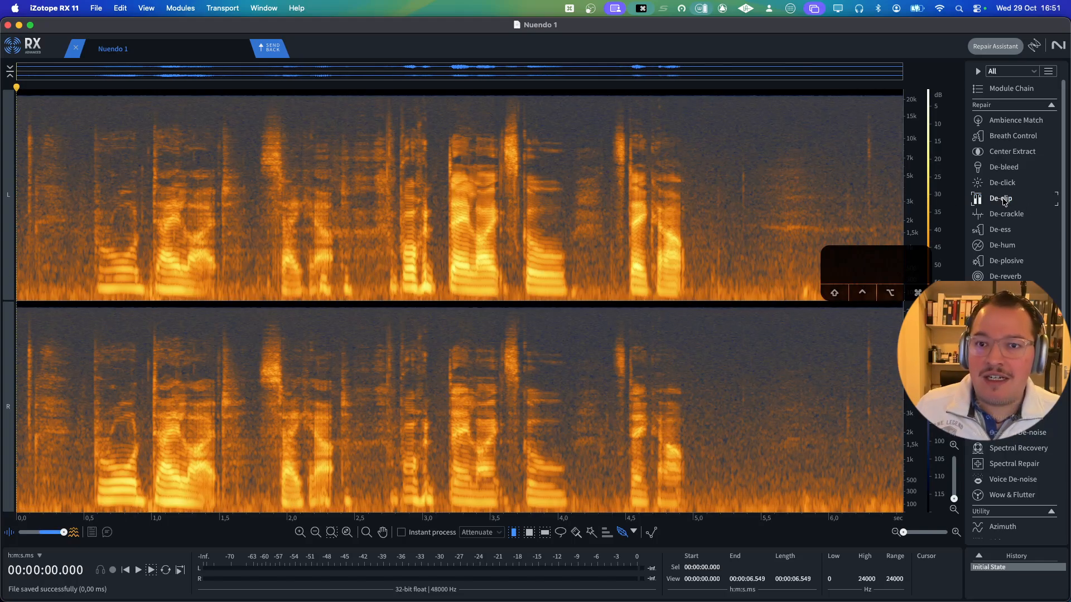
click(1003, 199)
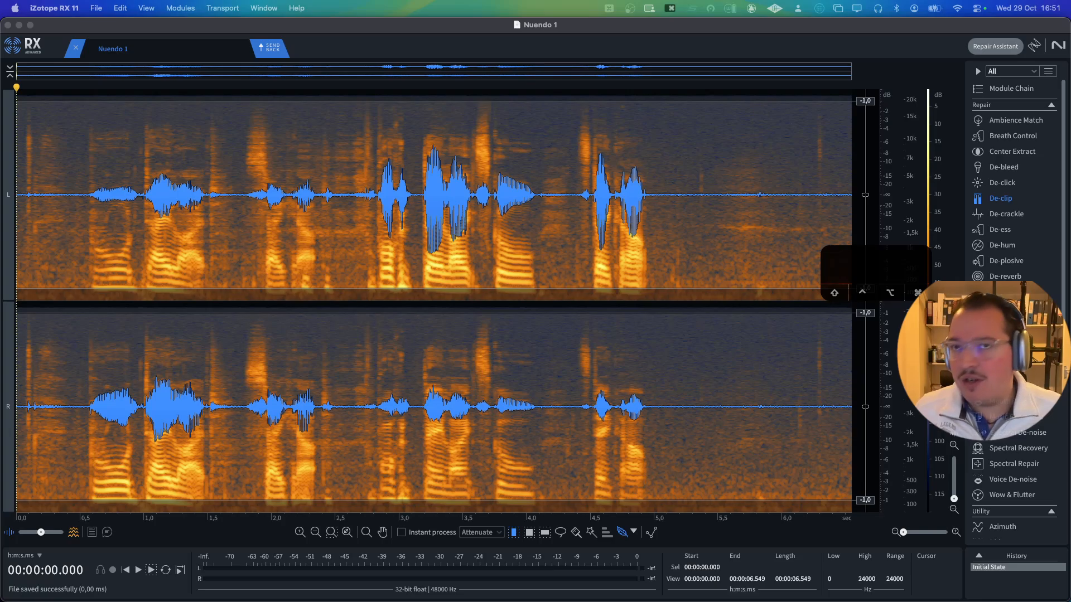
drag(743, 184, 669, 155)
drag(417, 248, 471, 239)
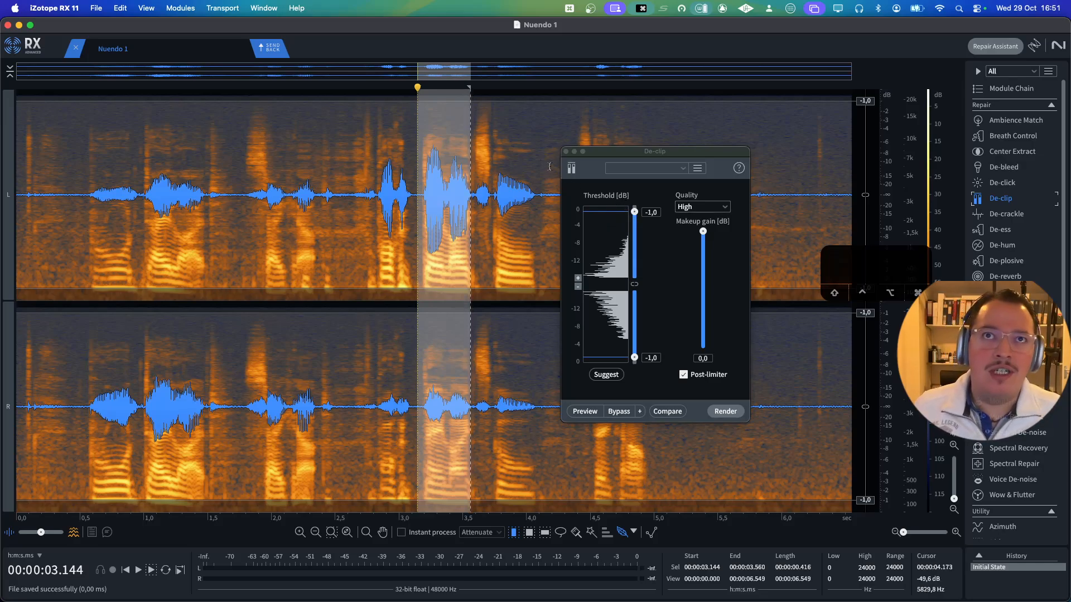
click(565, 151)
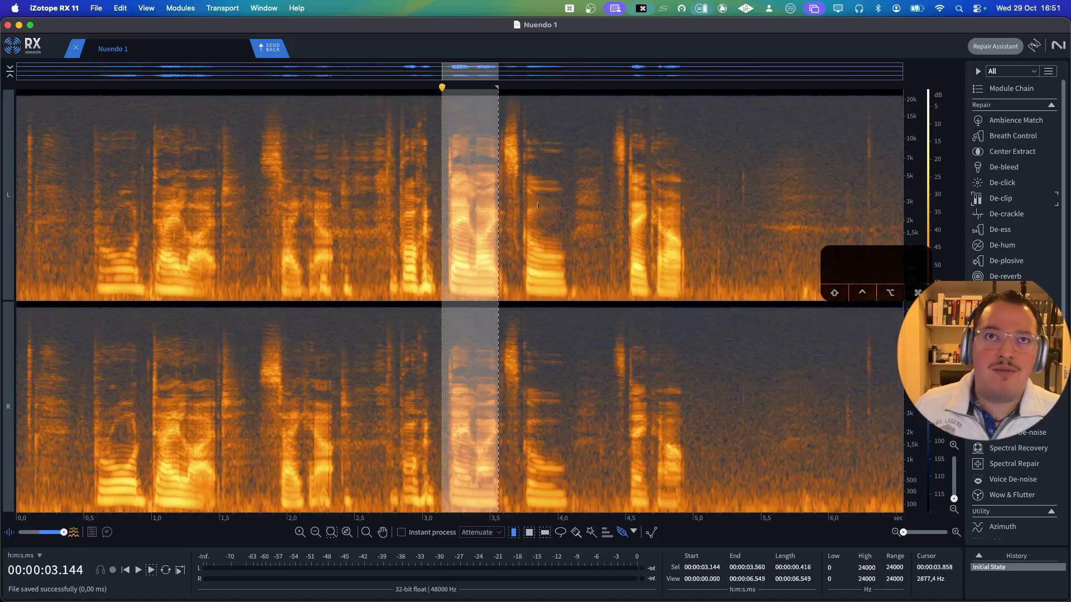
click(540, 208)
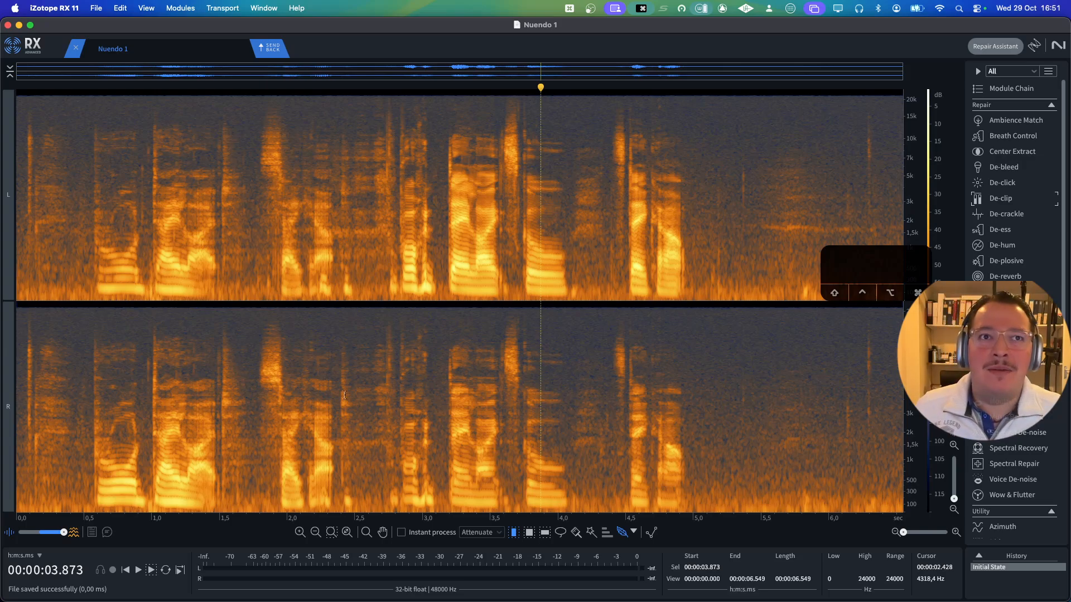
drag(373, 408, 468, 429)
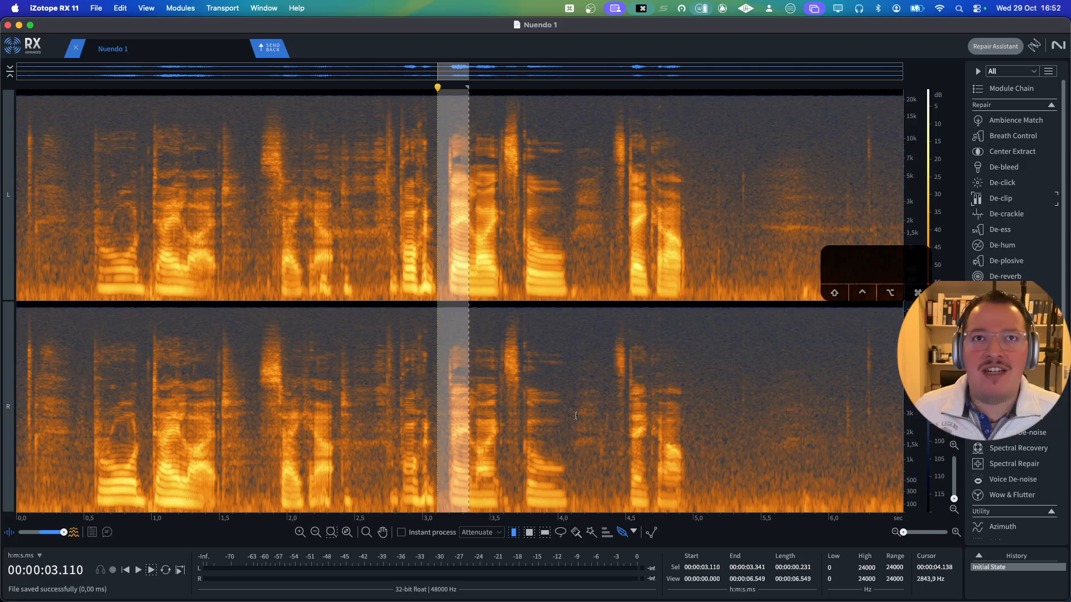
drag(576, 403, 604, 405)
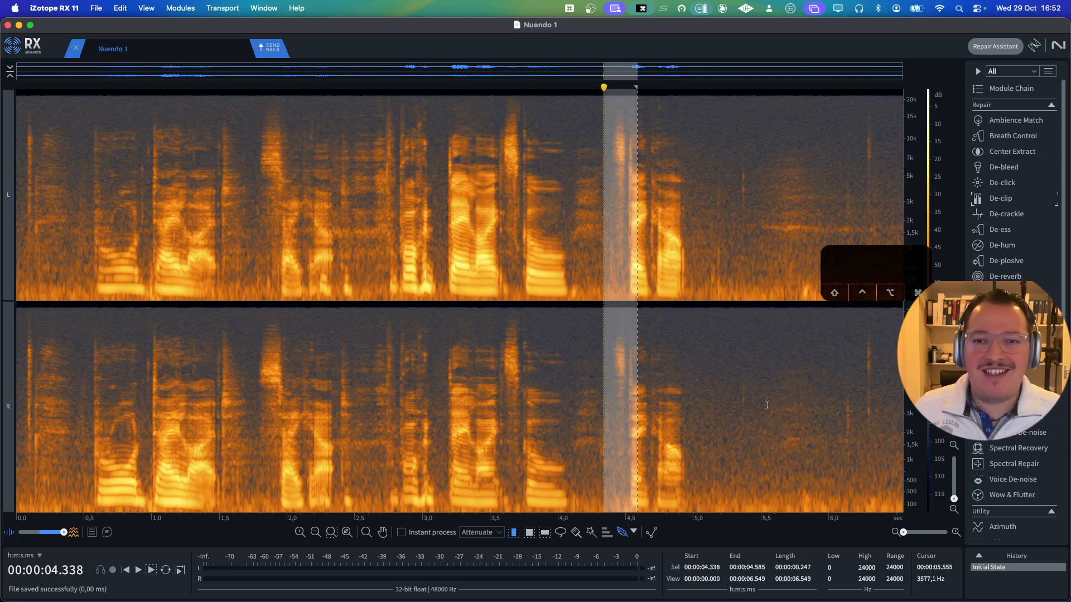
click(711, 443)
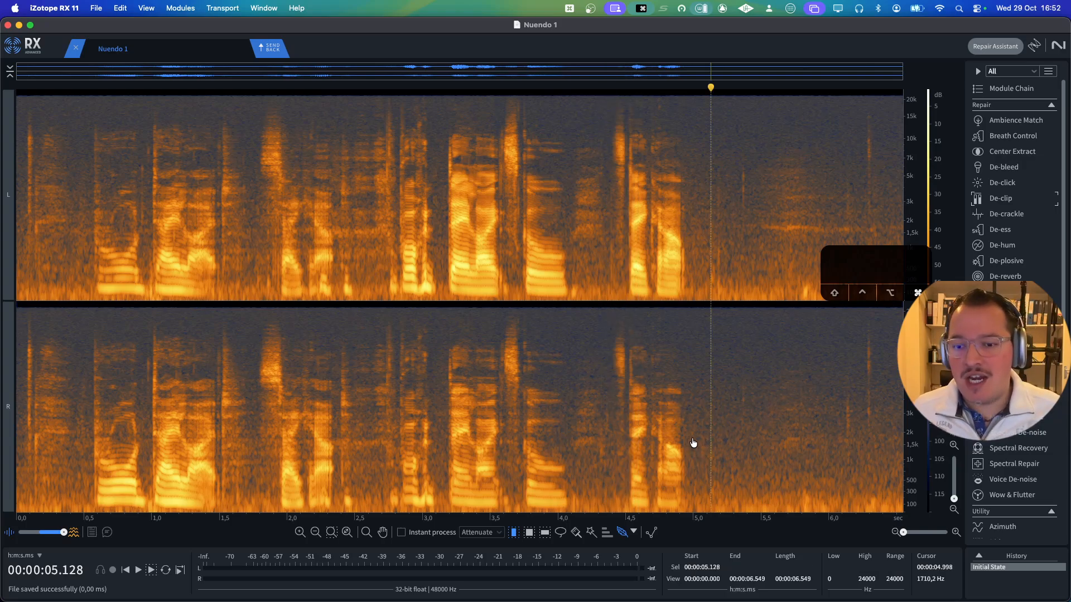
Switch from RX 11 to another open application
key(super+Tab)
key(super+Tab)
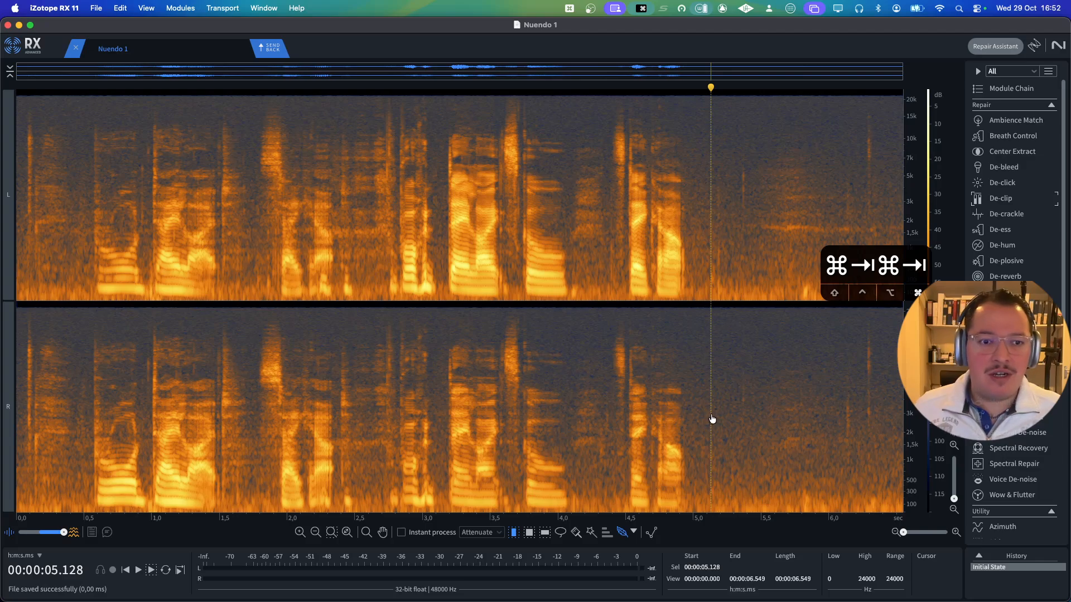